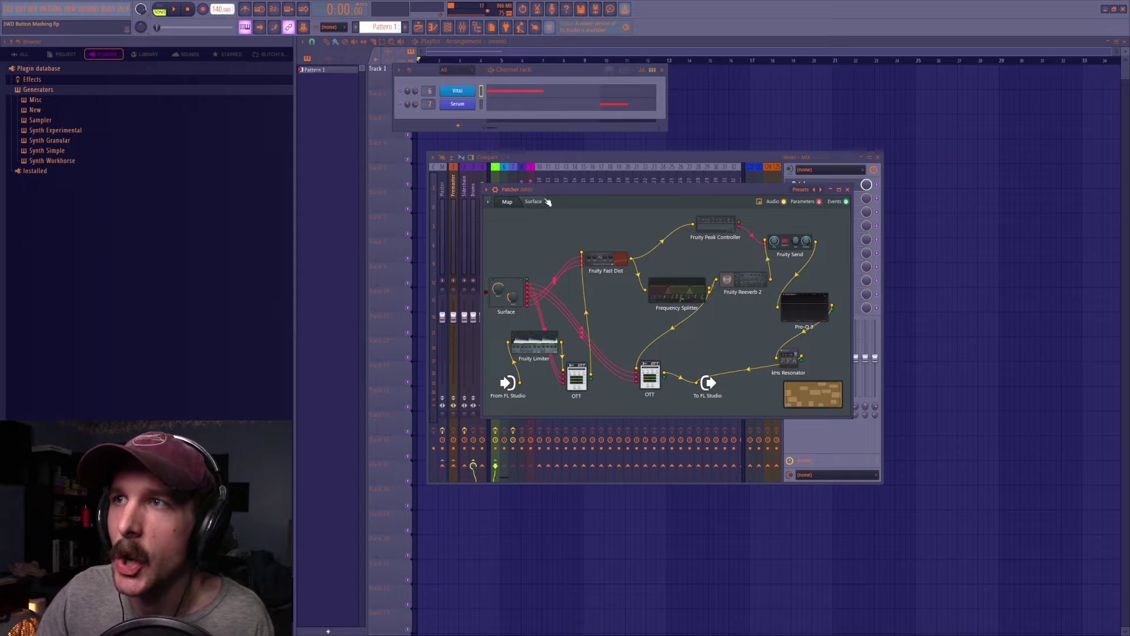
Inspect the Surface controls of the existing Patcher effect, trying the Low knob, and return to its map.
{"action": "left_click", "coordinate": [534, 201]}
{"action": "mouse_move", "coordinate": [544, 291]}
{"action": "left_mouse_down"}
{"action": "mouse_move", "coordinate": [544, 250]}
{"action": "mouse_move", "coordinate": [544, 272]}
{"action": "left_mouse_up"}
{"action": "right_click", "coordinate": [536, 290]}
{"action": "left_click", "coordinate": [546, 296]}
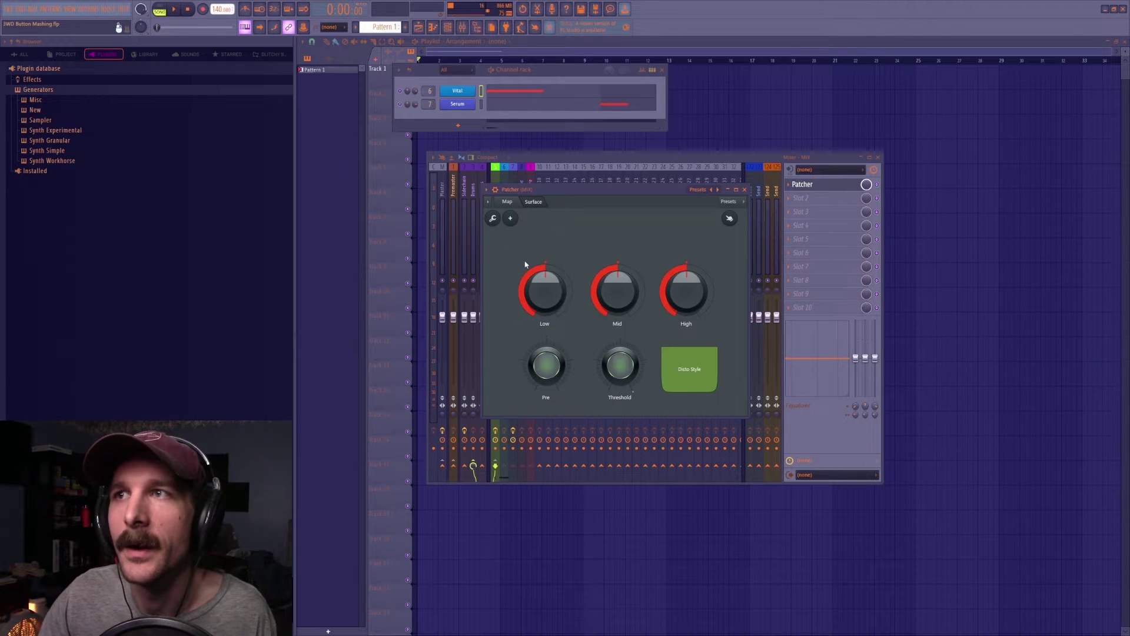
{"action": "left_click", "coordinate": [507, 202]}
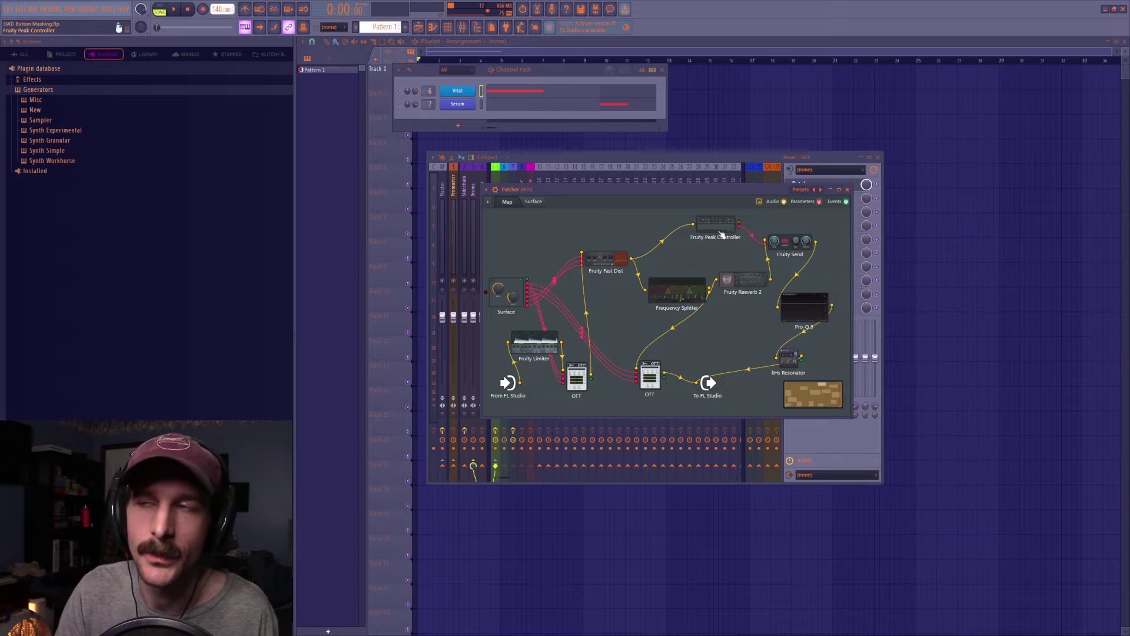
Examine the settings of the Frequency Splitter, Fruity Peak Controller and Fruity Send modules in the Patcher map.
{"action": "double_click", "coordinate": [677, 290]}
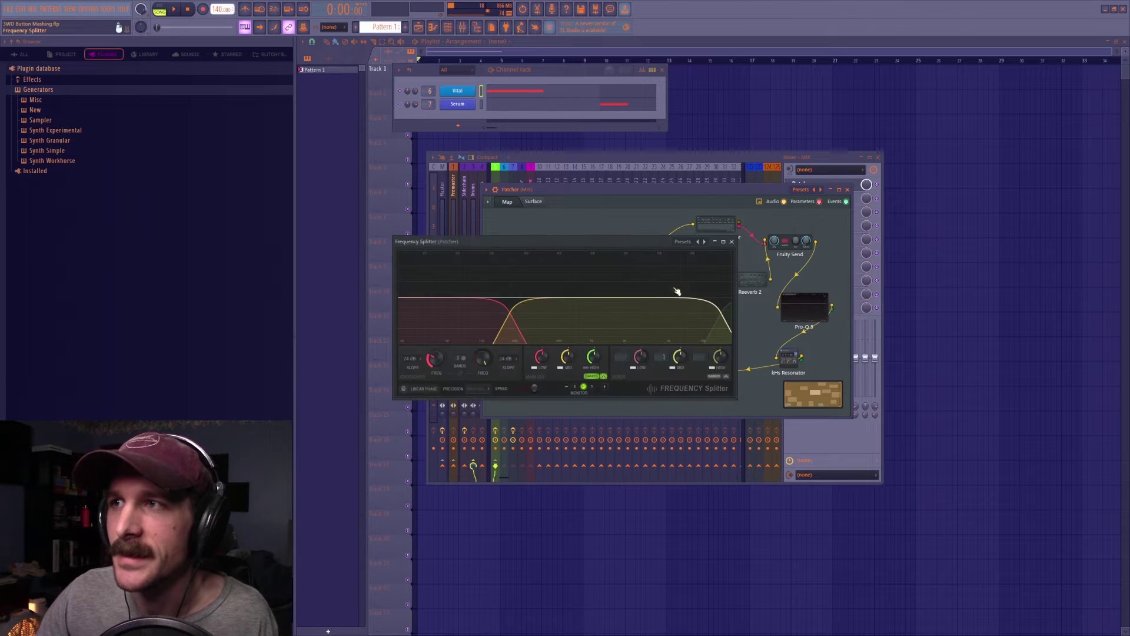
{"action": "left_click", "coordinate": [732, 242]}
{"action": "left_click", "coordinate": [715, 222]}
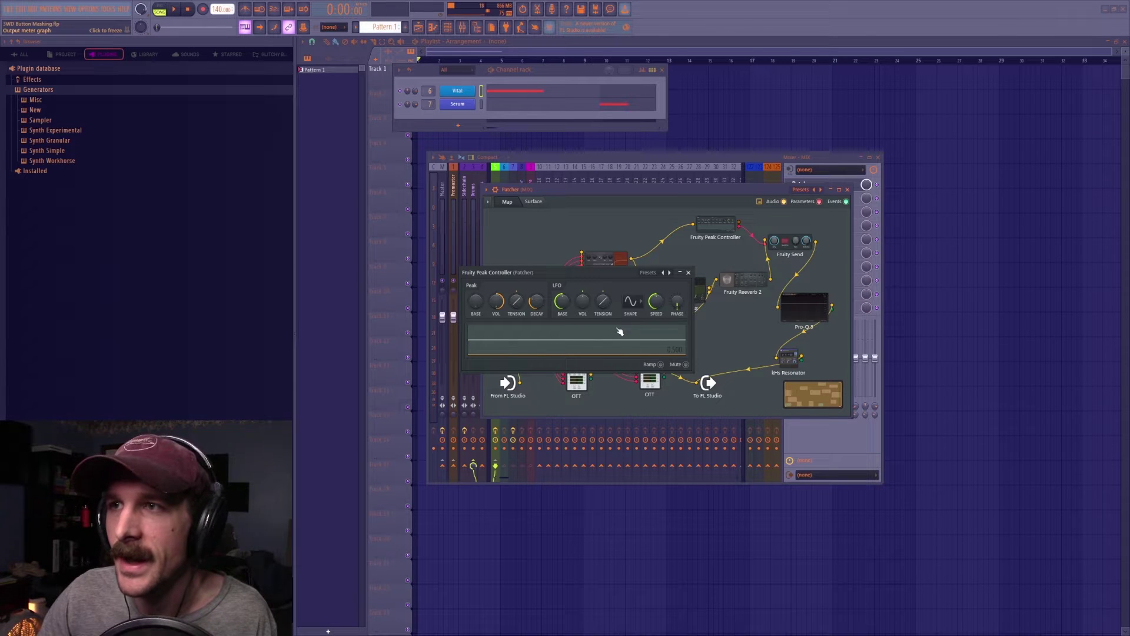
{"action": "left_click", "coordinate": [689, 273]}
{"action": "double_click", "coordinate": [798, 248]}
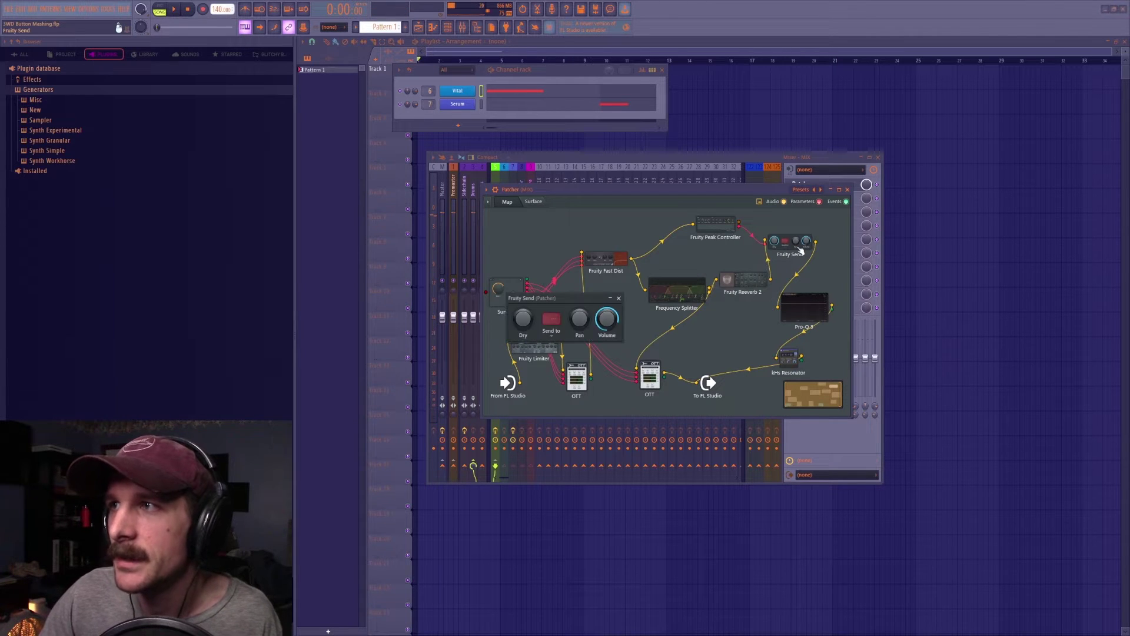
{"action": "left_click", "coordinate": [618, 298]}
Examine the Fruity Reeverb 2 settings and check the Frequency Splitter's crossover frequency.
{"action": "left_click_drag", "start_coordinate": [740, 285], "coordinate": [747, 292]}
{"action": "double_click", "coordinate": [747, 292]}
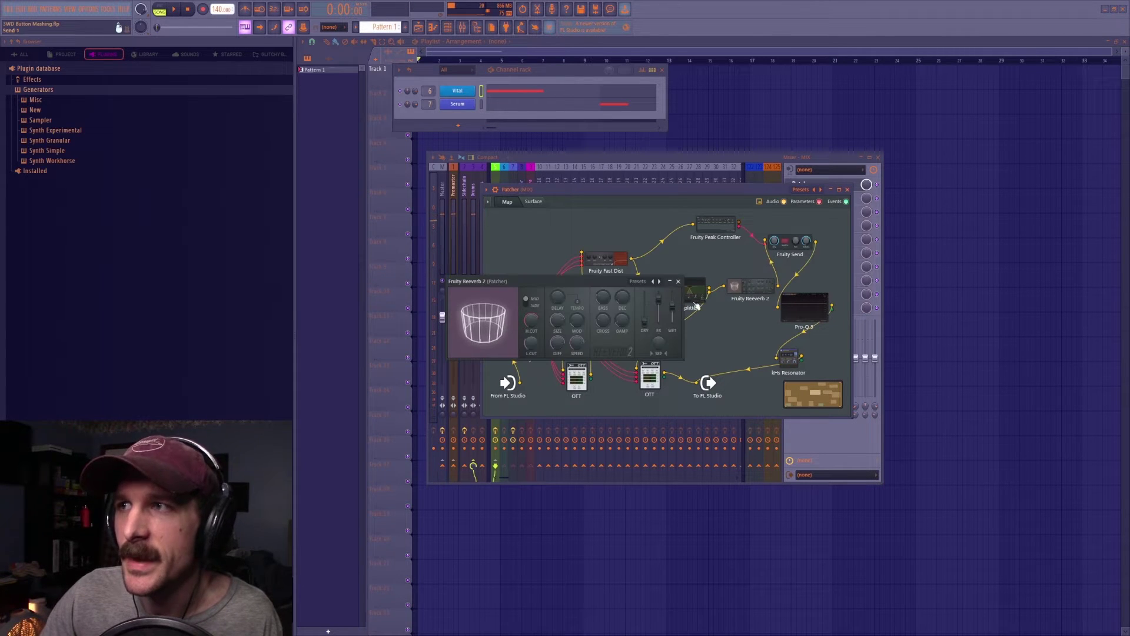
{"action": "key", "text": "Escape"}
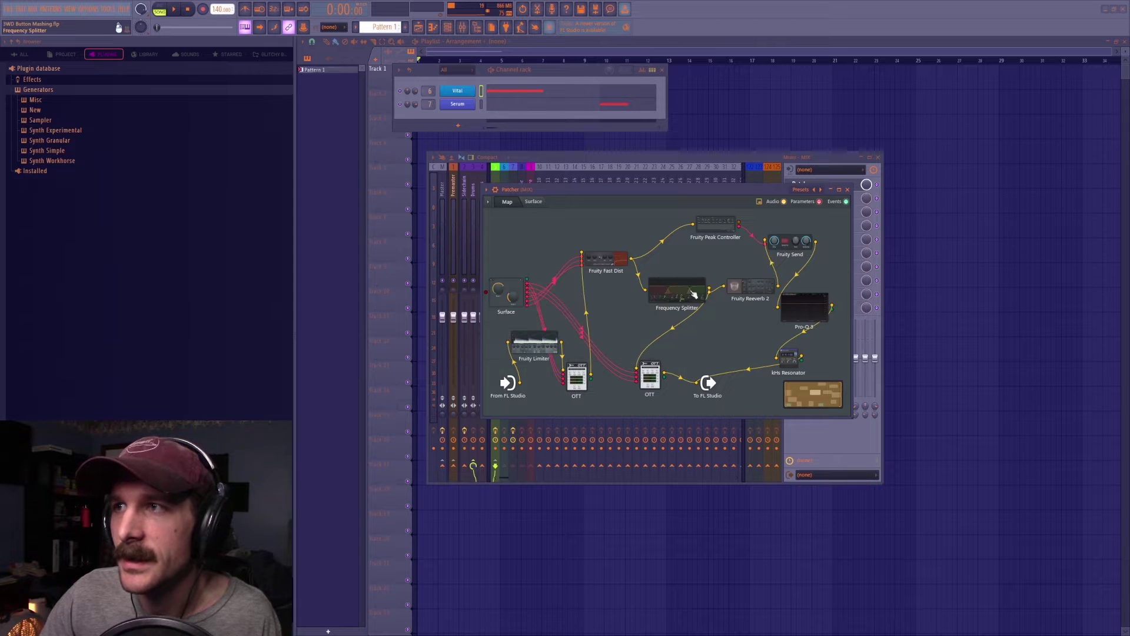
{"action": "left_click", "coordinate": [693, 294]}
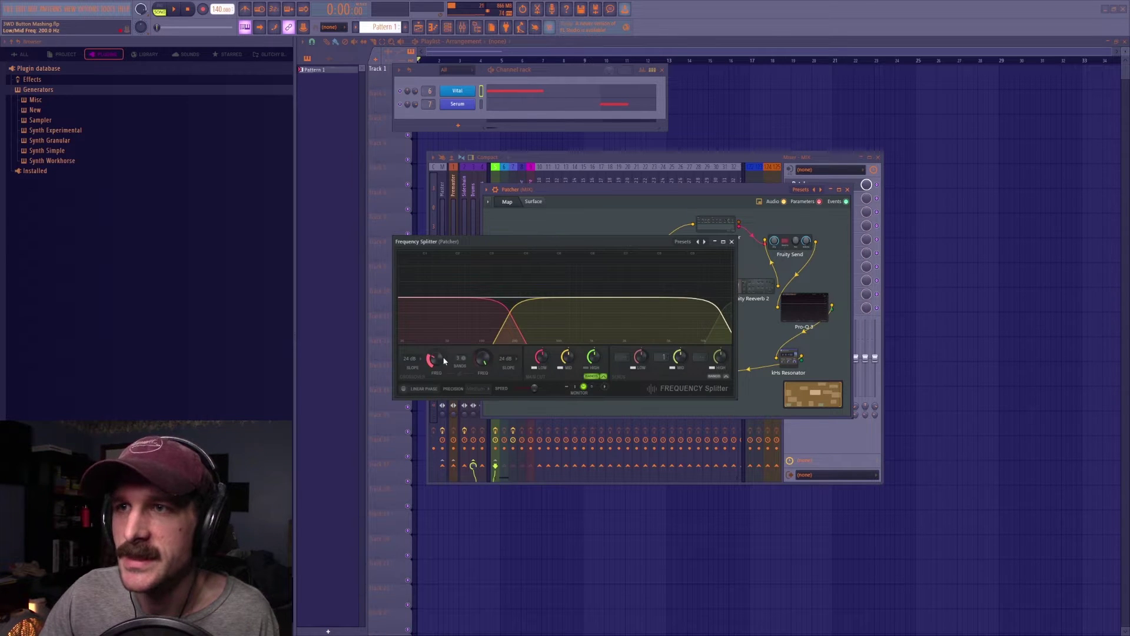
{"action": "left_click", "coordinate": [733, 242]}
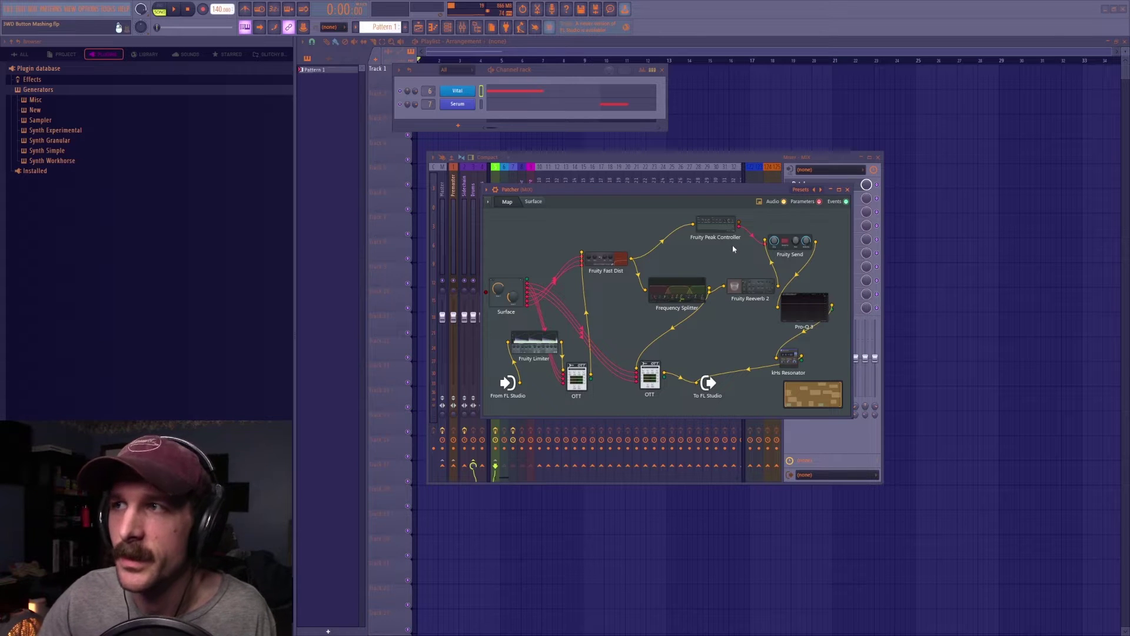
Close the Patcher and audition the Vital and Serum channels with the MIX track's effects off and on.
{"action": "left_click", "coordinate": [848, 190]}
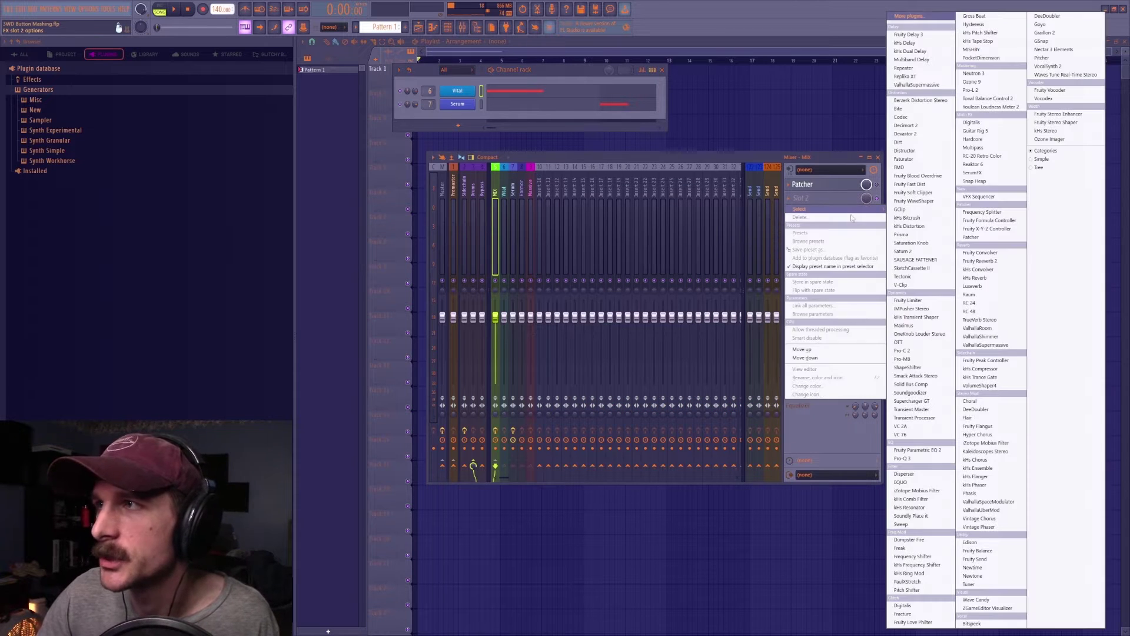
{"action": "left_click", "coordinate": [802, 199]}
{"action": "left_click", "coordinate": [757, 159]}
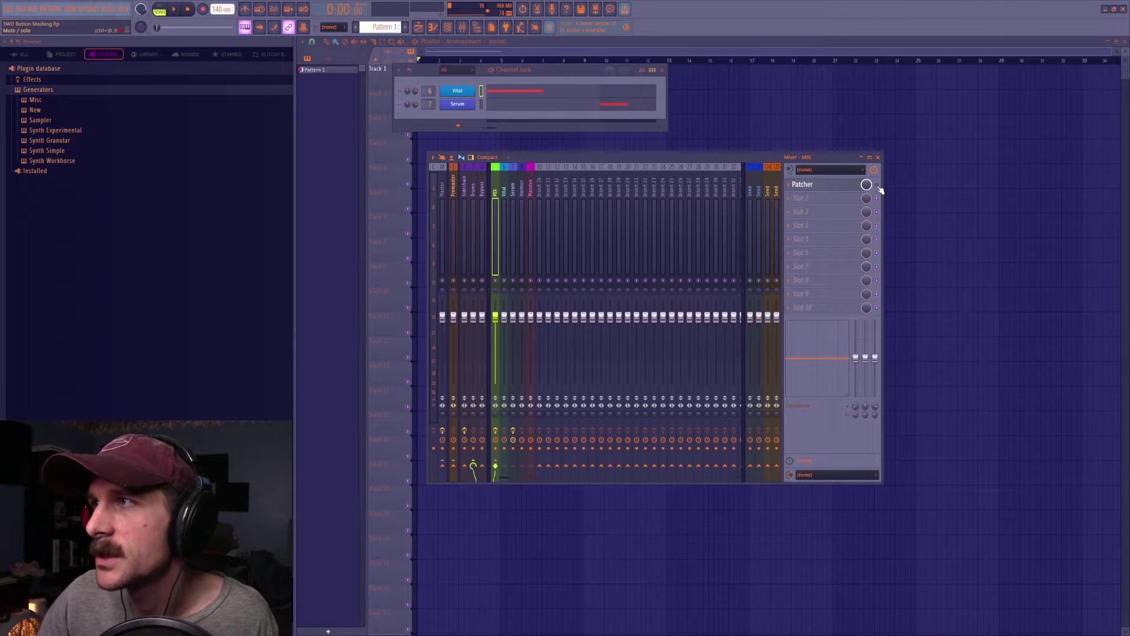
{"action": "left_click", "coordinate": [504, 241]}
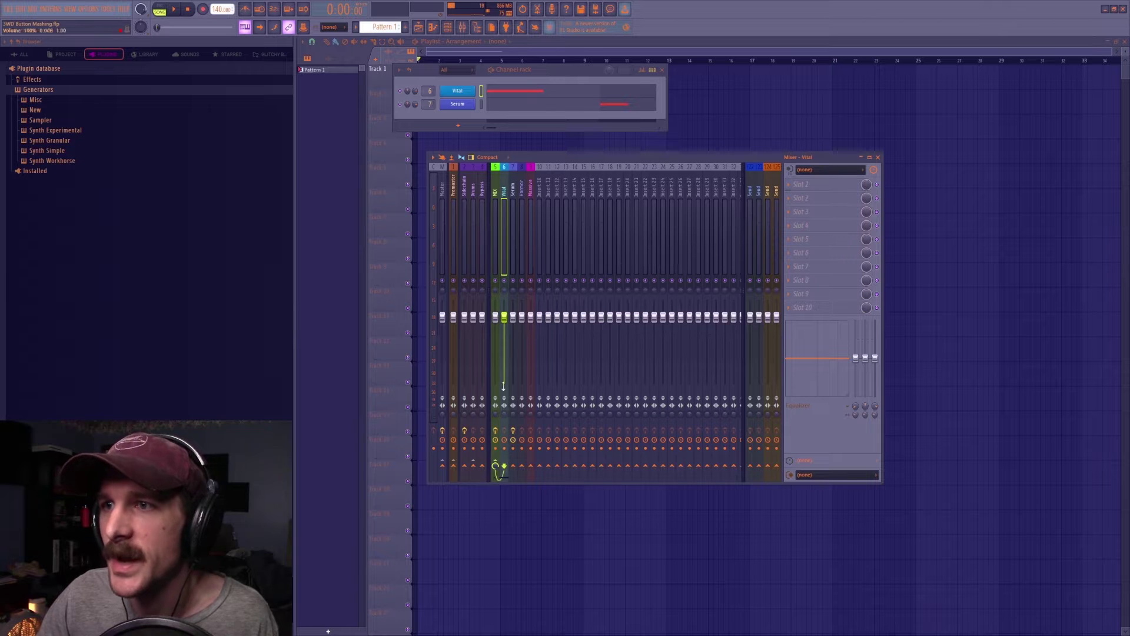
{"action": "right_click", "coordinate": [496, 439]}
{"action": "left_click", "coordinate": [495, 431]}
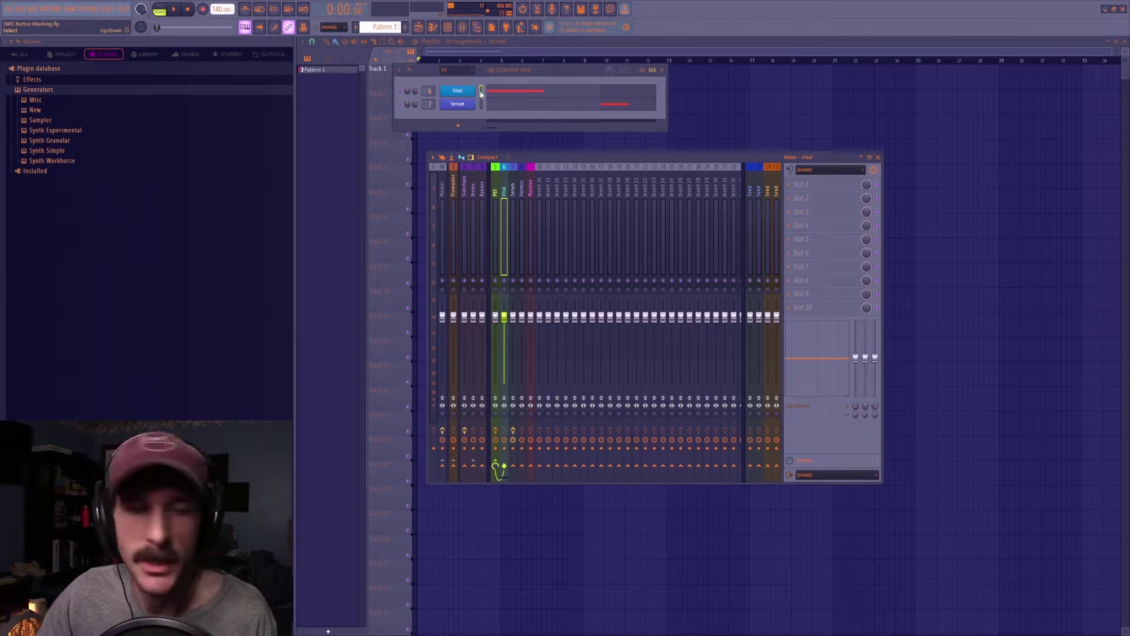
{"action": "left_click", "coordinate": [475, 109]}
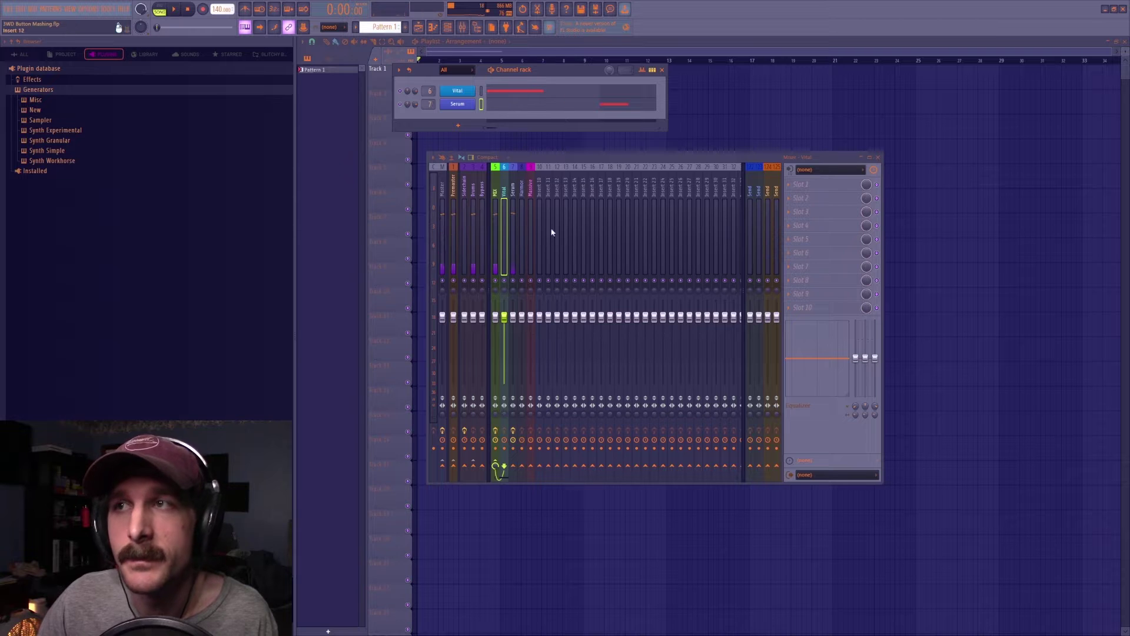
{"action": "left_click", "coordinate": [495, 430]}
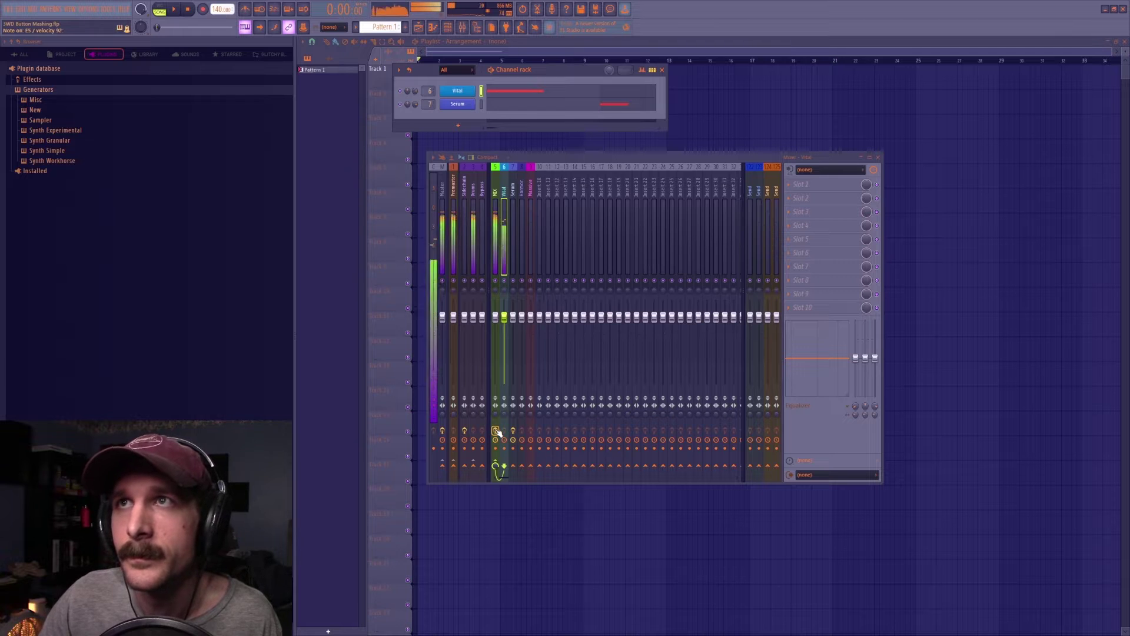
Bypass the Patcher in the MIX track's first slot and load a new Patcher in slot 2.
{"action": "left_click", "coordinate": [492, 223]}
{"action": "left_click", "coordinate": [880, 190]}
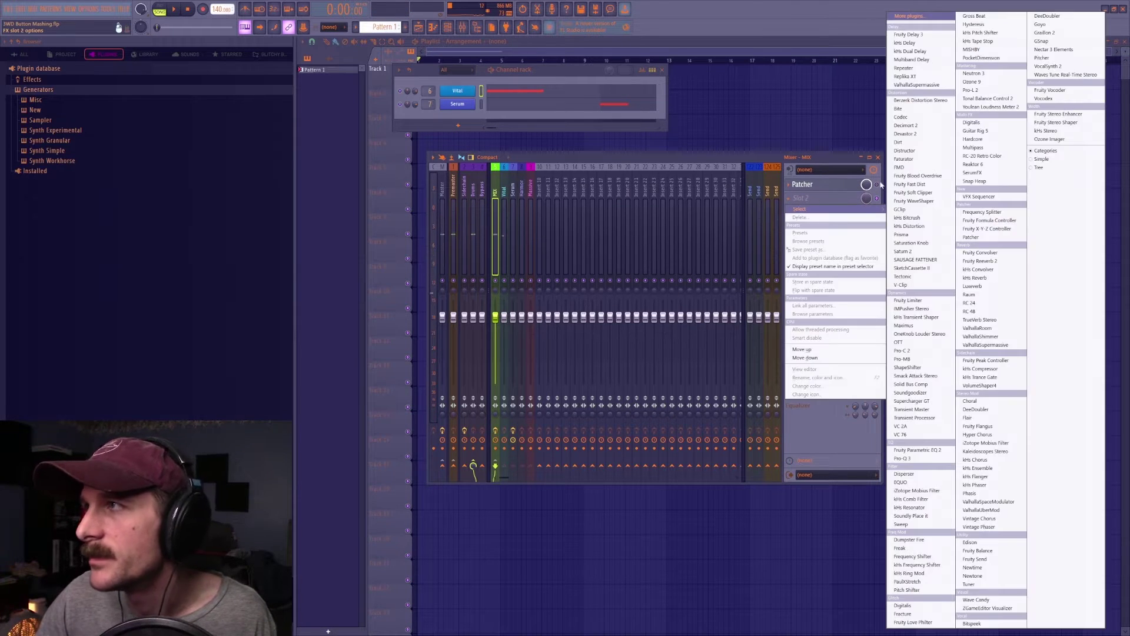
{"action": "left_click", "coordinate": [971, 237]}
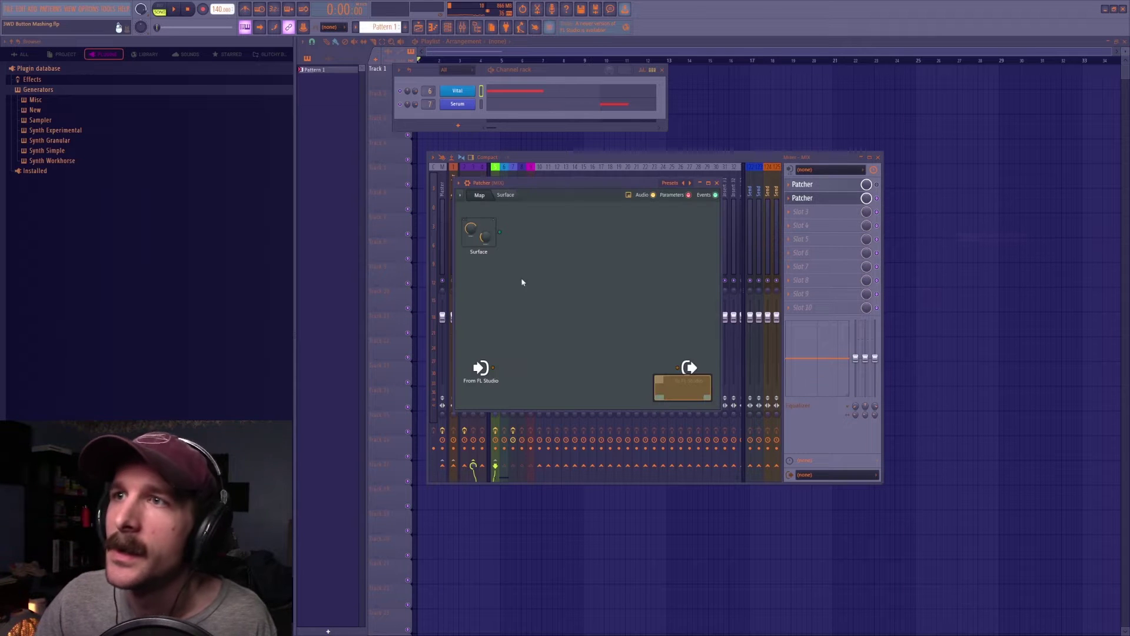
Connect From FL Studio to To FL Studio and add an OTT module to the signal path.
{"action": "left_click_drag", "start_coordinate": [501, 372], "coordinate": [675, 371]}
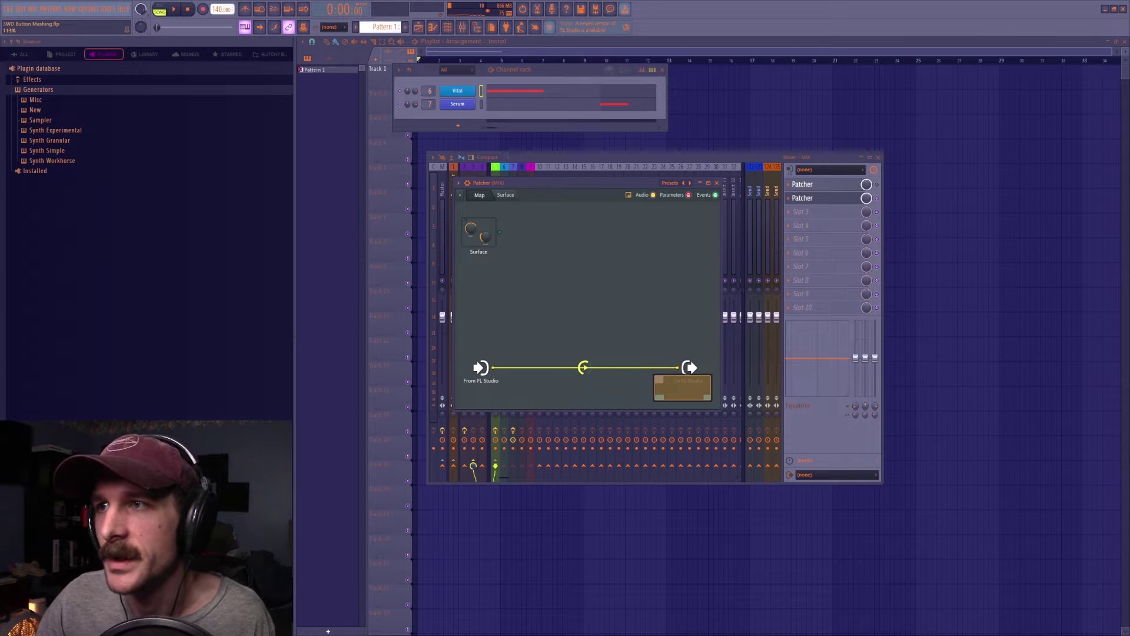
{"action": "right_click", "coordinate": [587, 370]}
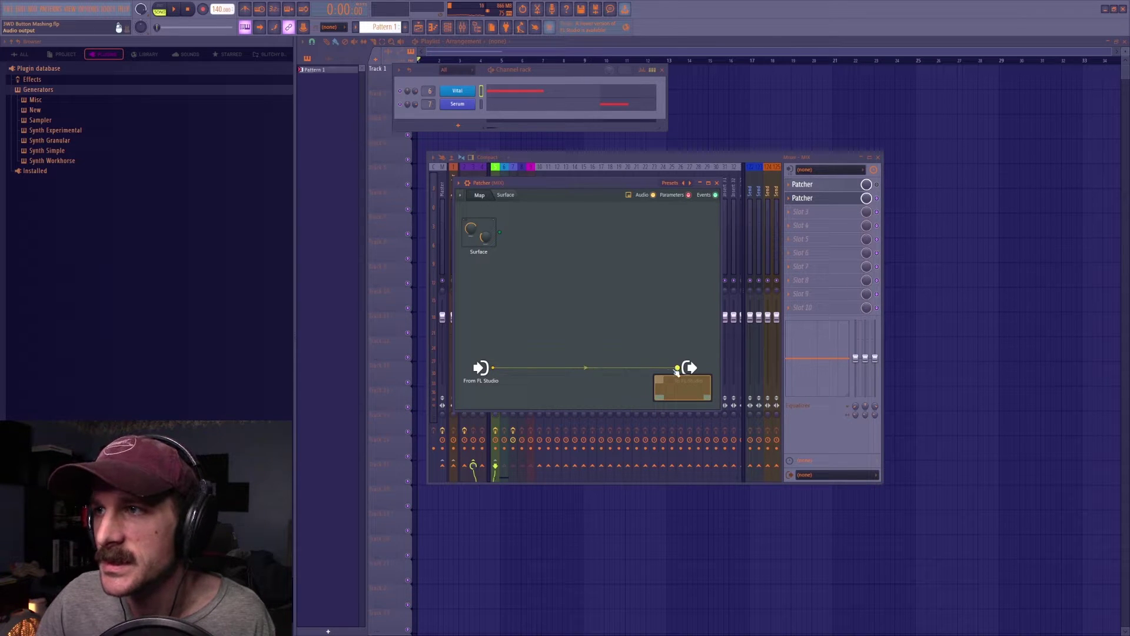
{"action": "right_click", "coordinate": [547, 329]}
{"action": "mouse_move", "coordinate": [585, 342]}
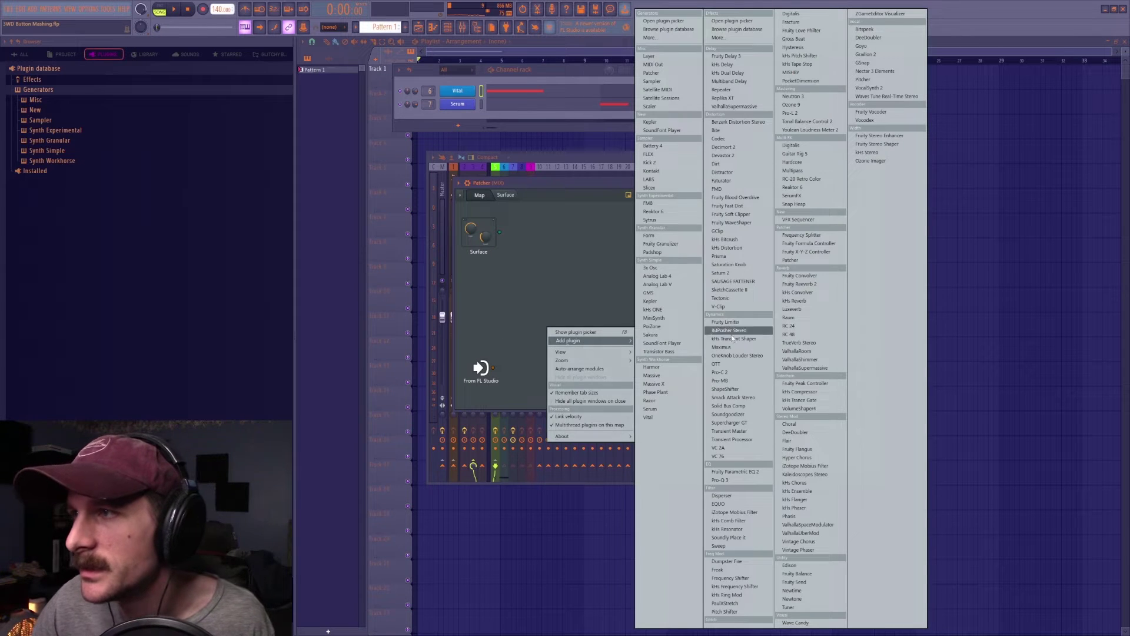
{"action": "left_click", "coordinate": [737, 368]}
Add a second OTT and a Fruity Fast Dist to the map, moving the first OTT closer to From FL Studio.
{"action": "right_click", "coordinate": [579, 291]}
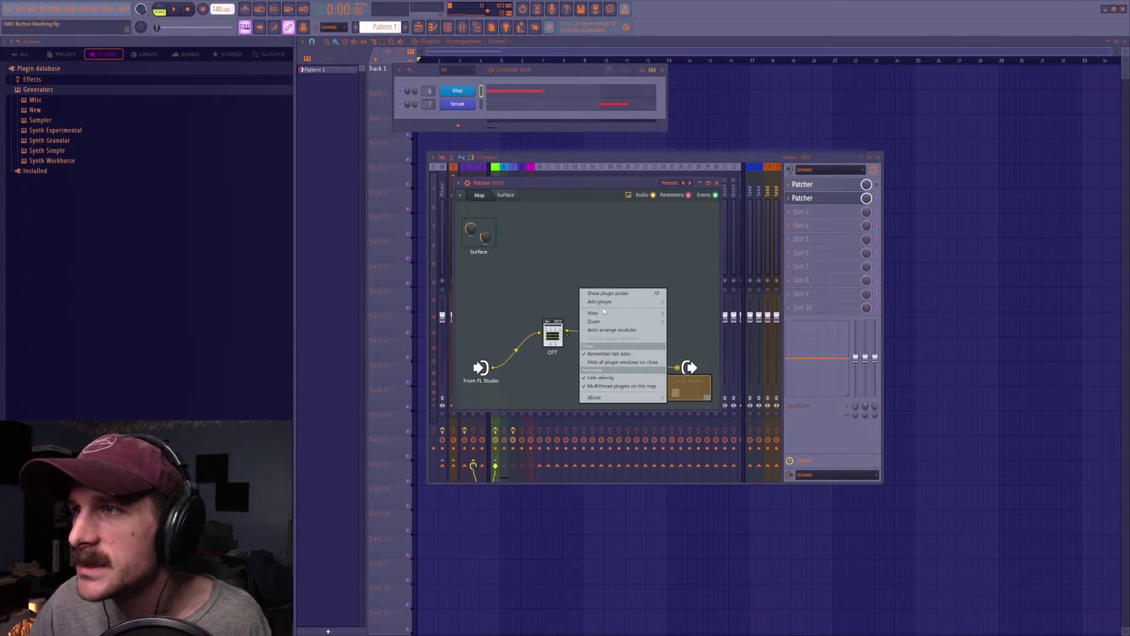
{"action": "mouse_move", "coordinate": [602, 302]}
{"action": "left_click", "coordinate": [752, 373]}
{"action": "left_click_drag", "start_coordinate": [552, 336], "coordinate": [522, 355]}
{"action": "right_click", "coordinate": [535, 273]}
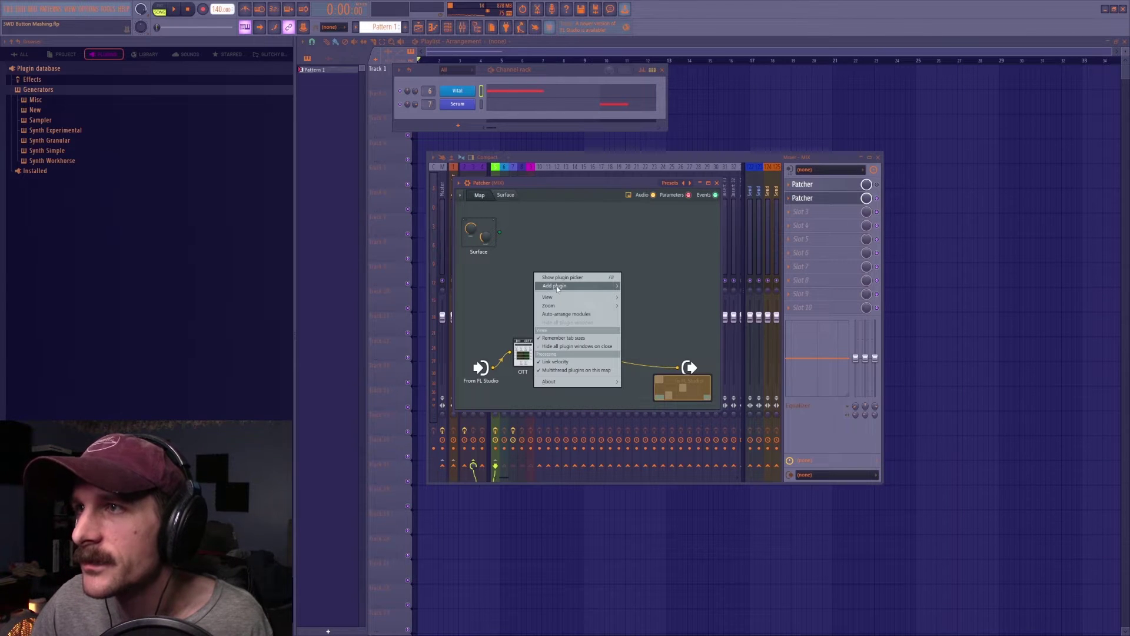
{"action": "mouse_move", "coordinate": [566, 286]}
{"action": "left_click", "coordinate": [714, 205]}
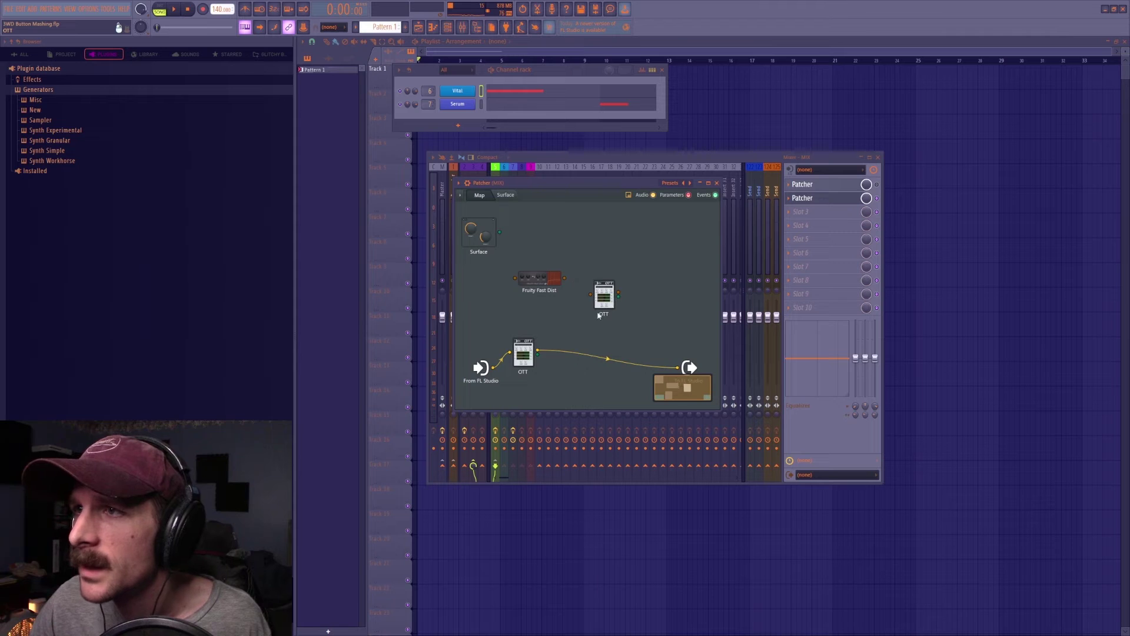
Rearrange and rewire the audio chain as From FL Studio, first OTT, Fruity Fast Dist, second OTT, To FL Studio.
{"action": "left_click", "coordinate": [678, 368]}
{"action": "left_click_drag", "start_coordinate": [522, 353], "coordinate": [519, 338]}
{"action": "left_click_drag", "start_coordinate": [539, 277], "coordinate": [576, 368]}
{"action": "right_click", "coordinate": [507, 349]}
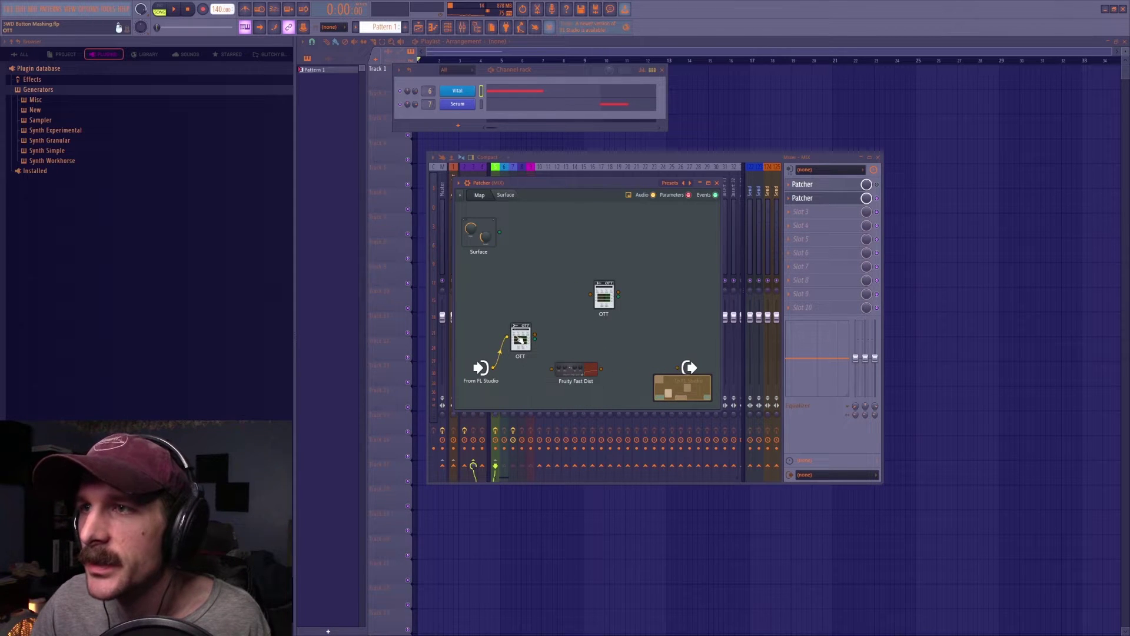
{"action": "left_click_drag", "start_coordinate": [548, 366], "coordinate": [552, 369]}
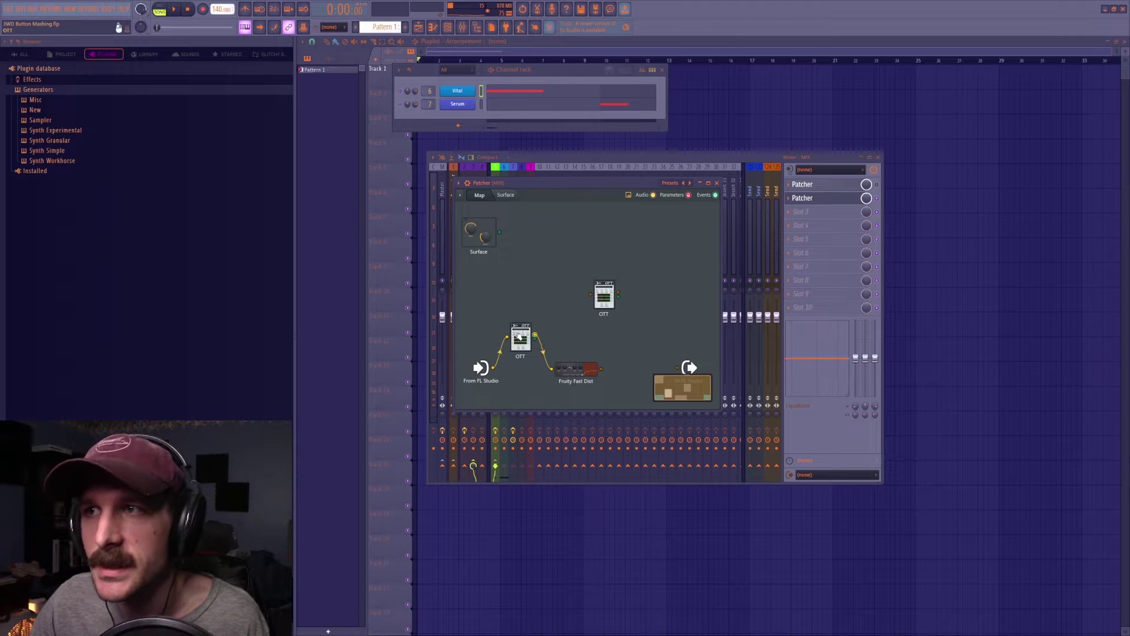
{"action": "left_click_drag", "start_coordinate": [605, 298], "coordinate": [617, 322]}
{"action": "left_click_drag", "start_coordinate": [601, 369], "coordinate": [677, 369]}
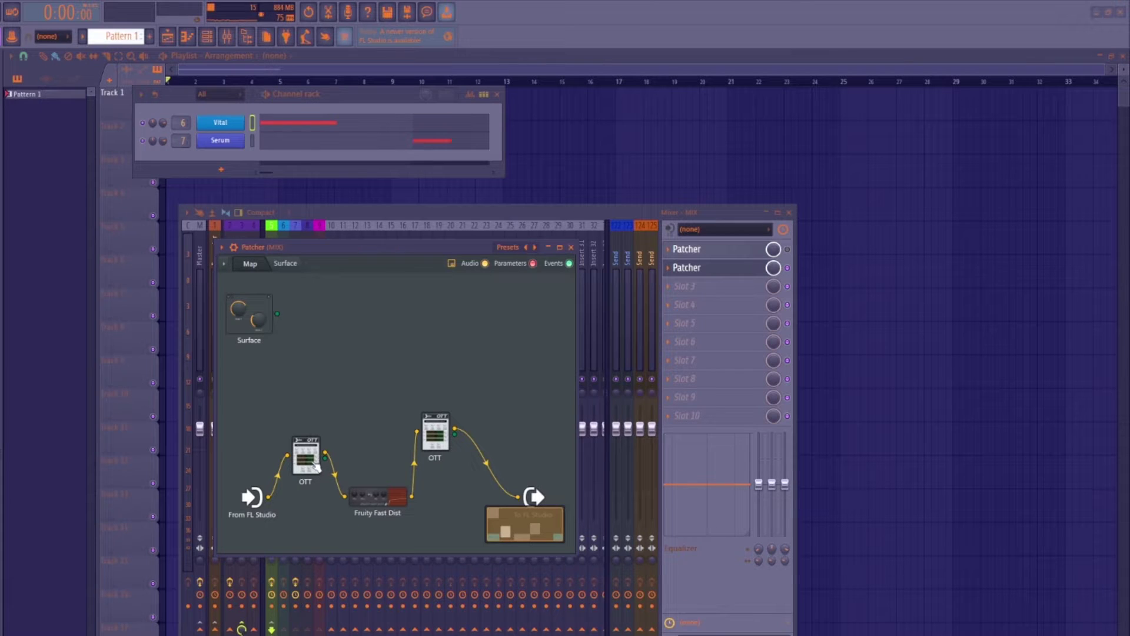
Activate the Thresh L, Thresh M and Thresh H parameter inputs on the first OTT.
{"action": "right_click", "coordinate": [317, 468]}
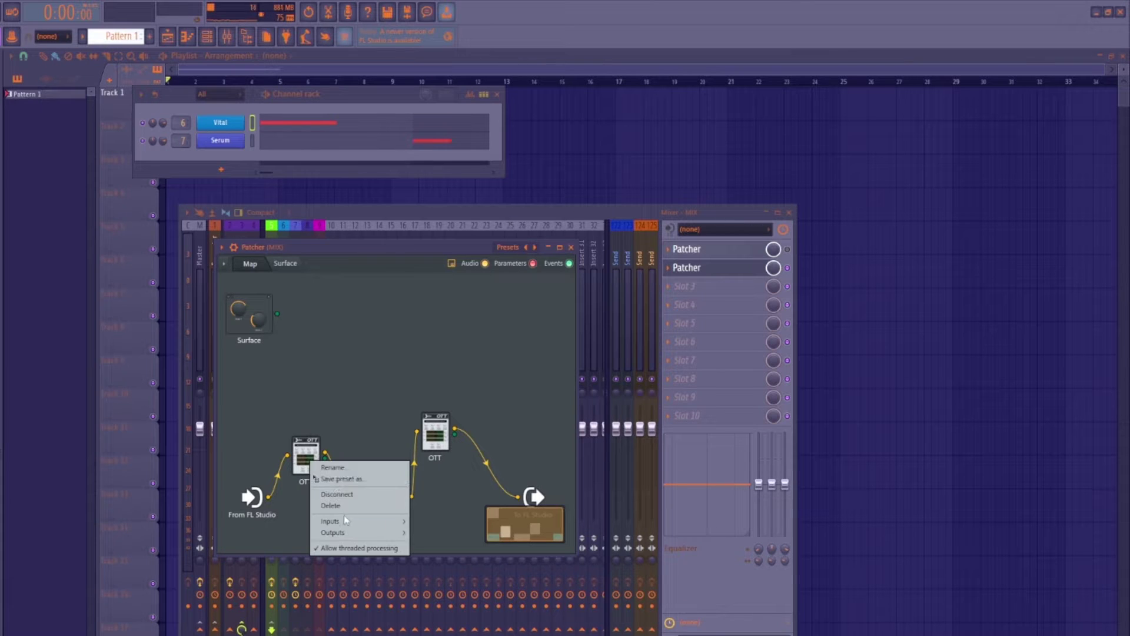
{"action": "mouse_move", "coordinate": [348, 522]}
{"action": "mouse_move", "coordinate": [439, 532]}
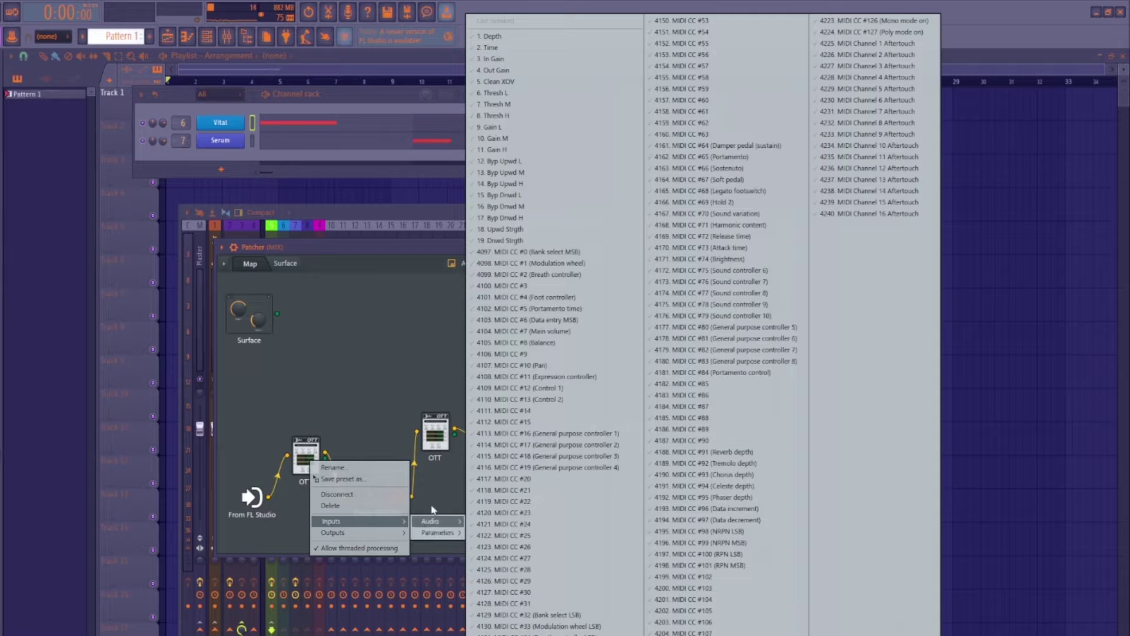
{"action": "left_click", "coordinate": [498, 82]}
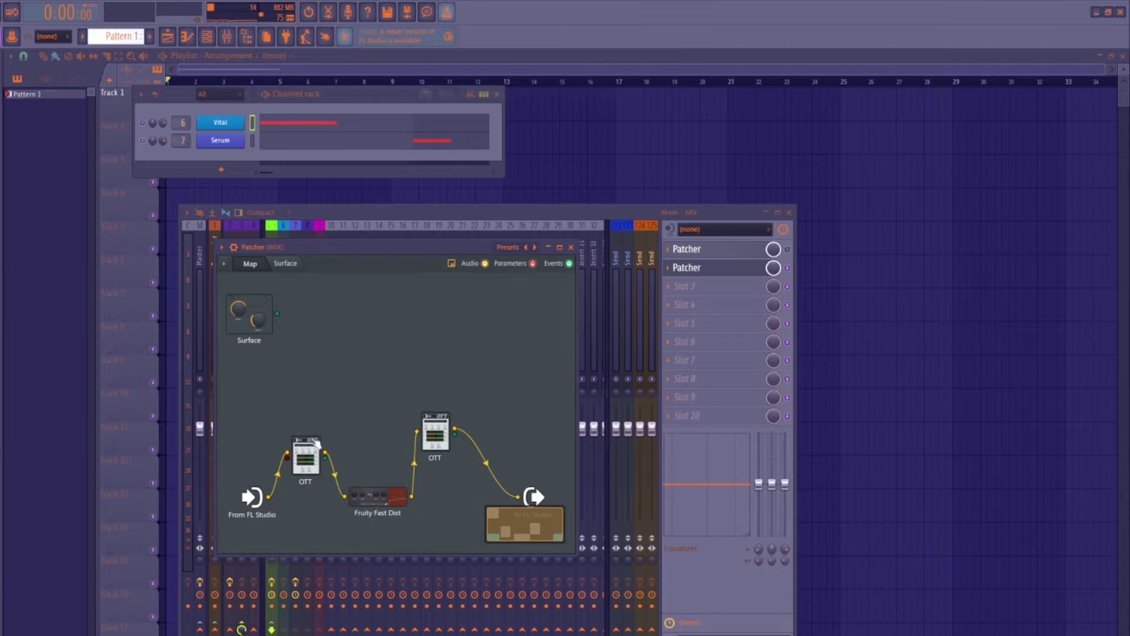
{"action": "right_click", "coordinate": [312, 465]}
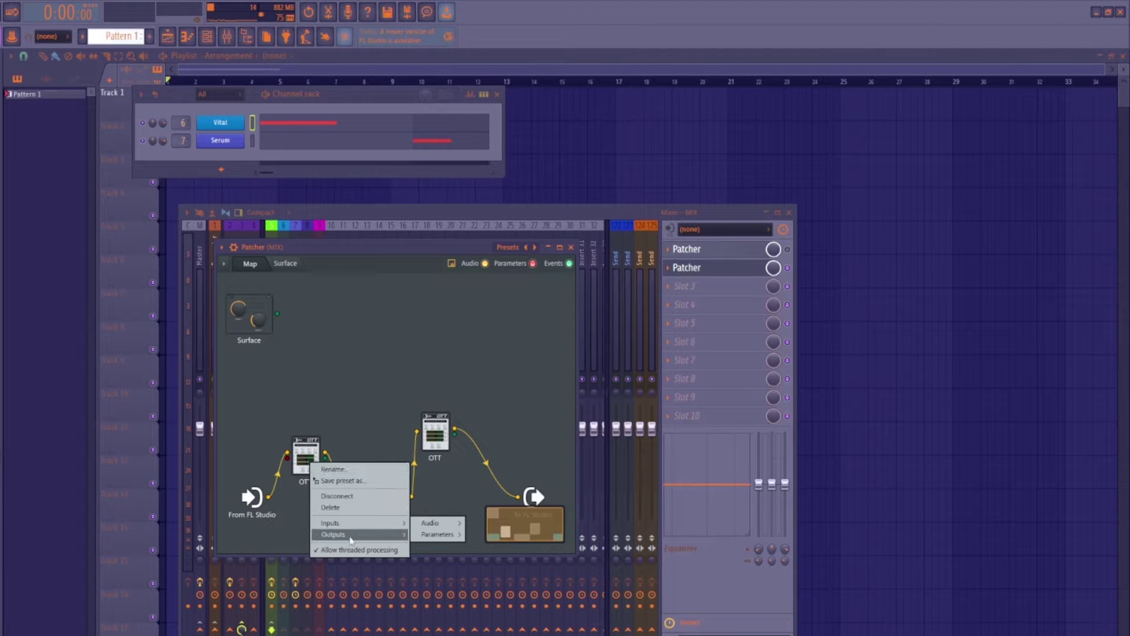
{"action": "mouse_move", "coordinate": [374, 526]}
{"action": "mouse_move", "coordinate": [439, 534]}
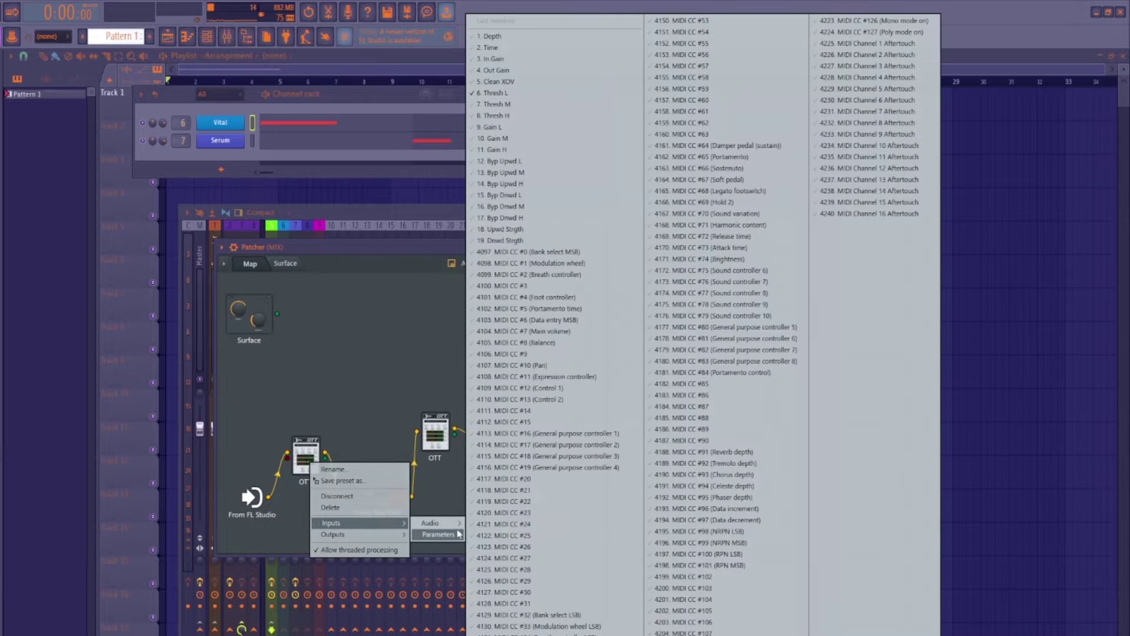
{"action": "left_click", "coordinate": [483, 108]}
{"action": "right_click", "coordinate": [305, 465]}
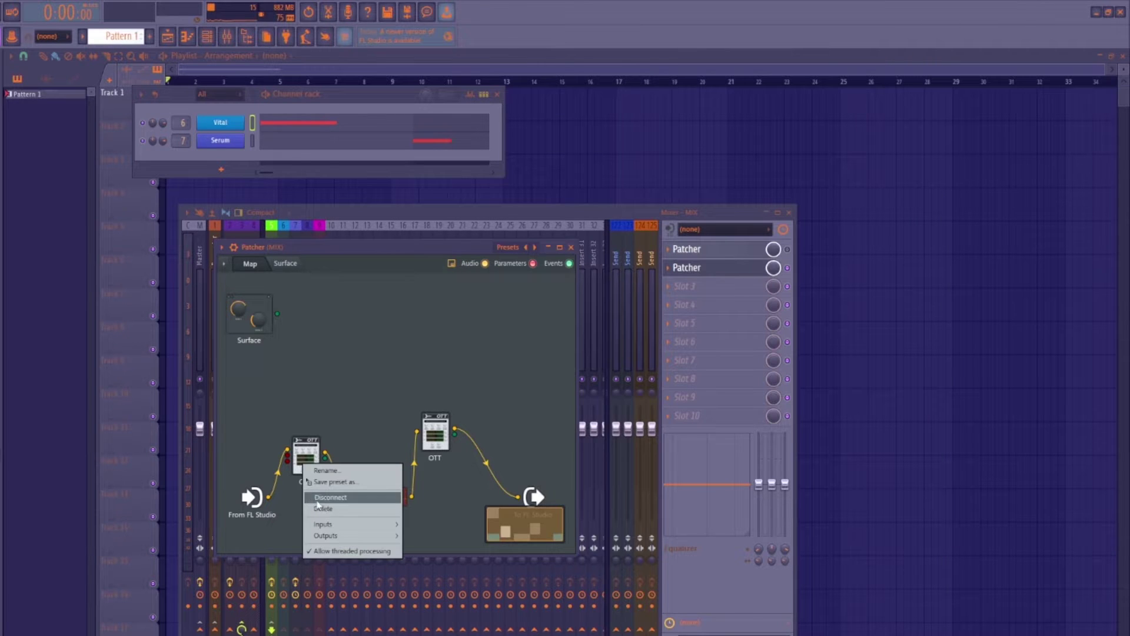
{"action": "mouse_move", "coordinate": [376, 524]}
{"action": "mouse_move", "coordinate": [421, 539]}
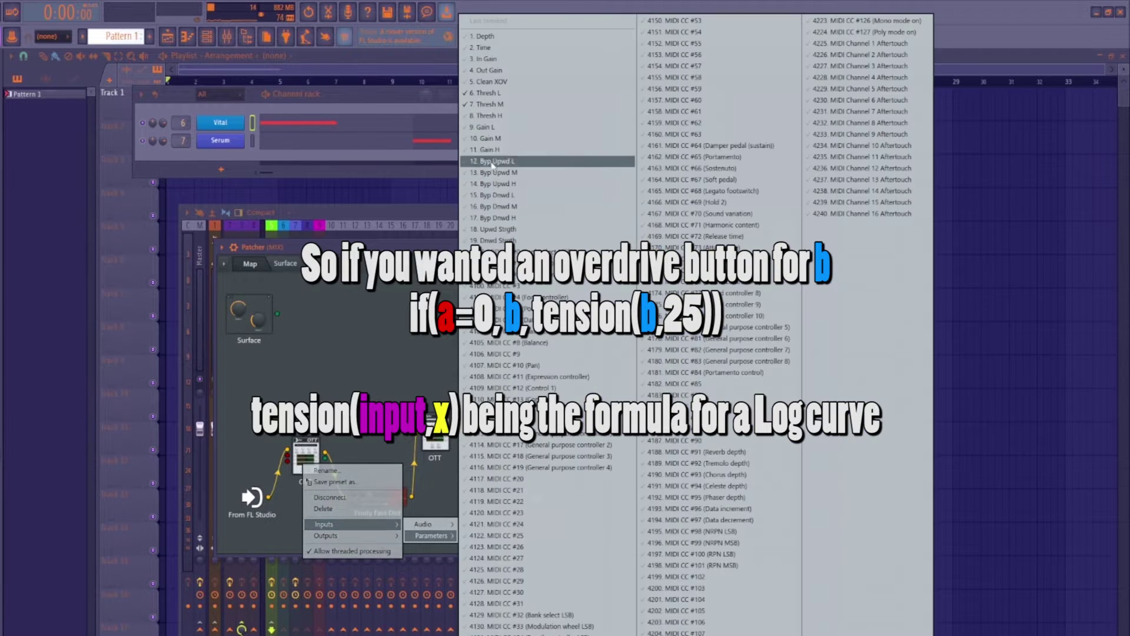
{"action": "left_click", "coordinate": [483, 115]}
Activate the Thresh L, Thresh M and Thresh H parameter inputs on the second OTT.
{"action": "right_click", "coordinate": [435, 436]}
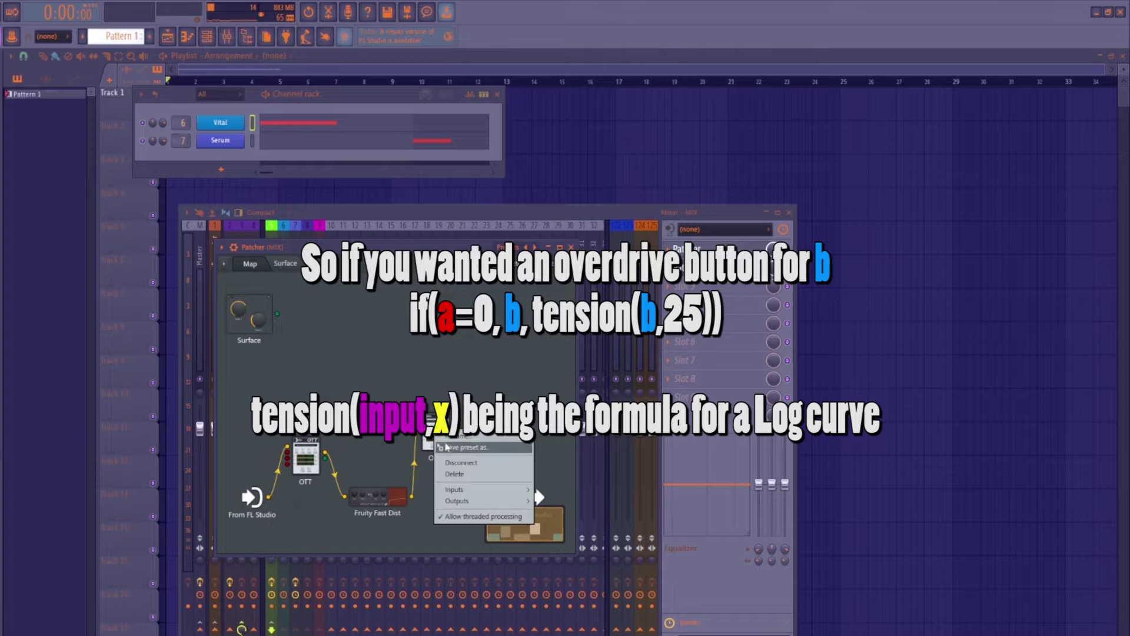
{"action": "mouse_move", "coordinate": [478, 496]}
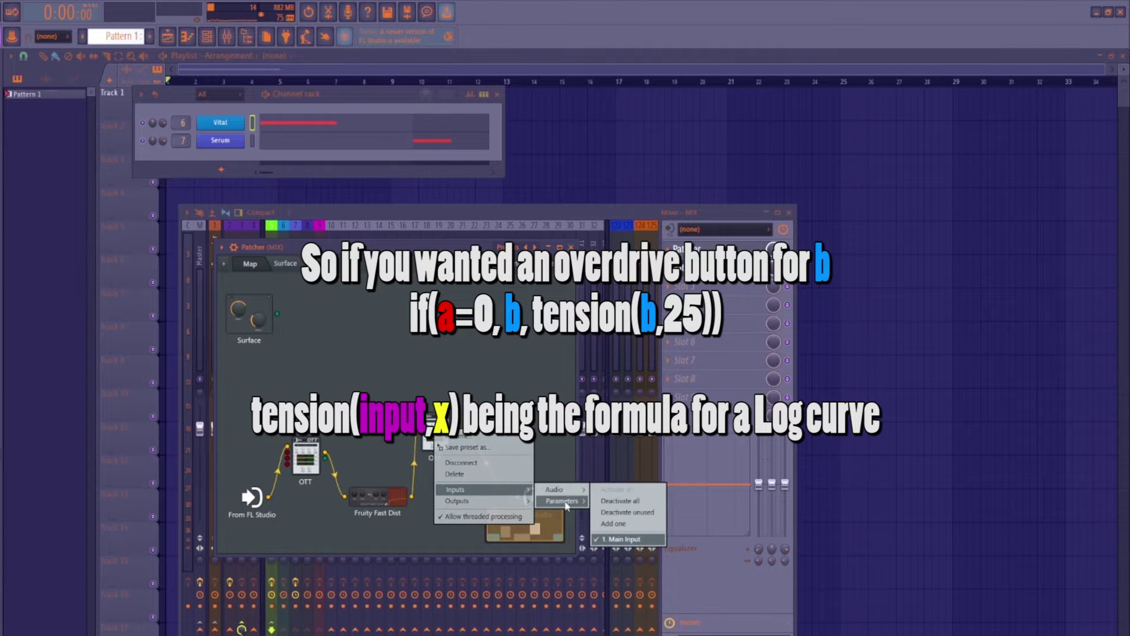
{"action": "mouse_move", "coordinate": [564, 501]}
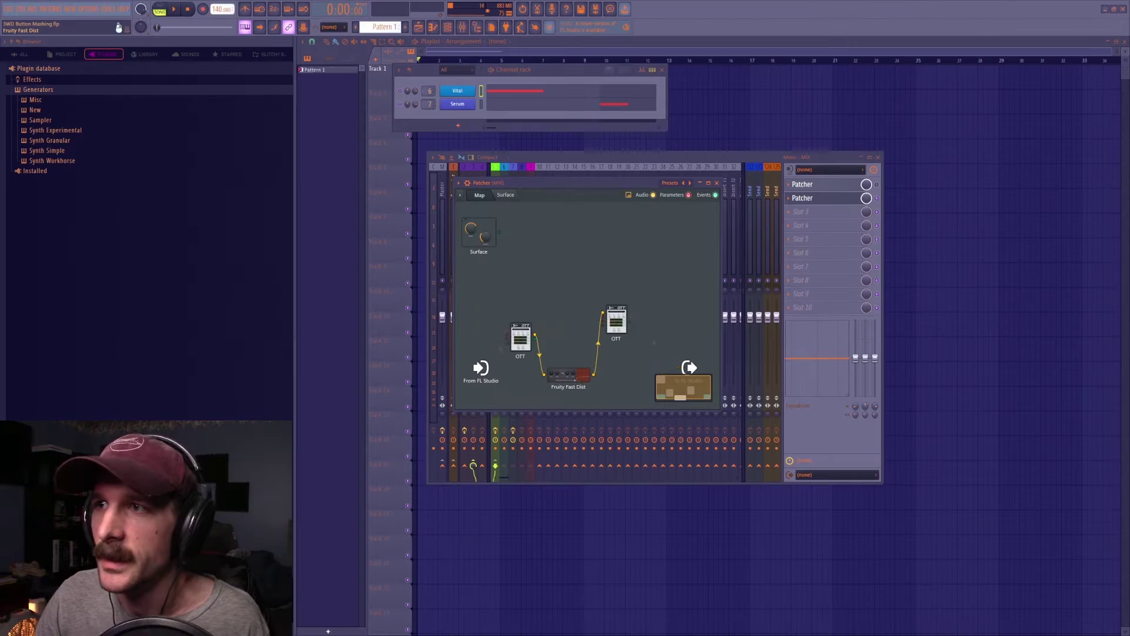
Activate the pre amp, threshold and distortion type parameter inputs on Fruity Fast Dist.
{"action": "left_click", "coordinate": [568, 375]}
{"action": "right_click", "coordinate": [499, 315]}
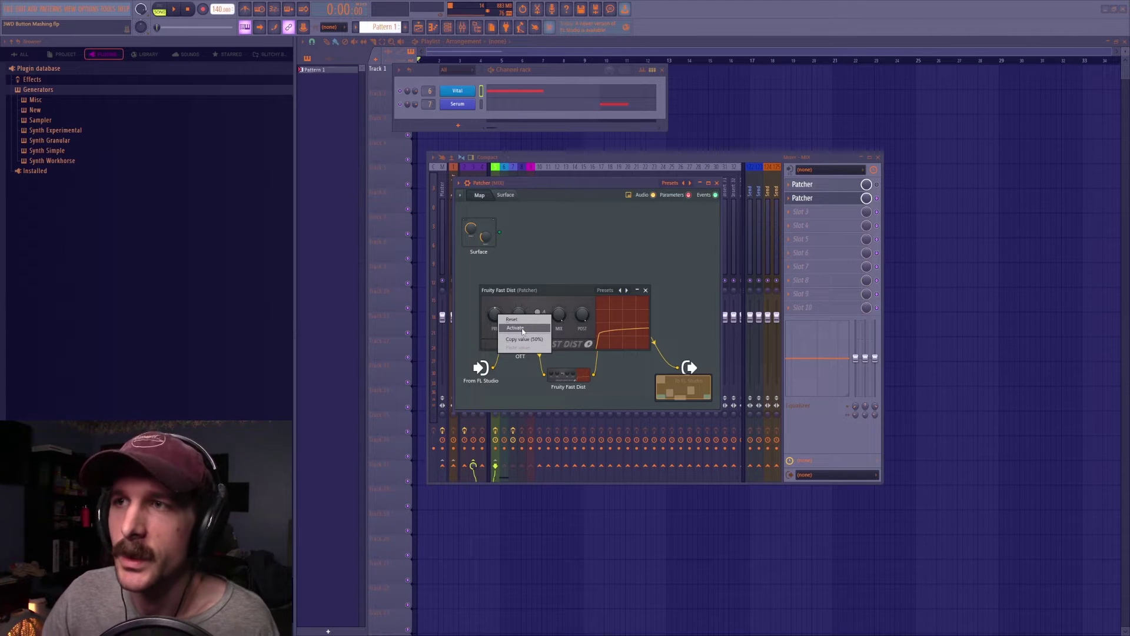
{"action": "left_click", "coordinate": [523, 329]}
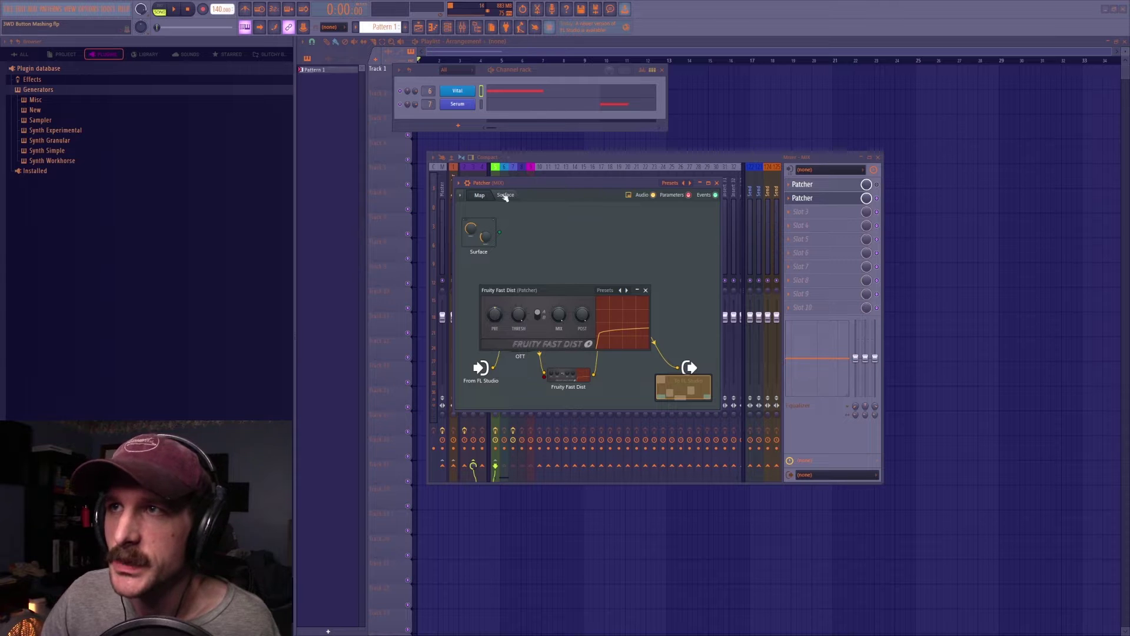
{"action": "right_click", "coordinate": [522, 317]}
{"action": "left_click", "coordinate": [544, 332]}
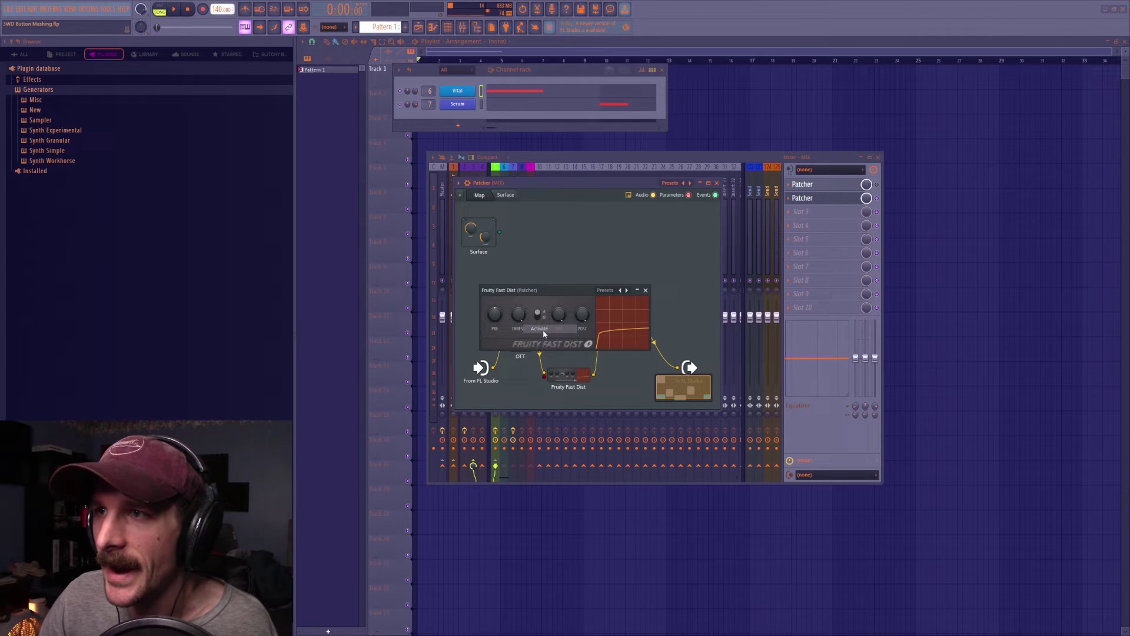
{"action": "left_click", "coordinate": [645, 290]}
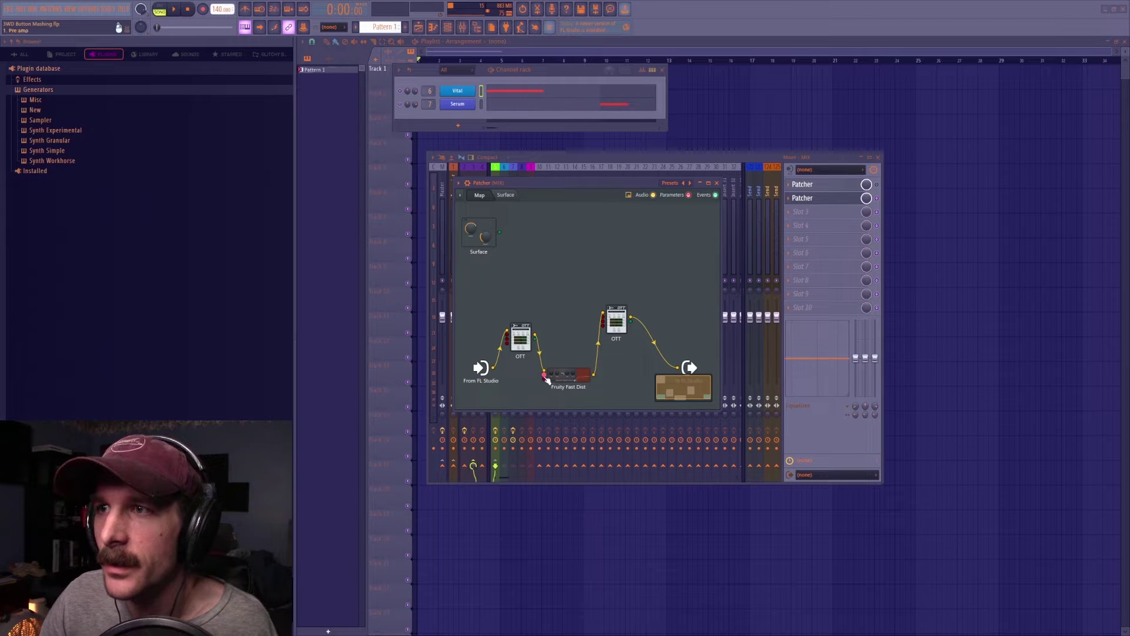
{"action": "left_click", "coordinate": [577, 384]}
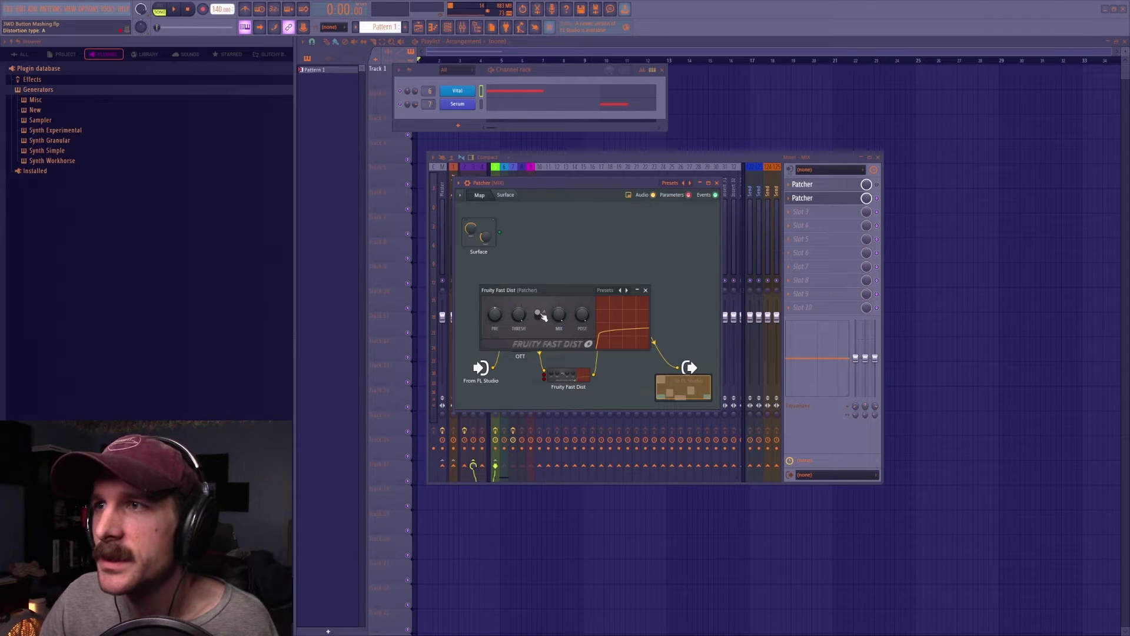
{"action": "right_click", "coordinate": [541, 316]}
{"action": "left_click", "coordinate": [639, 300]}
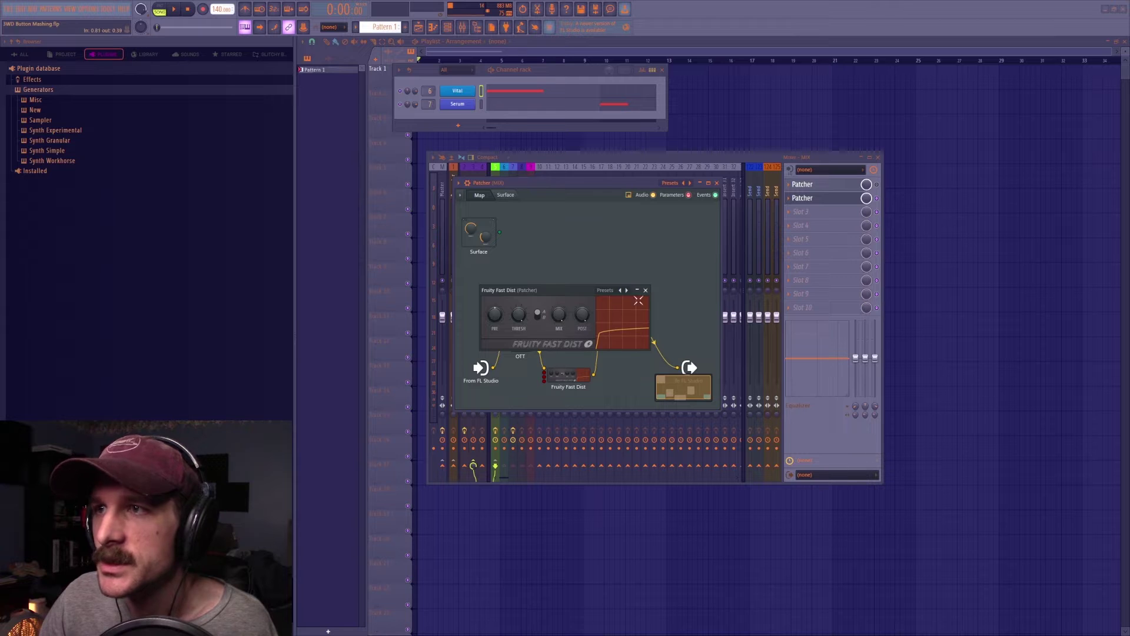
{"action": "left_click", "coordinate": [646, 290]}
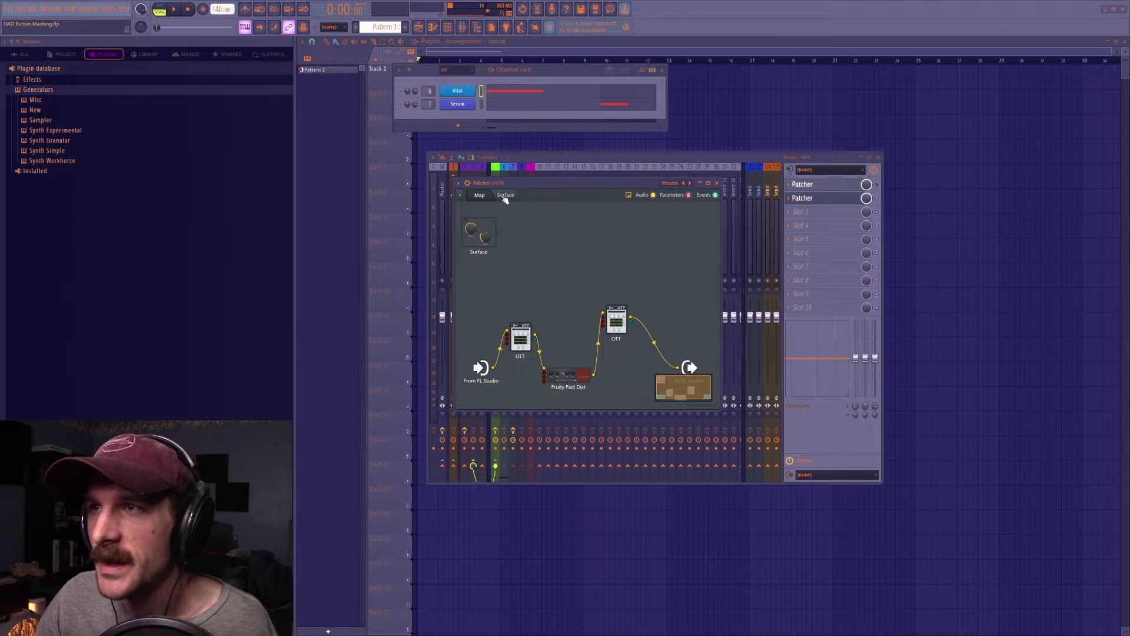
Add a knob to the Patcher's Surface and enlarge it to roughly twice its original size.
{"action": "left_click", "coordinate": [505, 196]}
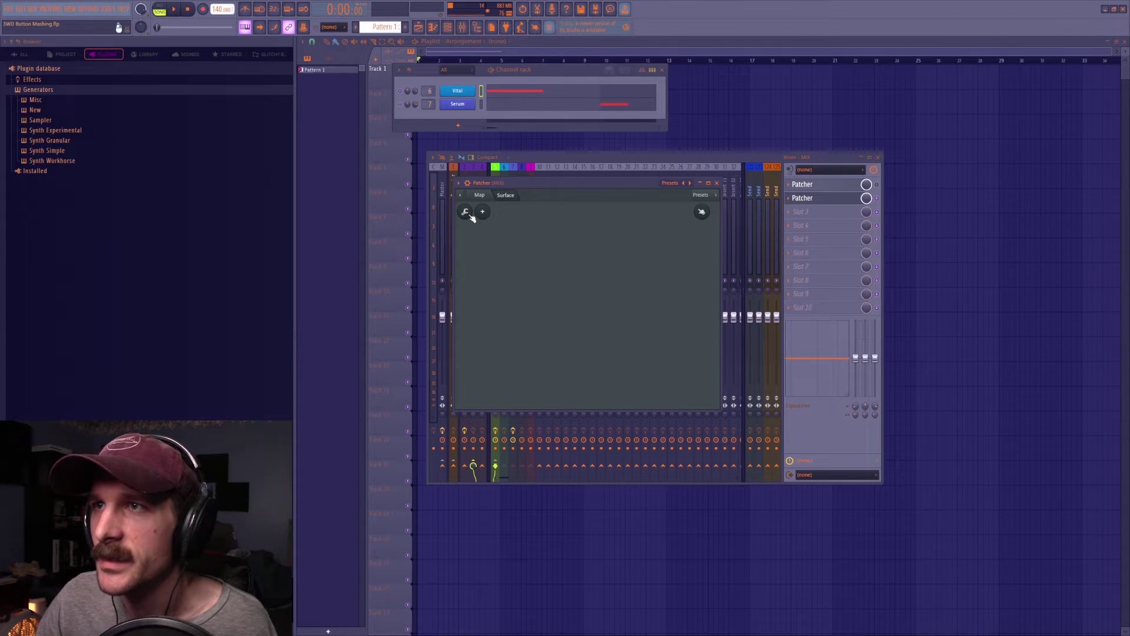
{"action": "right_click", "coordinate": [512, 252]}
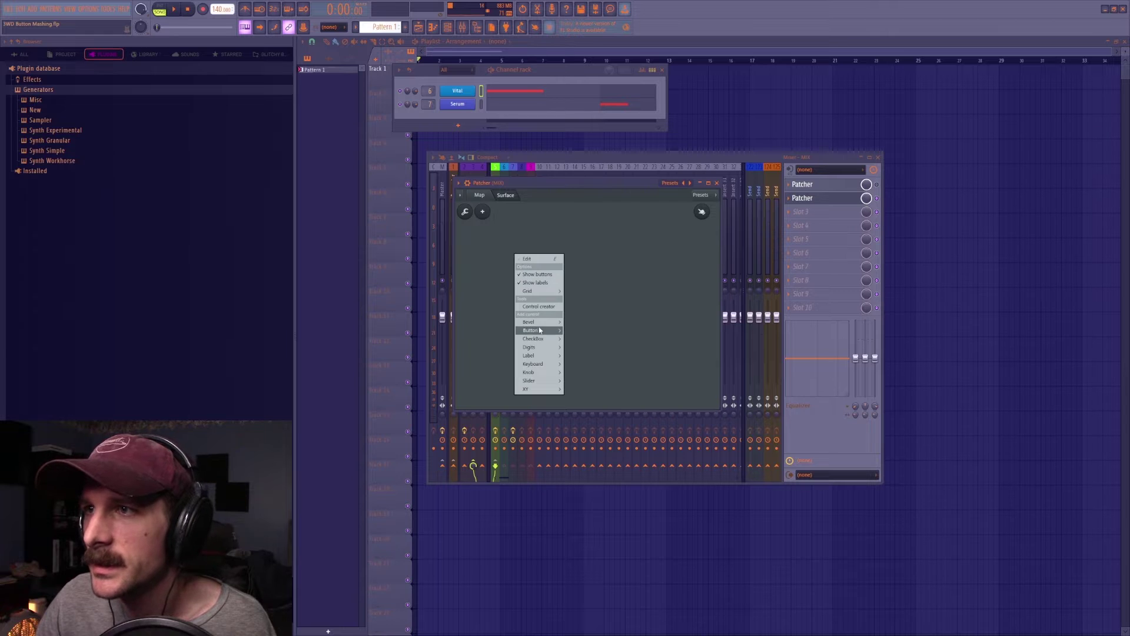
{"action": "mouse_move", "coordinate": [543, 351]}
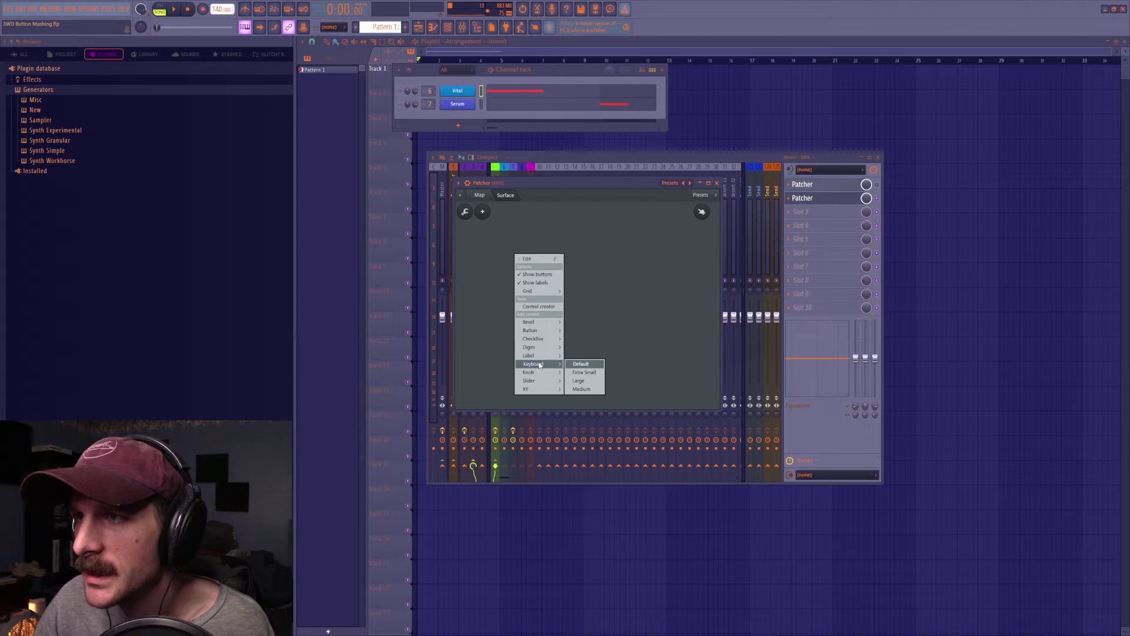
{"action": "mouse_move", "coordinate": [539, 375]}
{"action": "left_click", "coordinate": [589, 472]}
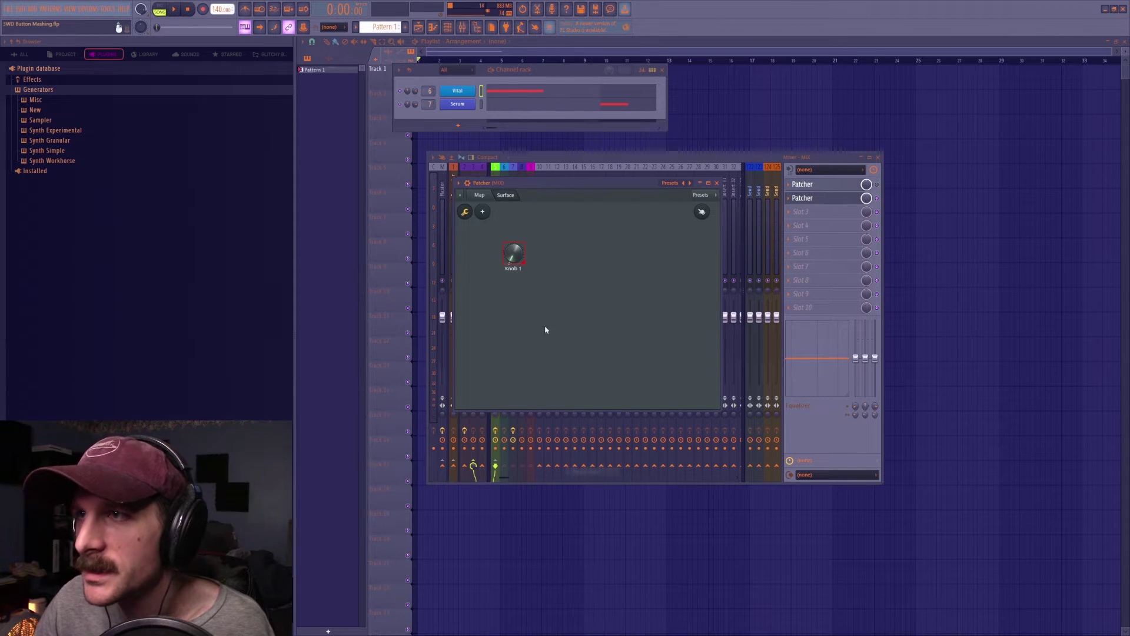
{"action": "right_click", "coordinate": [510, 259]}
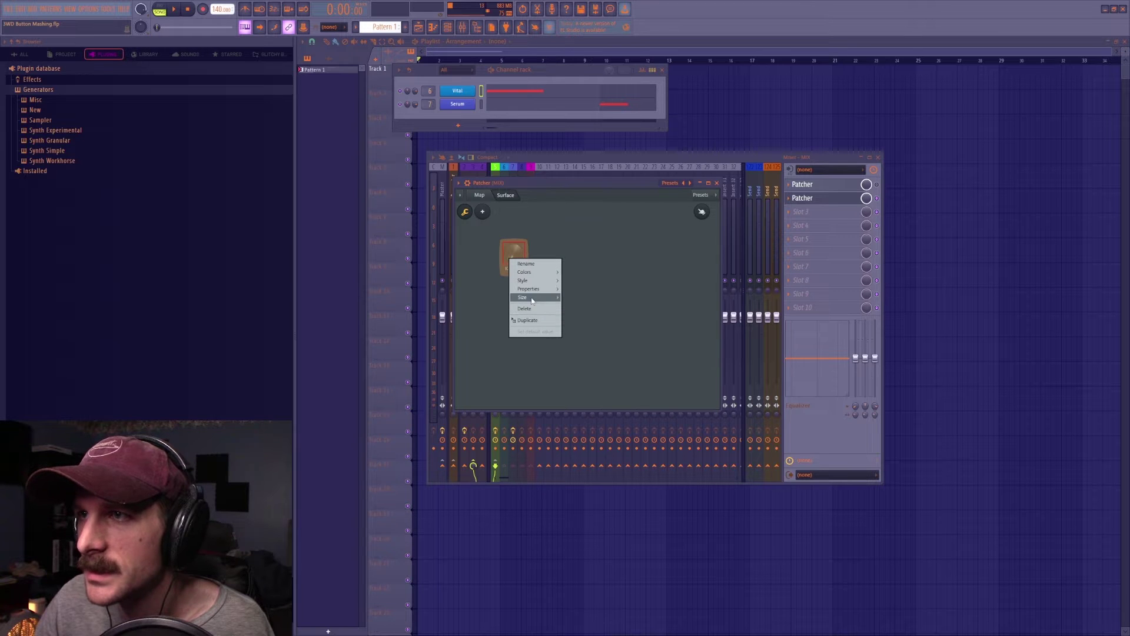
{"action": "mouse_move", "coordinate": [536, 297]}
{"action": "left_click", "coordinate": [579, 323]}
{"action": "mouse_move", "coordinate": [519, 255]}
{"action": "left_mouse_down"}
{"action": "mouse_move", "coordinate": [538, 295]}
{"action": "mouse_move", "coordinate": [536, 249]}
{"action": "left_mouse_up"}
Duplicate the large knob twice and place the copies beside it in a row.
{"action": "right_click", "coordinate": [530, 271]}
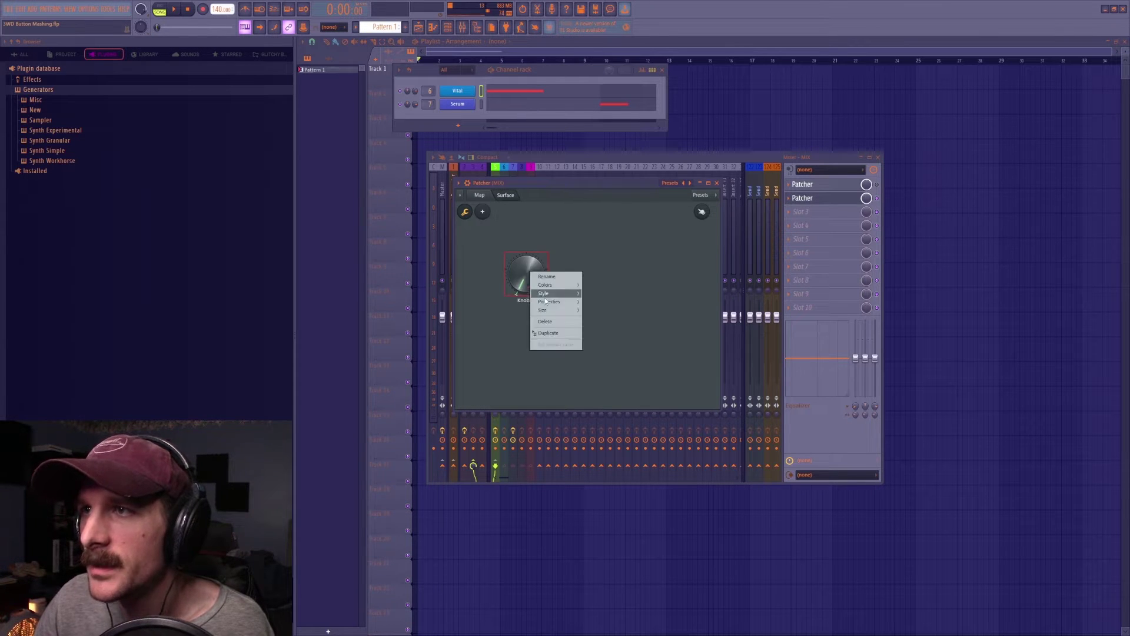
{"action": "left_click", "coordinate": [551, 333]}
{"action": "right_click", "coordinate": [530, 271]}
{"action": "left_click", "coordinate": [551, 333]}
{"action": "left_click_drag", "start_coordinate": [533, 278], "coordinate": [572, 276]}
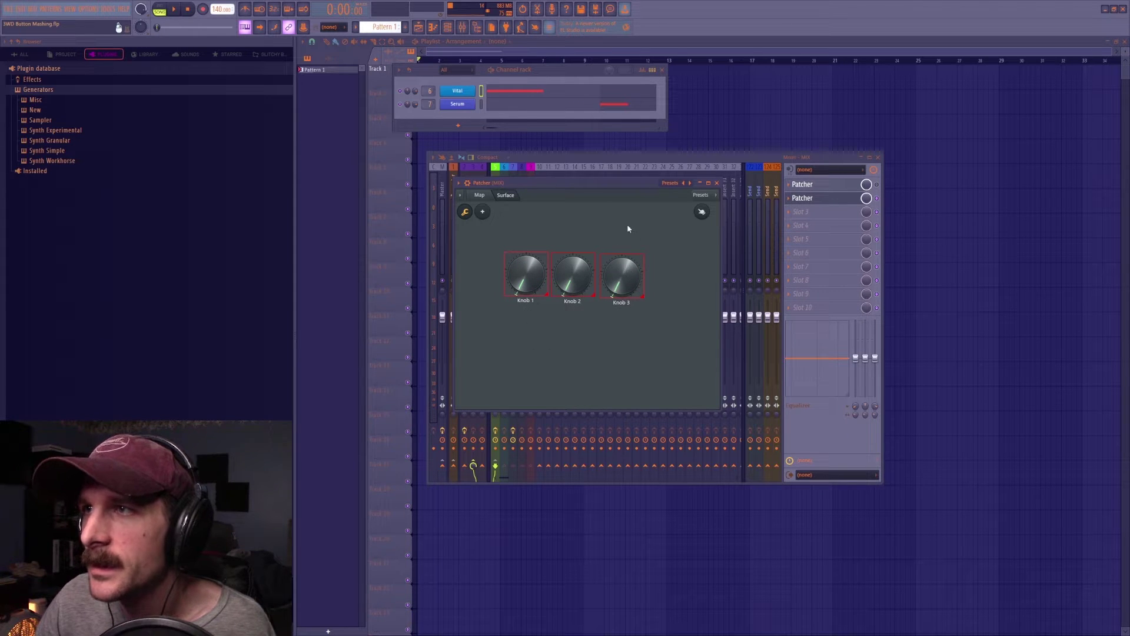
Set the Surface grid to 30px and line up the three knobs evenly on it.
{"action": "right_click", "coordinate": [628, 227]}
{"action": "mouse_move", "coordinate": [647, 263]}
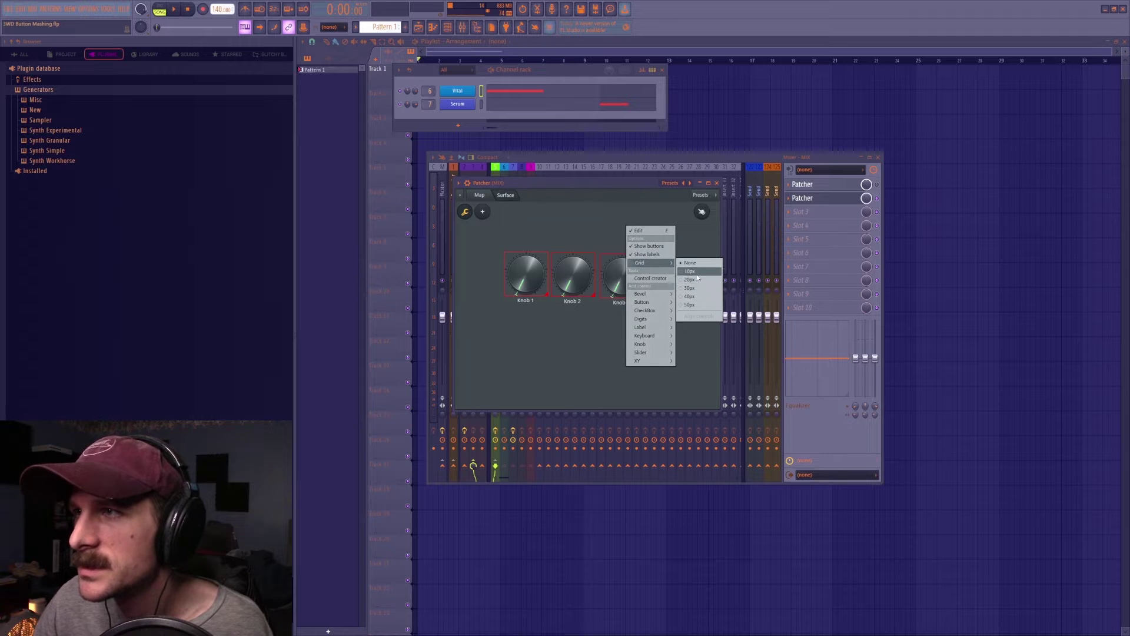
{"action": "left_click", "coordinate": [690, 288]}
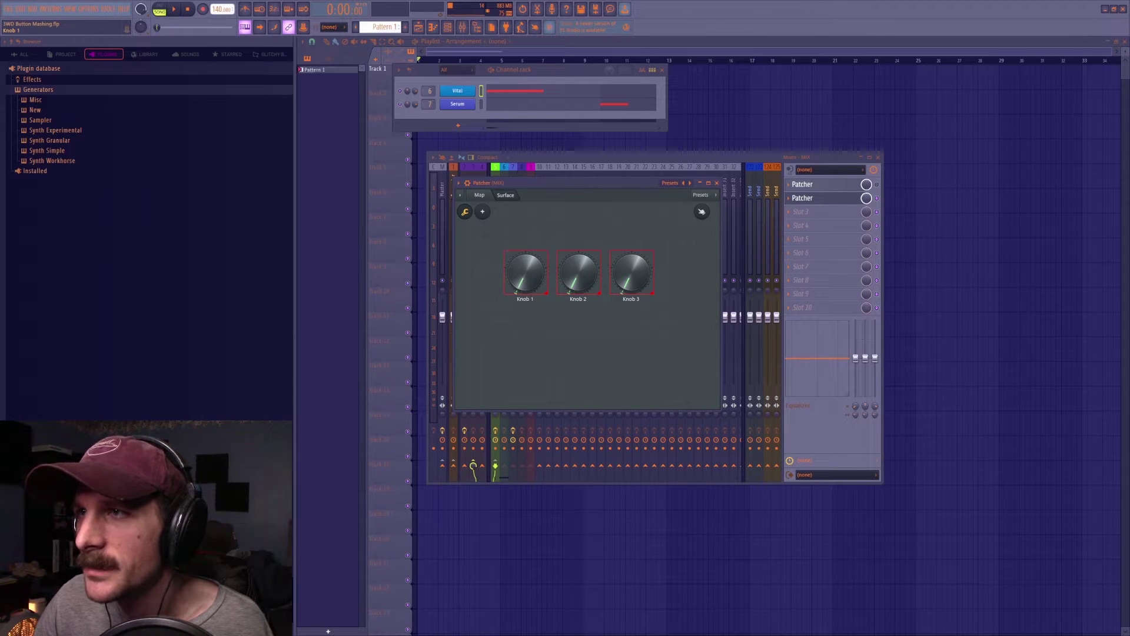
Build a second row of two knobs from a copy of Knob 1 restyled as Chrome InterFill.
{"action": "right_click", "coordinate": [523, 283]}
{"action": "left_click", "coordinate": [540, 345]}
{"action": "left_click_drag", "start_coordinate": [528, 278], "coordinate": [522, 328]}
{"action": "right_click", "coordinate": [522, 328]}
{"action": "mouse_move", "coordinate": [542, 351]}
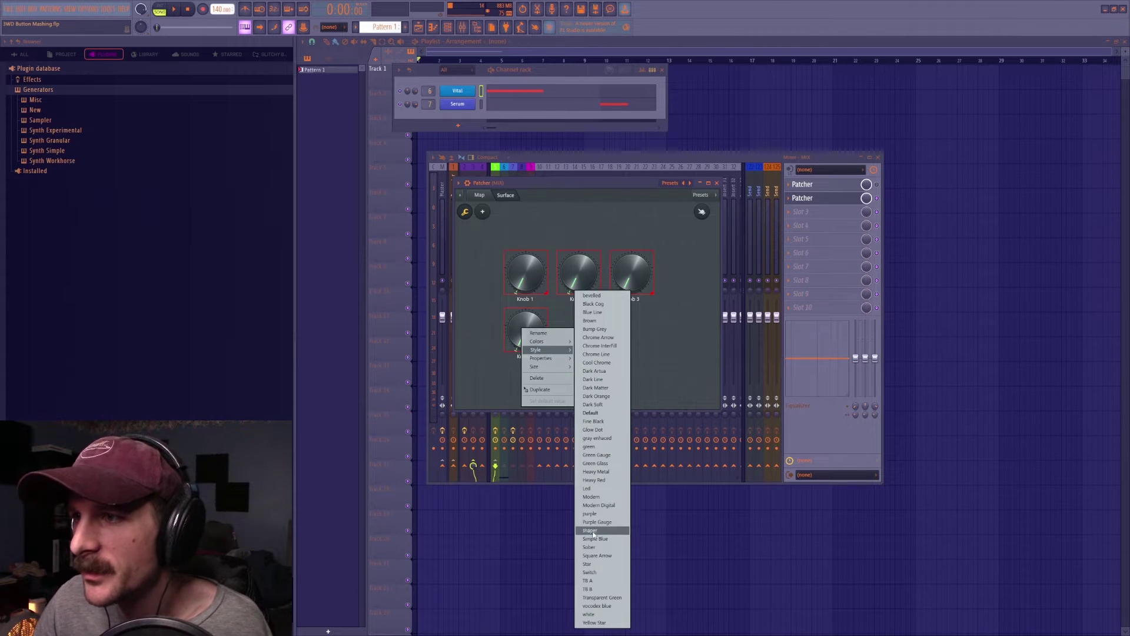
{"action": "left_click", "coordinate": [600, 346]}
{"action": "right_click", "coordinate": [522, 334]}
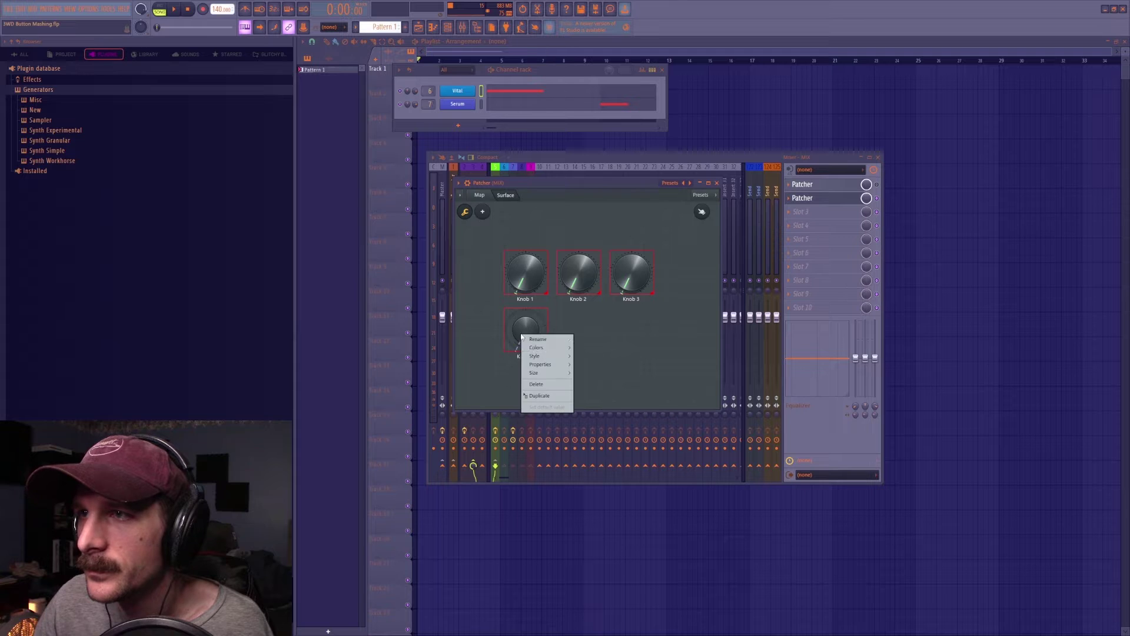
{"action": "left_click", "coordinate": [540, 396]}
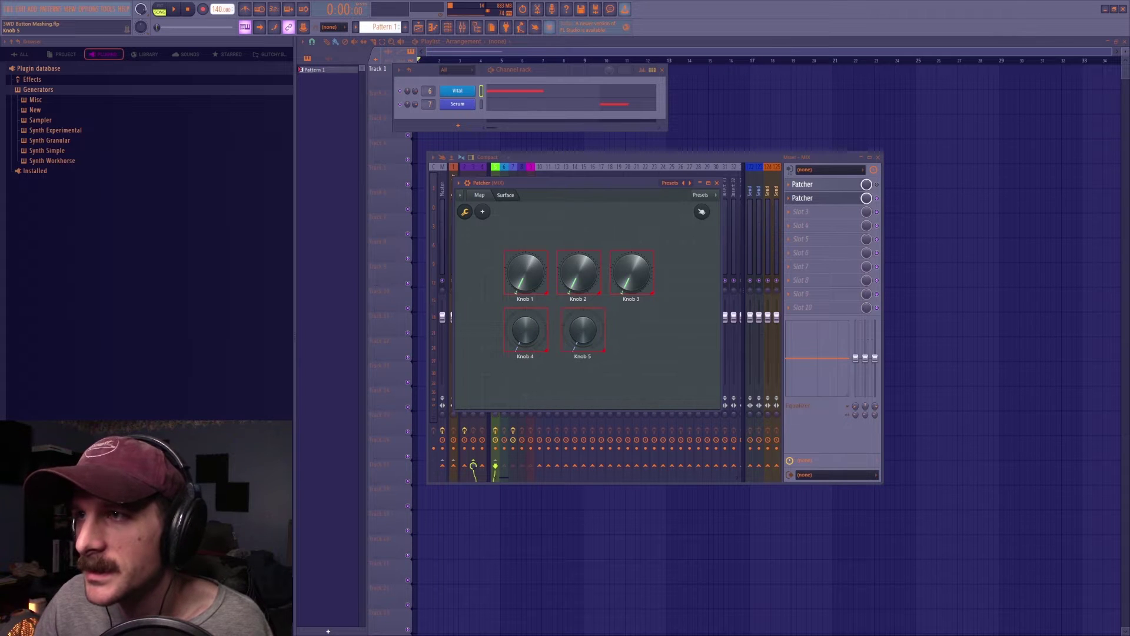
Add a button beside Knob 5 in the Orange Pad style and enlarge it to about the knobs' size.
{"action": "right_click", "coordinate": [624, 324]}
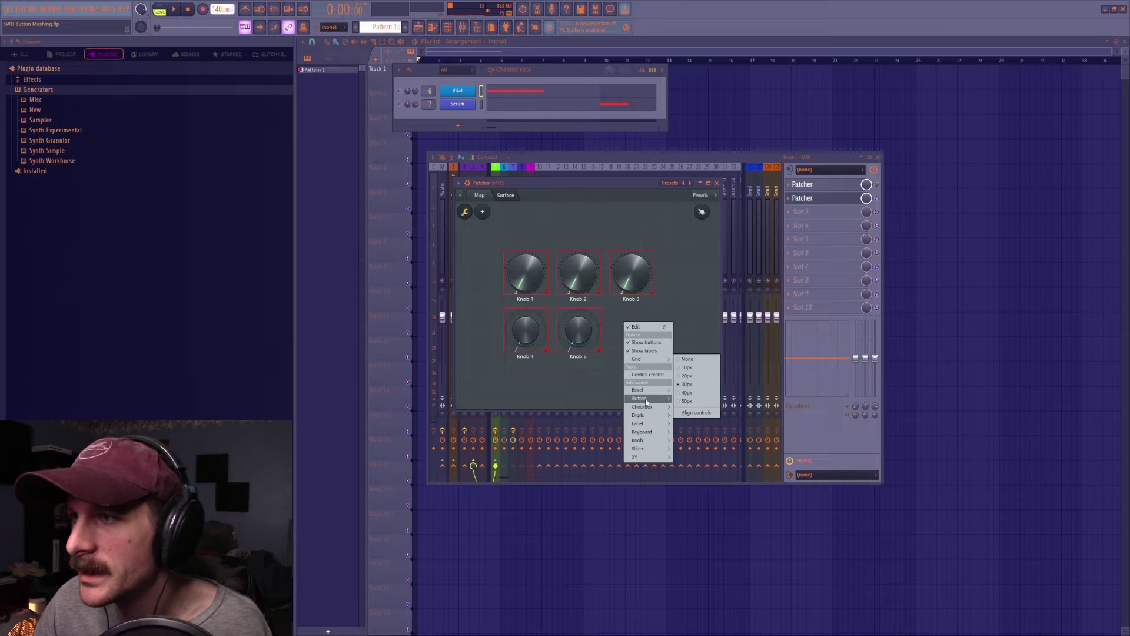
{"action": "mouse_move", "coordinate": [646, 399]}
{"action": "left_click", "coordinate": [702, 509]}
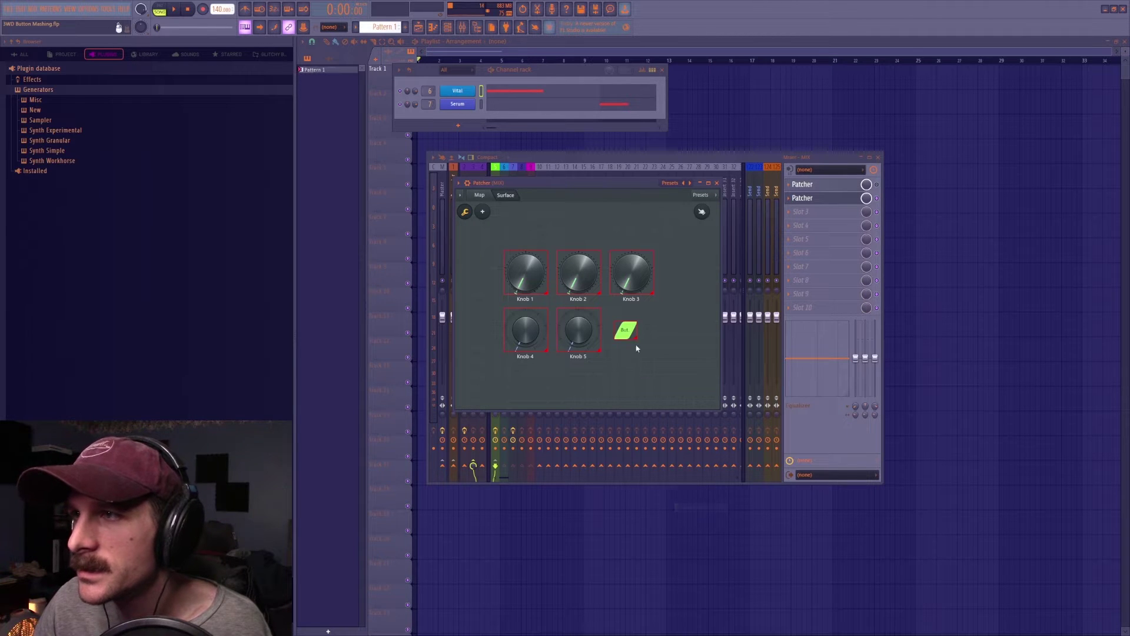
{"action": "right_click", "coordinate": [632, 333]}
{"action": "mouse_move", "coordinate": [652, 357]}
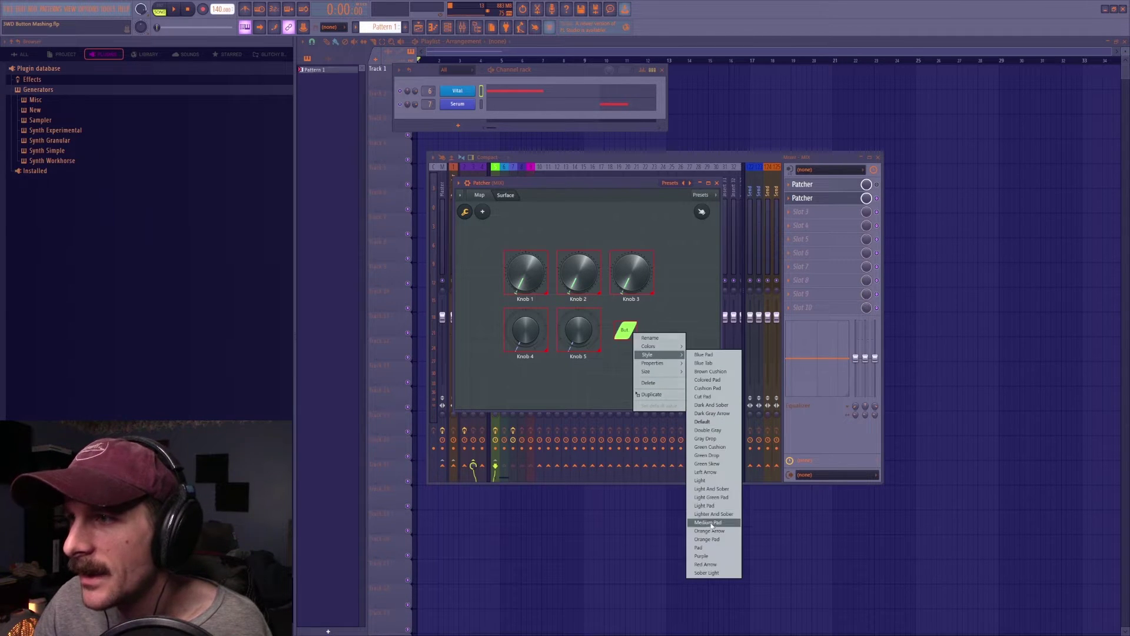
{"action": "left_click", "coordinate": [716, 541]}
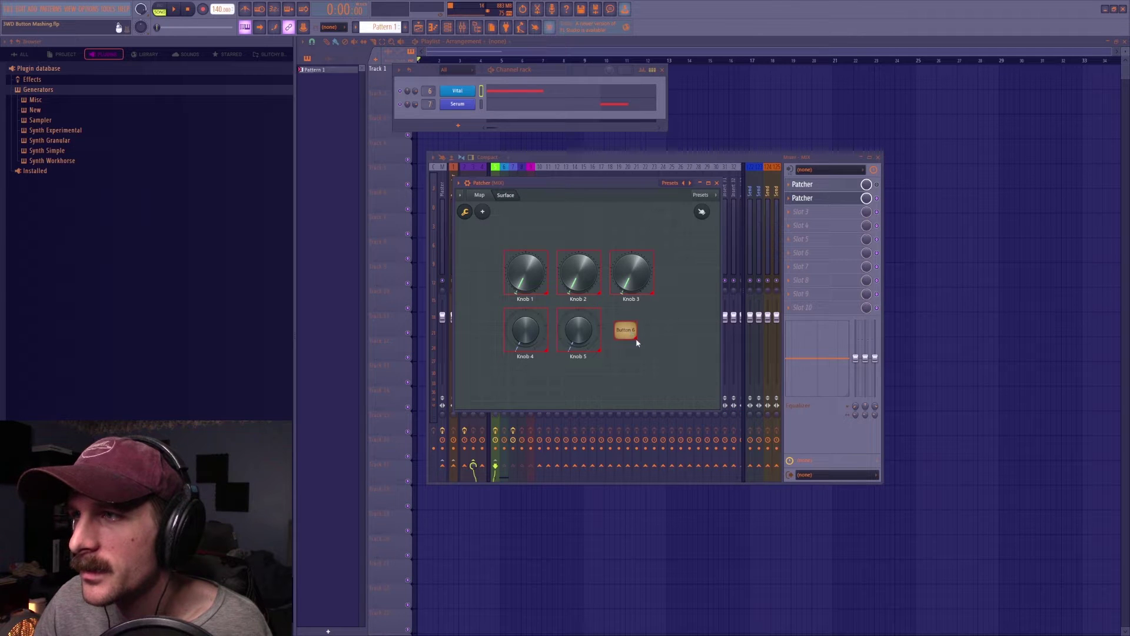
{"action": "mouse_move", "coordinate": [635, 334]}
{"action": "left_mouse_down"}
{"action": "mouse_move", "coordinate": [652, 359]}
{"action": "mouse_move", "coordinate": [629, 338]}
{"action": "mouse_move", "coordinate": [643, 338]}
{"action": "left_mouse_up"}
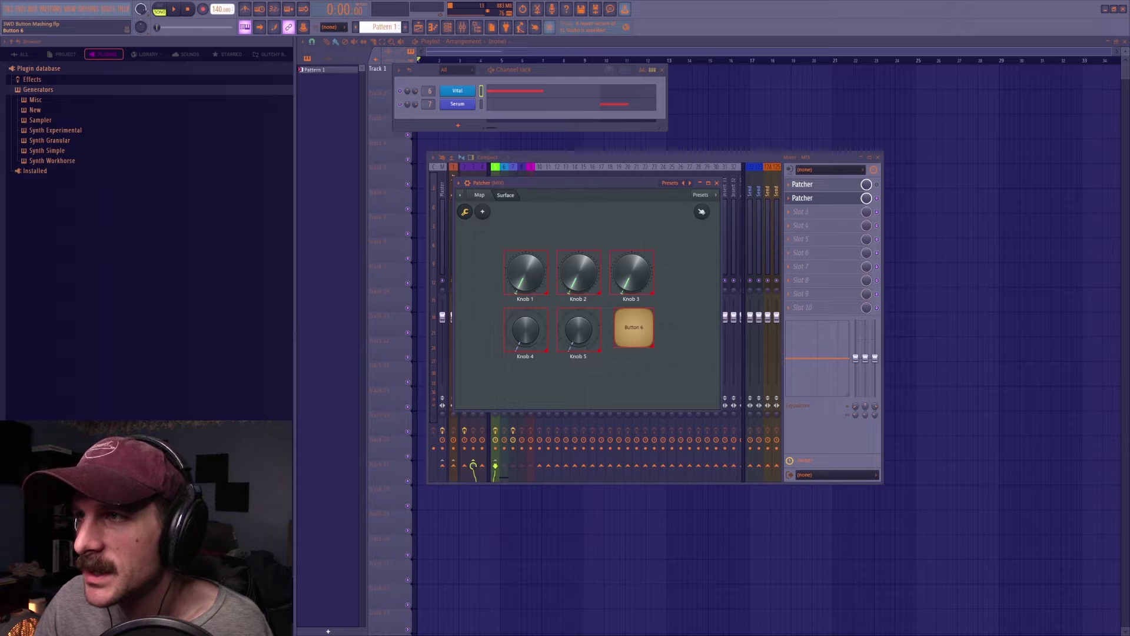
Rename the controls Low, Mid, High, Pre Amp, Threshold and Disto Type, and set the Disto Type button's font height to 18.
{"action": "right_click", "coordinate": [525, 280]}
{"action": "left_click", "coordinate": [540, 287]}
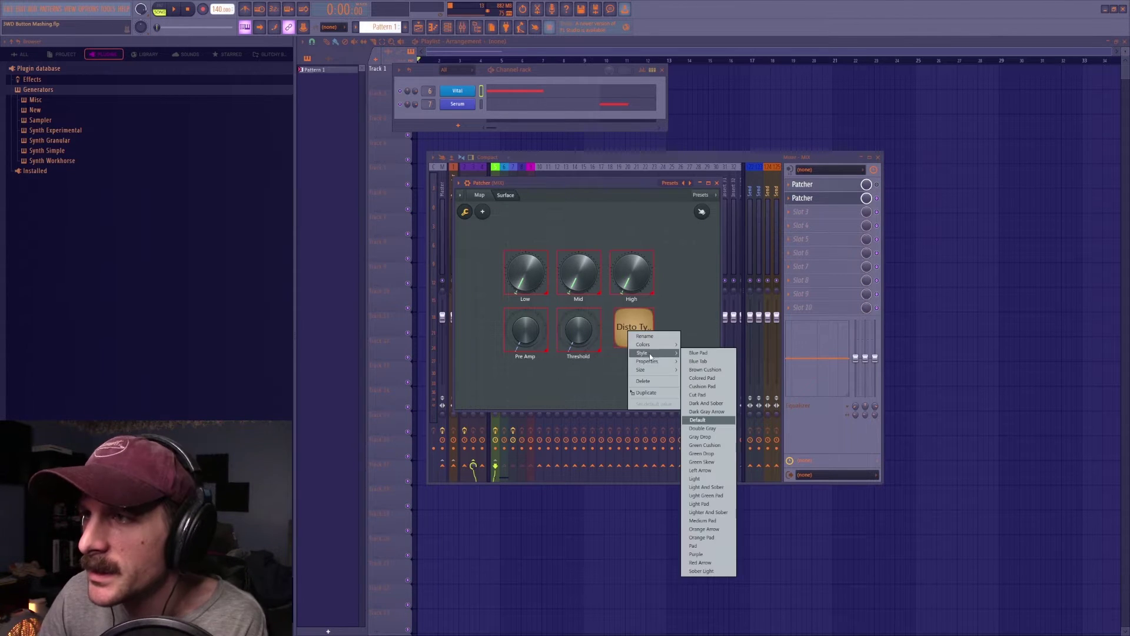
{"action": "mouse_move", "coordinate": [653, 361]}
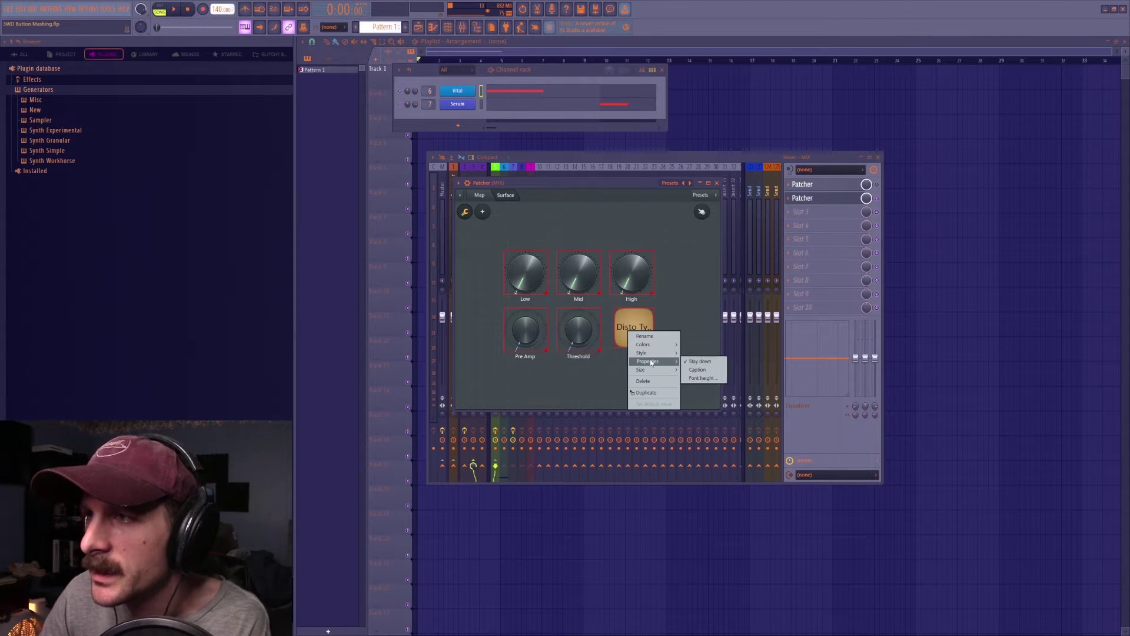
{"action": "left_click", "coordinate": [703, 377]}
{"action": "type", "text": "18"}
{"action": "key", "text": "Return"}
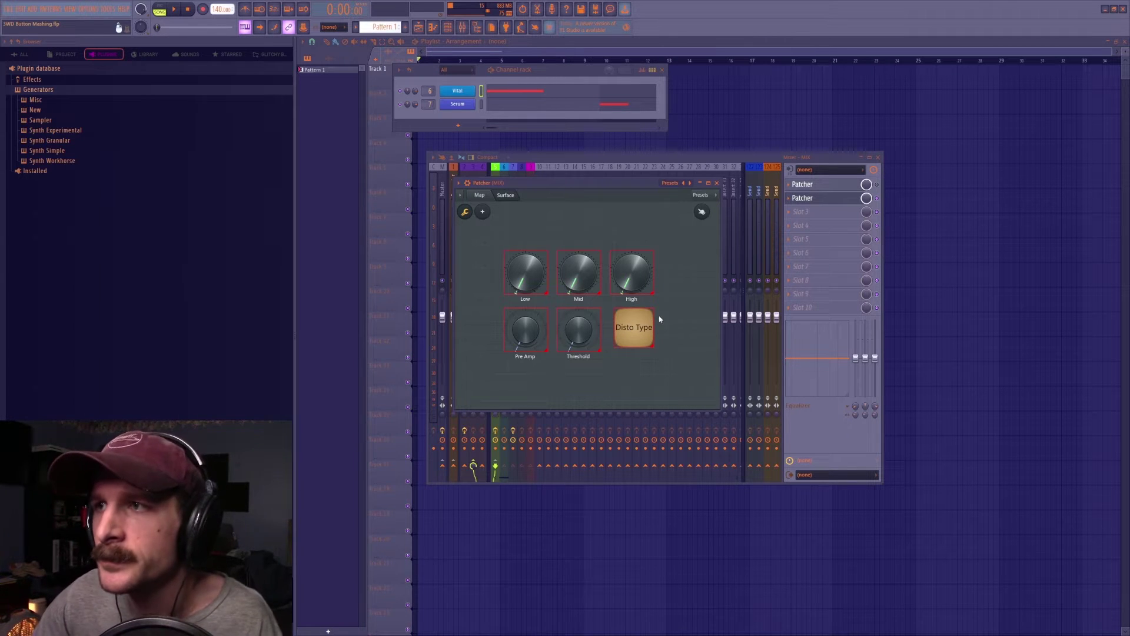
Link the Surface's Low knob output to the Thresh L input on both OTT modules in the map.
{"action": "left_click", "coordinate": [479, 195]}
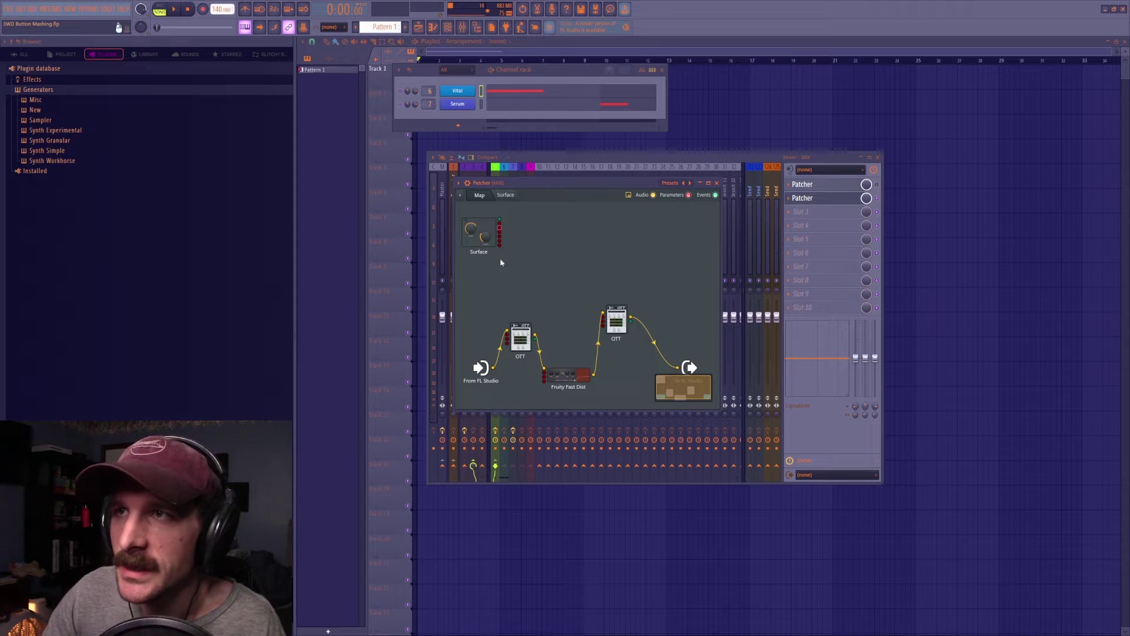
{"action": "left_click_drag", "start_coordinate": [500, 227], "coordinate": [507, 335]}
{"action": "left_click", "coordinate": [501, 226]}
{"action": "left_click_drag", "start_coordinate": [501, 225], "coordinate": [603, 317]}
Open the first OTT beside the Surface and turn up the Low knob to test its effect on the low band.
{"action": "left_click", "coordinate": [505, 195]}
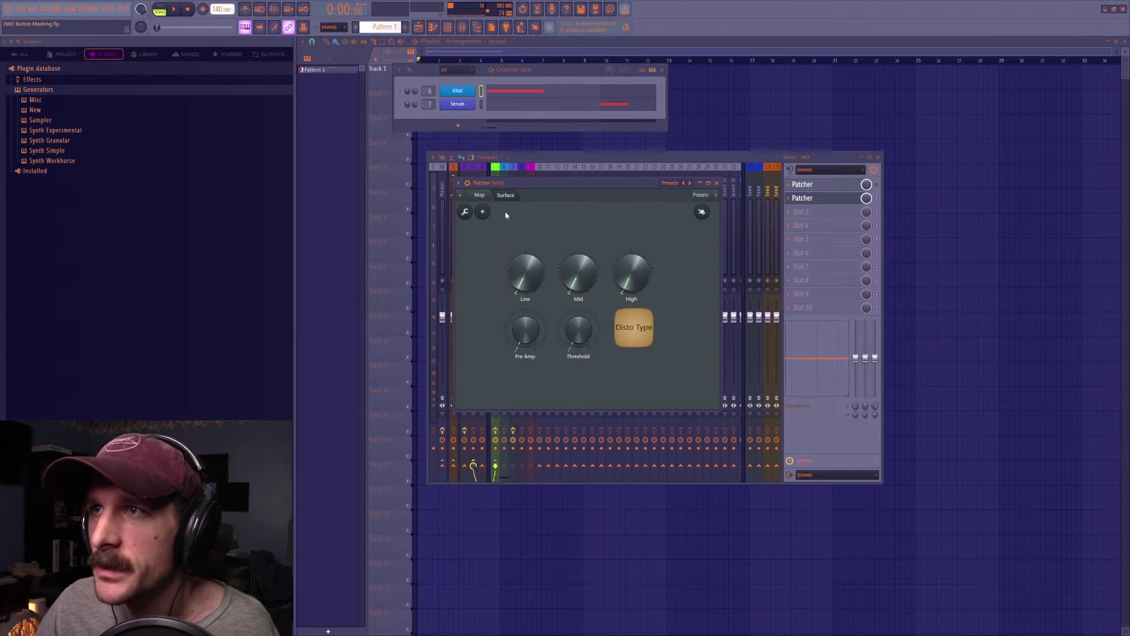
{"action": "left_click", "coordinate": [479, 195]}
{"action": "double_click", "coordinate": [519, 339]}
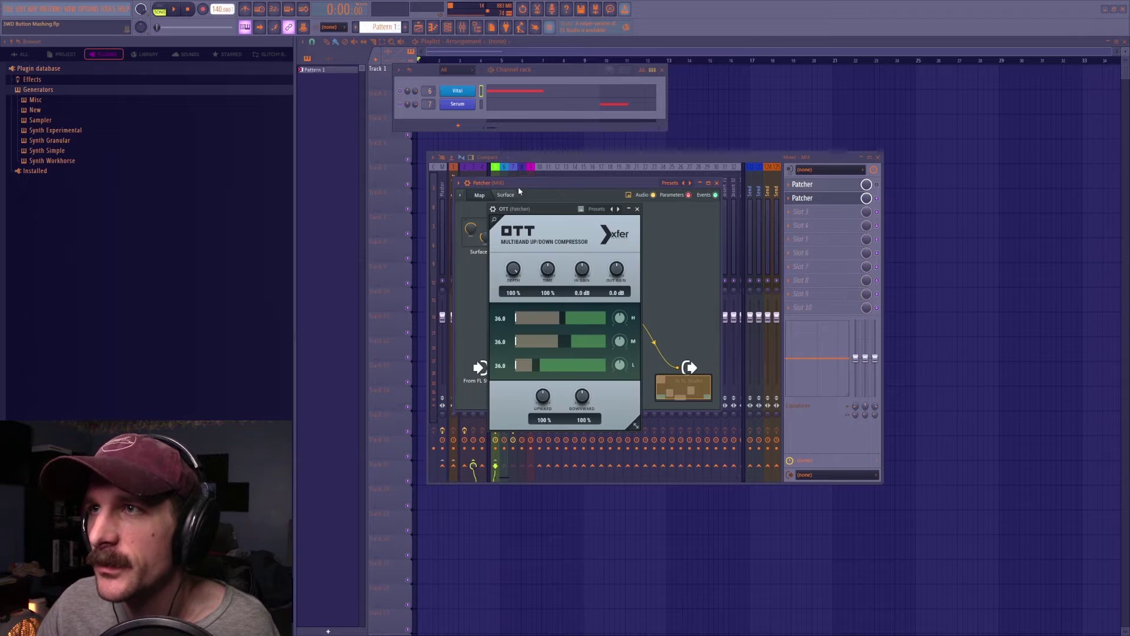
{"action": "left_click", "coordinate": [505, 194]}
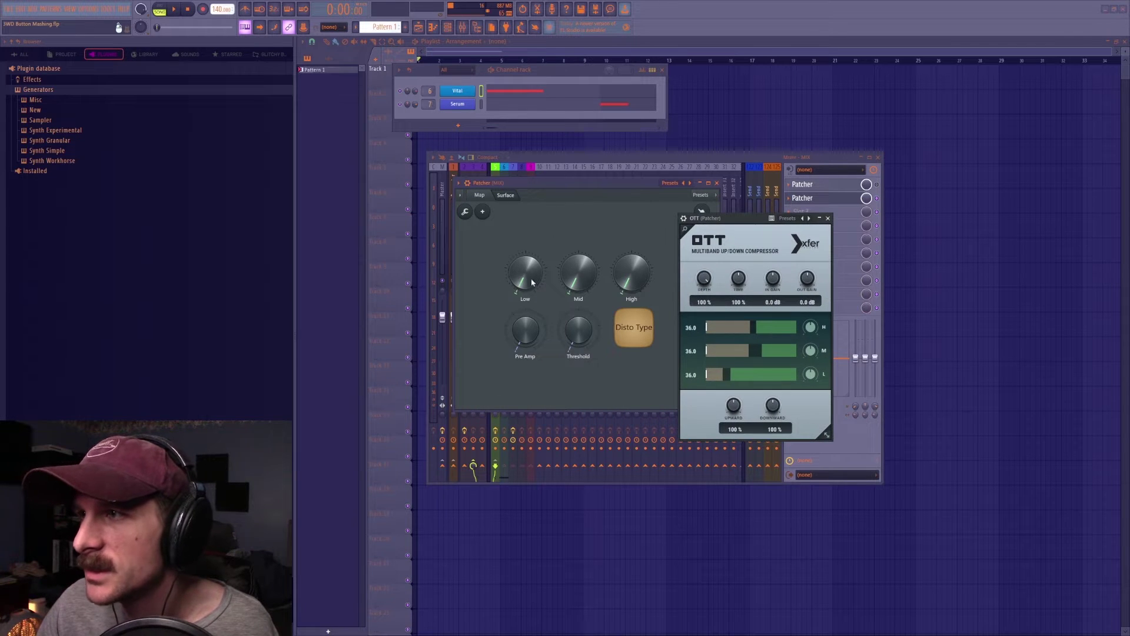
{"action": "left_click_drag", "start_coordinate": [531, 277], "coordinate": [503, 201]}
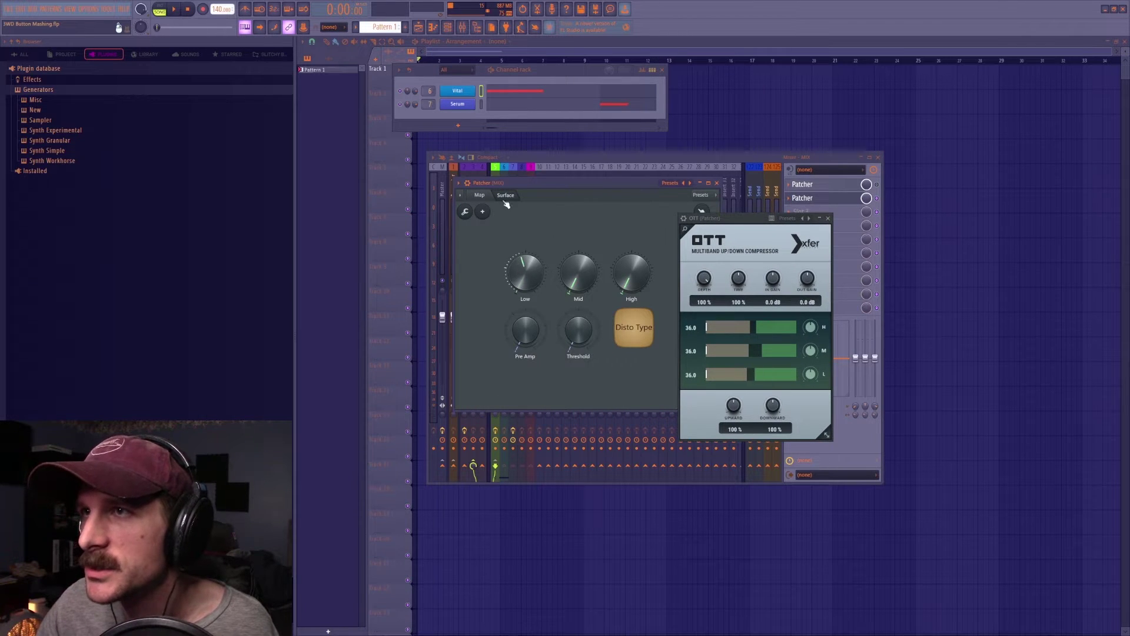
Open the second OTT from the map and return to the Surface to test how the Low knob drives it.
{"action": "left_click", "coordinate": [479, 195]}
{"action": "double_click", "coordinate": [617, 321]}
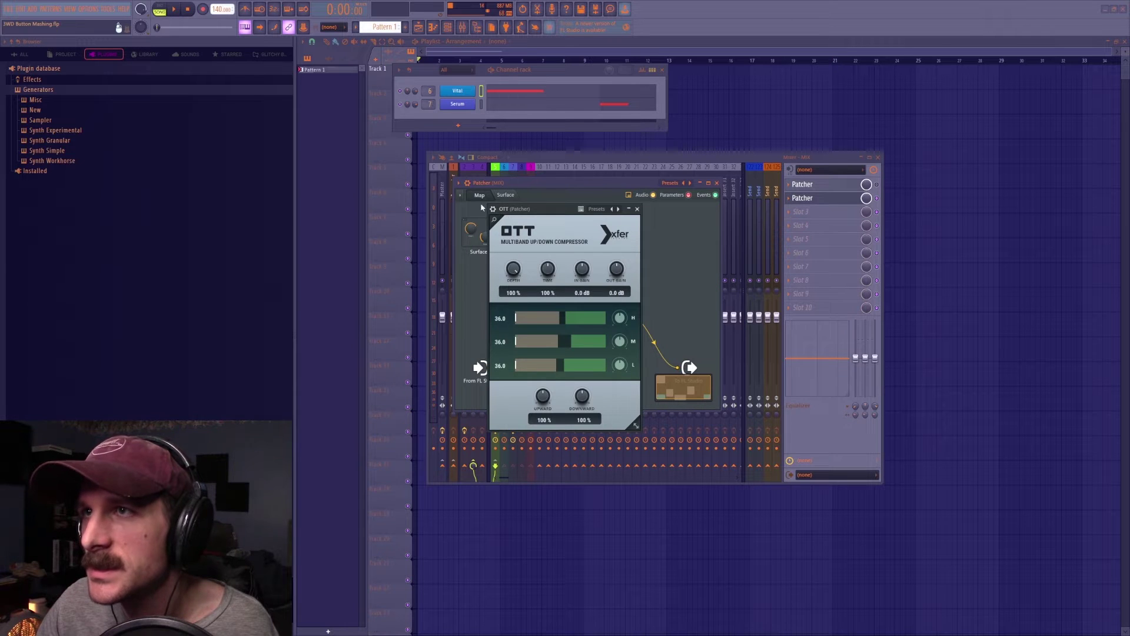
{"action": "left_click", "coordinate": [505, 195]}
{"action": "left_click_drag", "start_coordinate": [526, 272], "coordinate": [526, 272]}
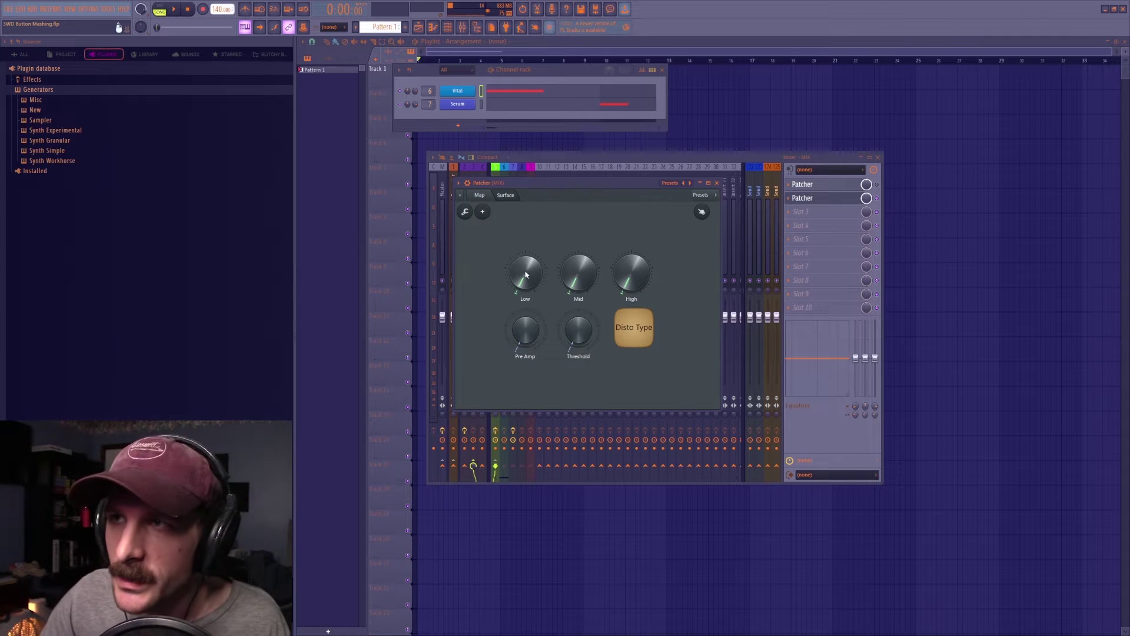
Turn up the Low knob and reset it twice to test its default position.
{"action": "left_click_drag", "start_coordinate": [525, 274], "coordinate": [525, 250]}
{"action": "right_click", "coordinate": [524, 273]}
{"action": "left_click", "coordinate": [529, 290]}
{"action": "left_click_drag", "start_coordinate": [528, 290], "coordinate": [529, 315]}
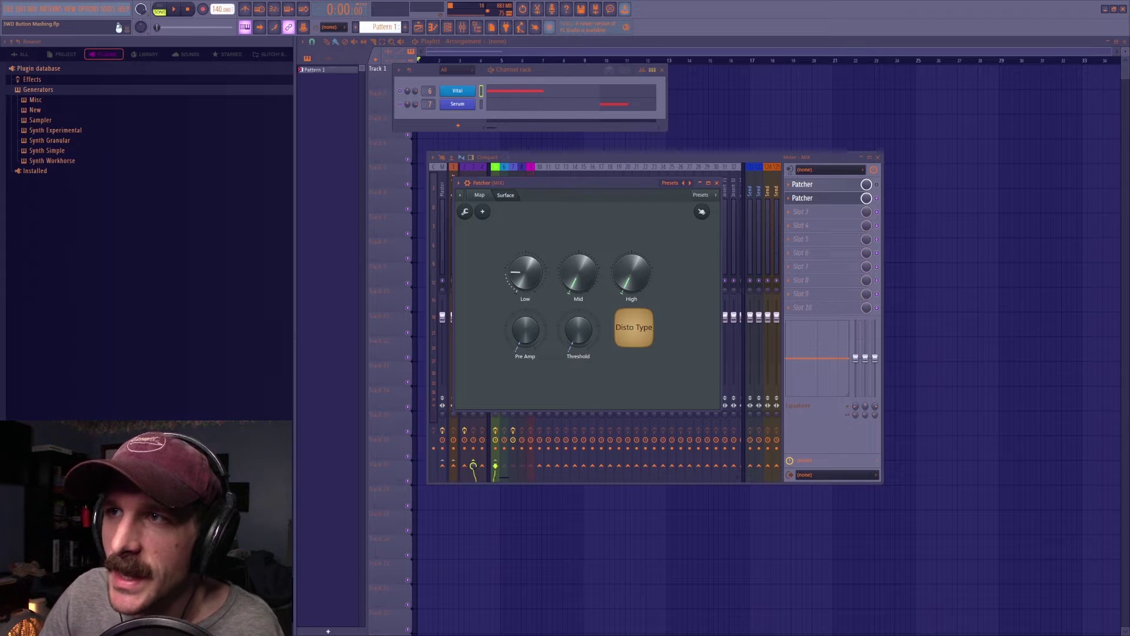
{"action": "right_click", "coordinate": [529, 278]}
{"action": "left_click", "coordinate": [536, 287]}
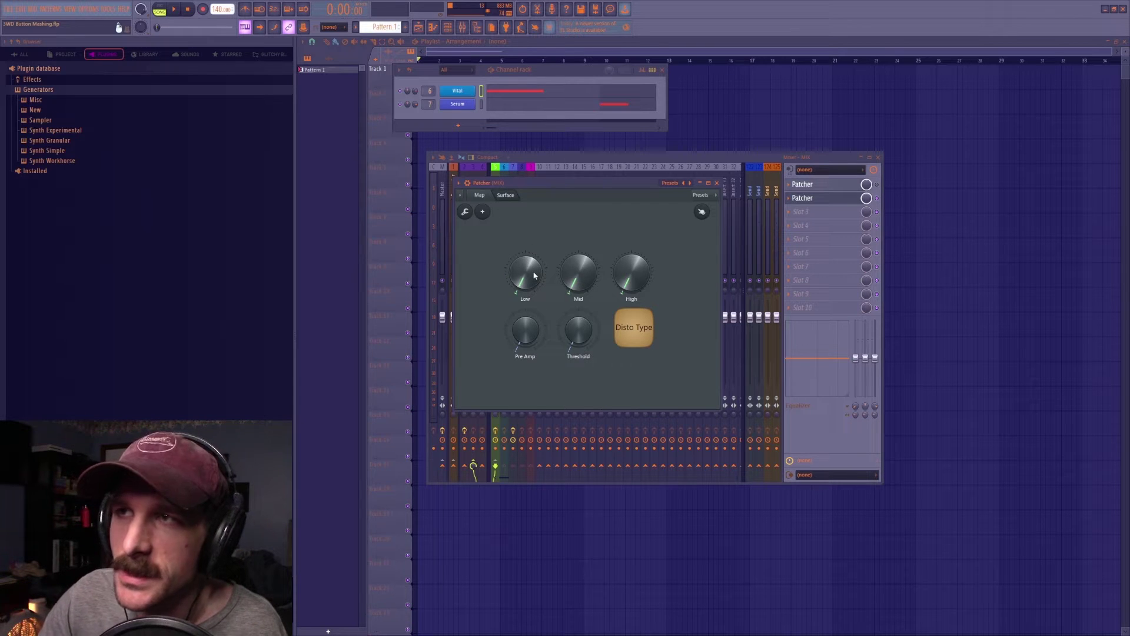
Set the mix level of mixer effect slot 6 to 50% and copy that value.
{"action": "right_click", "coordinate": [867, 252]}
{"action": "left_click", "coordinate": [896, 383]}
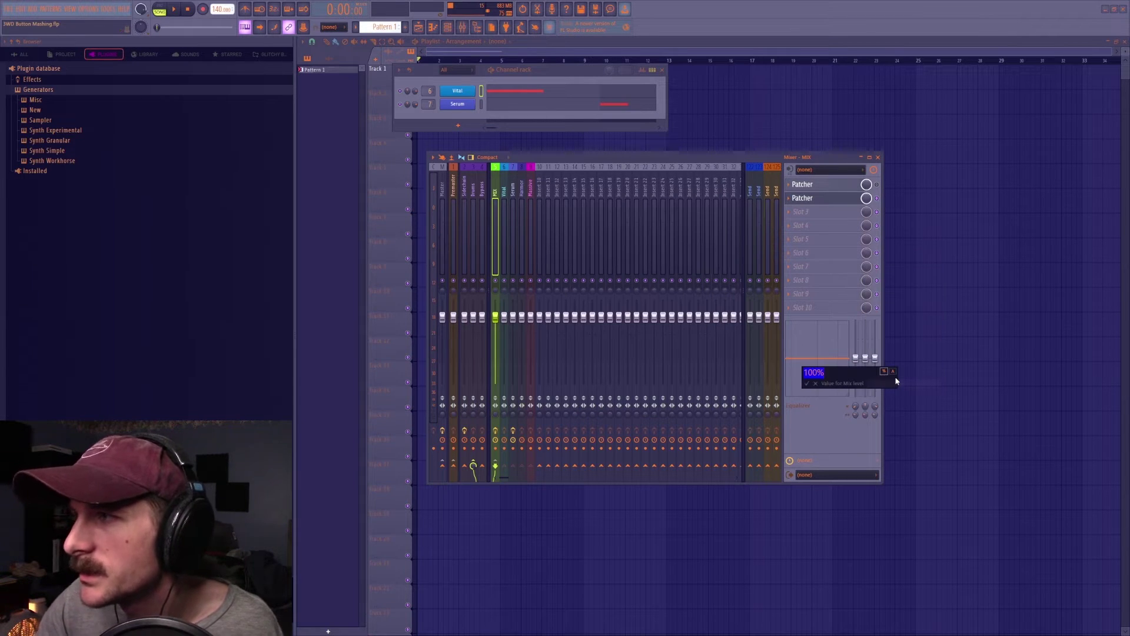
{"action": "type", "text": "50"}
{"action": "key", "text": "Return"}
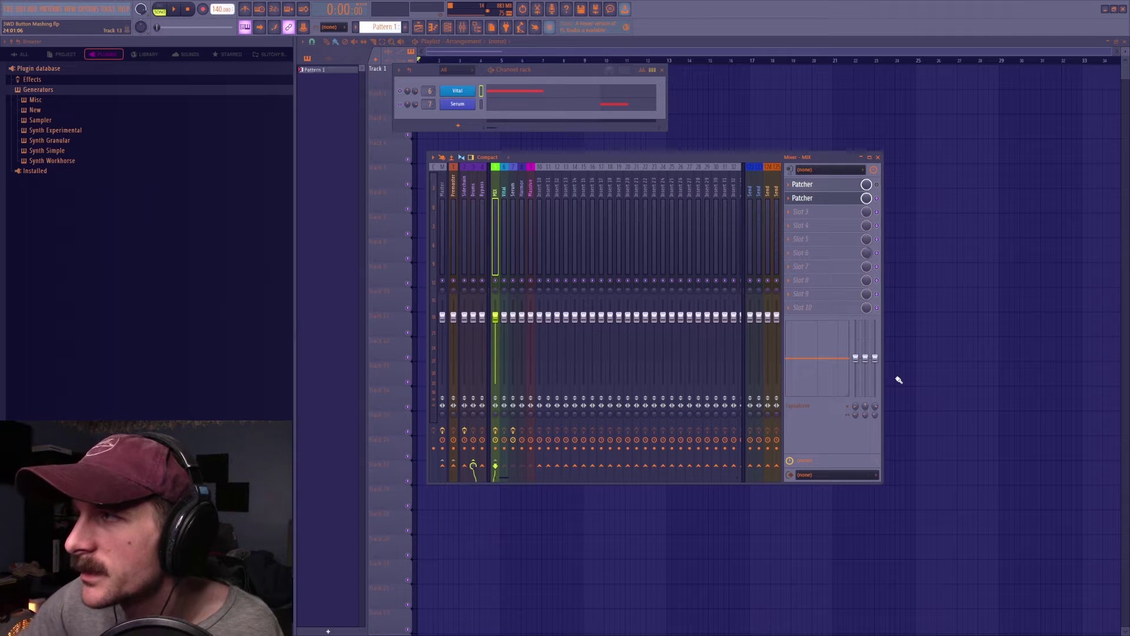
{"action": "right_click", "coordinate": [866, 254]}
{"action": "left_click", "coordinate": [888, 370]}
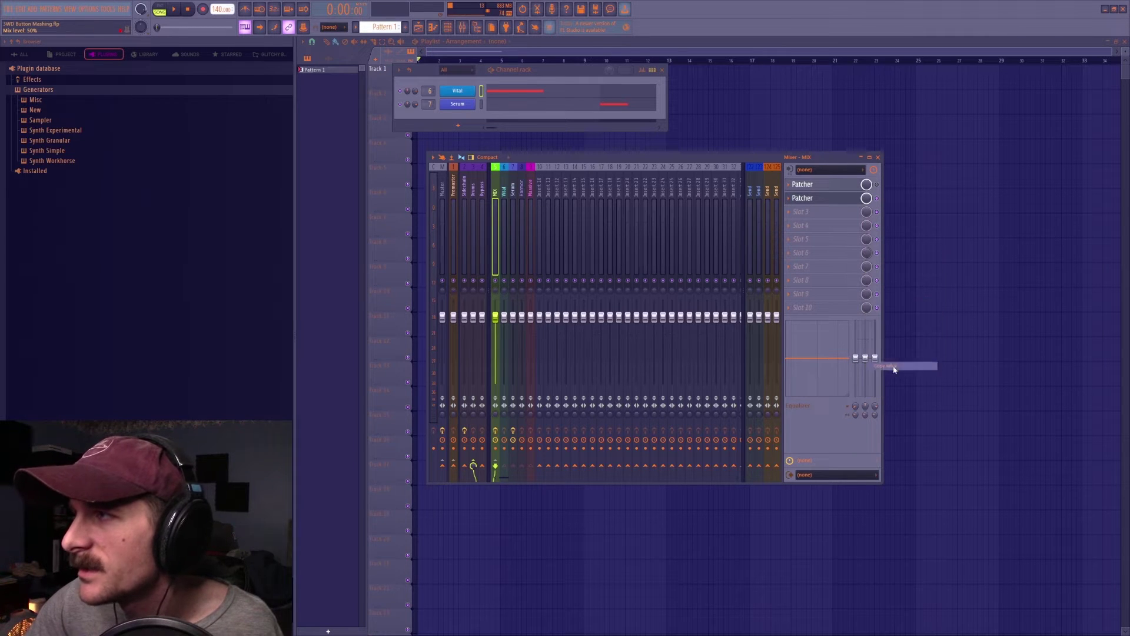
Paste the copied 50% value onto the Low, Mid, High and Pre Amp knobs.
{"action": "right_click", "coordinate": [522, 274]}
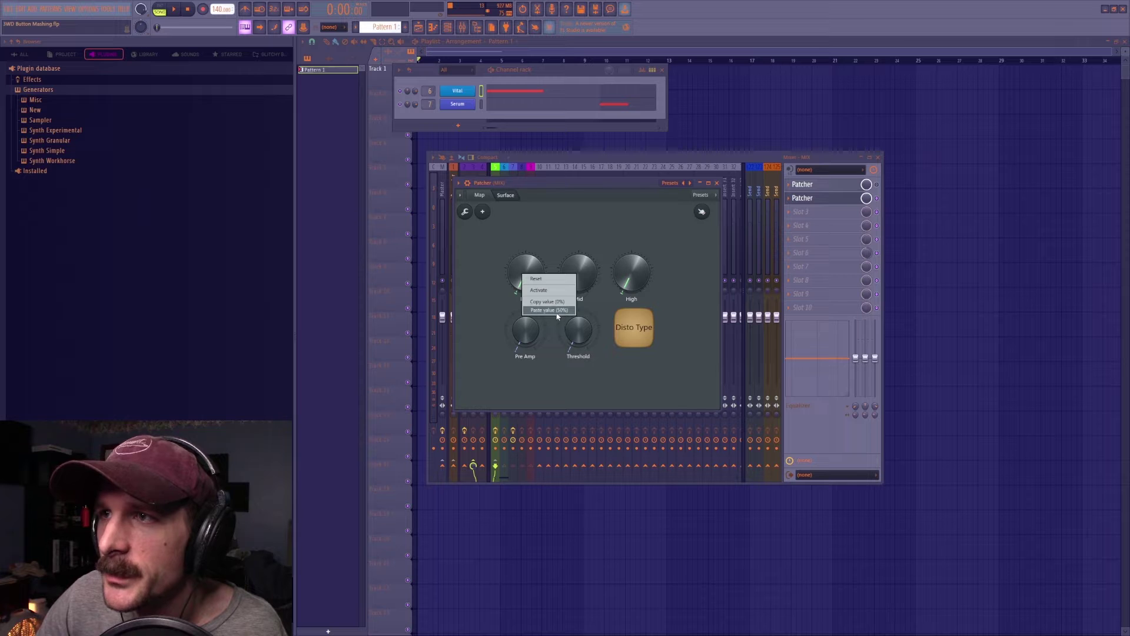
{"action": "left_click", "coordinate": [543, 311]}
{"action": "right_click", "coordinate": [578, 279]}
{"action": "left_click", "coordinate": [591, 318]}
{"action": "right_click", "coordinate": [629, 272]}
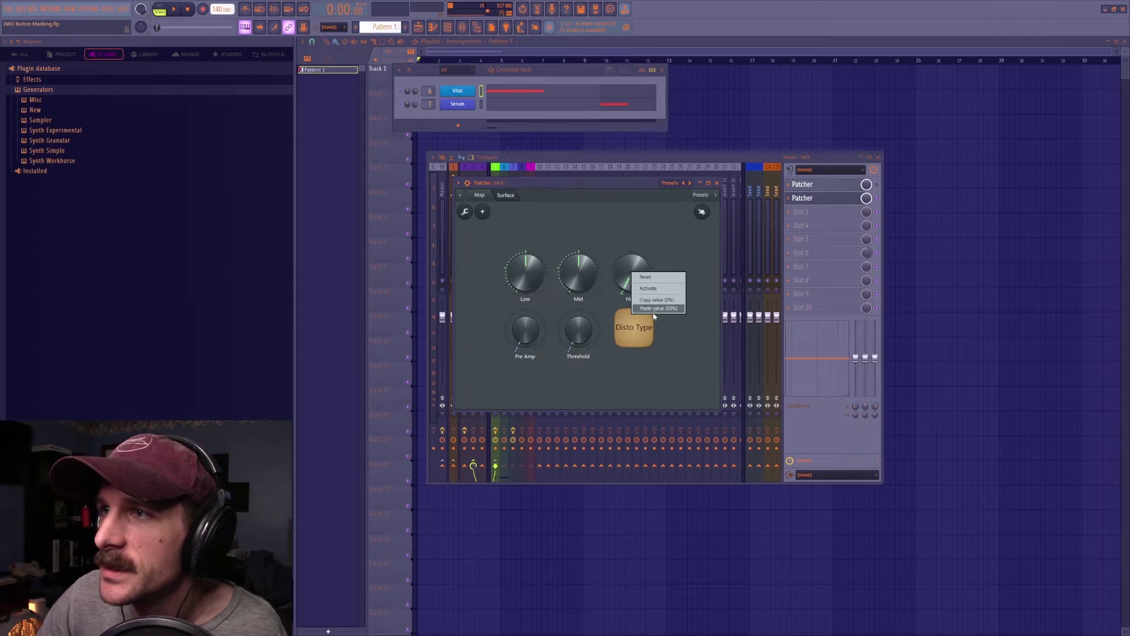
{"action": "left_click", "coordinate": [655, 317]}
{"action": "right_click", "coordinate": [528, 333]}
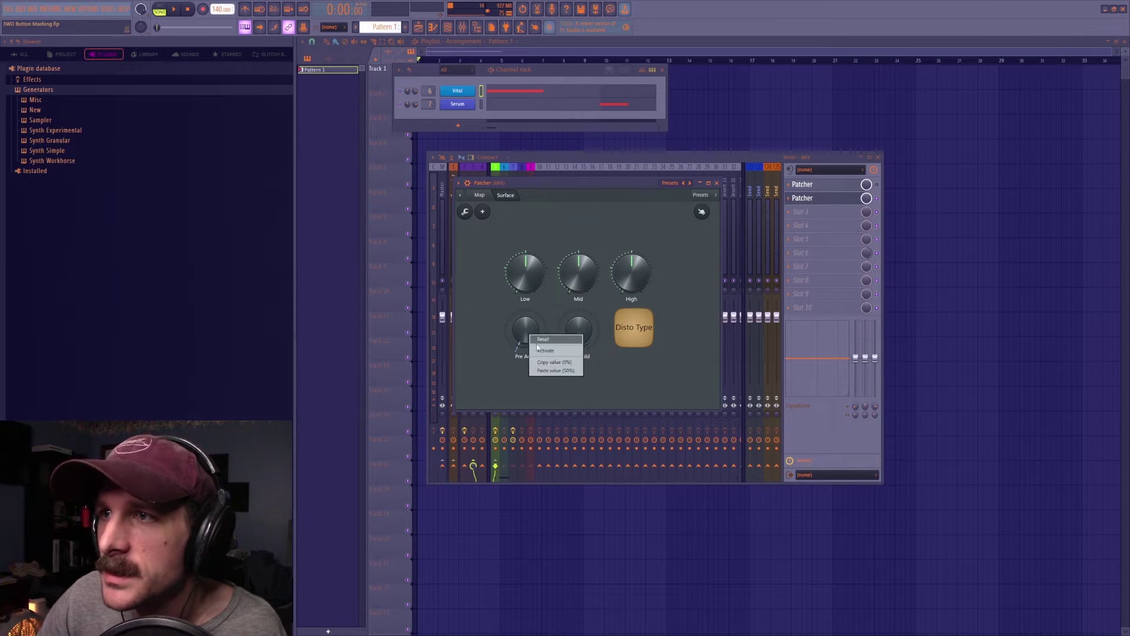
{"action": "left_click", "coordinate": [554, 371]}
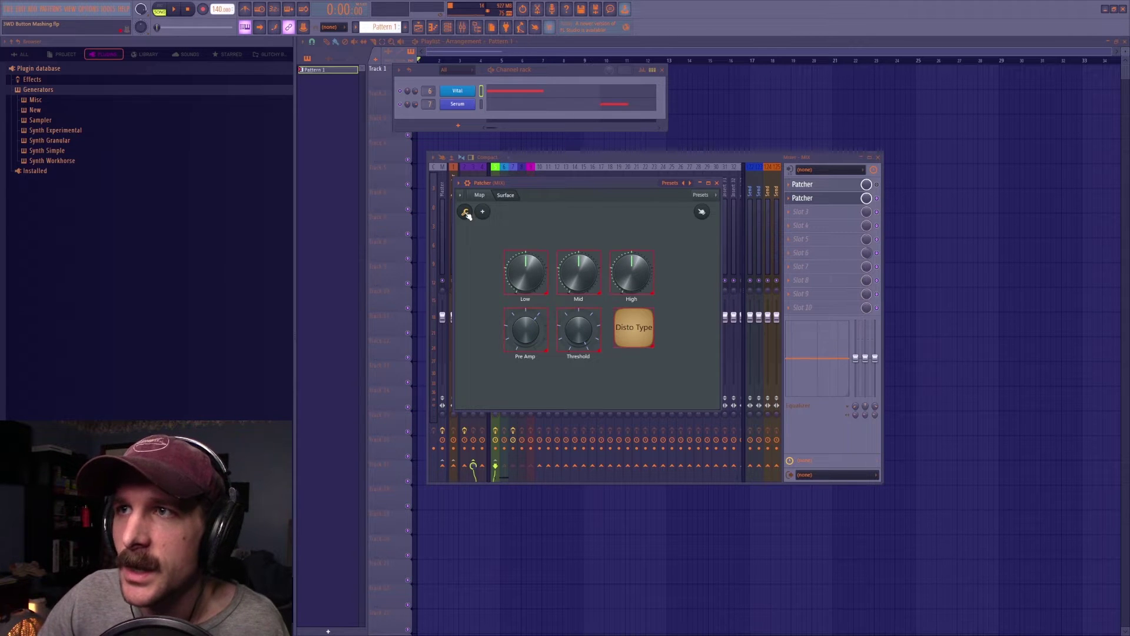
Set the current positions of the Low, Mid, High, Pre Amp and Threshold knobs as their default values in edit mode.
{"action": "right_click", "coordinate": [533, 281]}
{"action": "key", "text": "Escape"}
{"action": "right_click", "coordinate": [575, 276]}
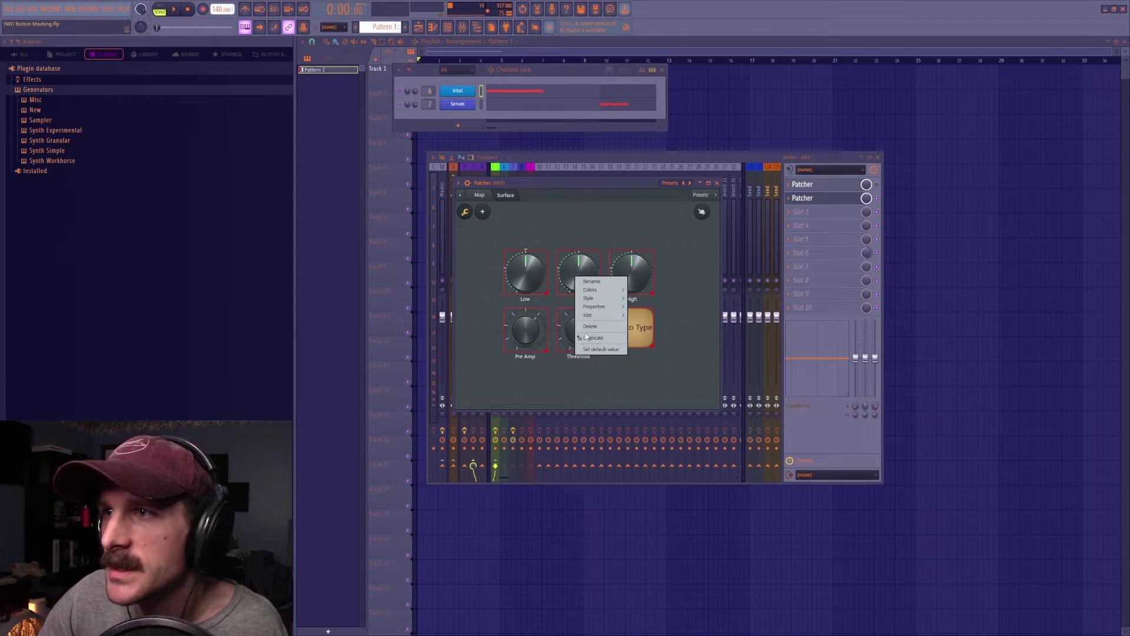
{"action": "left_click", "coordinate": [589, 349]}
{"action": "right_click", "coordinate": [627, 270]}
{"action": "left_click", "coordinate": [643, 343]}
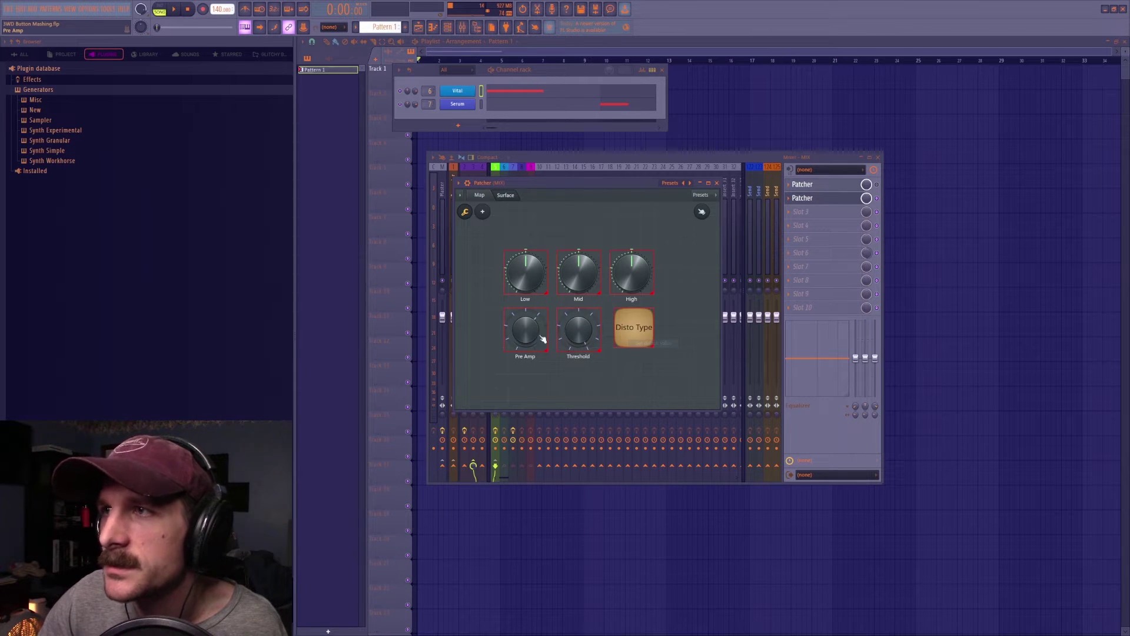
{"action": "right_click", "coordinate": [520, 331]}
{"action": "key", "text": "Escape"}
{"action": "right_click", "coordinate": [578, 330]}
{"action": "key", "text": "Escape"}
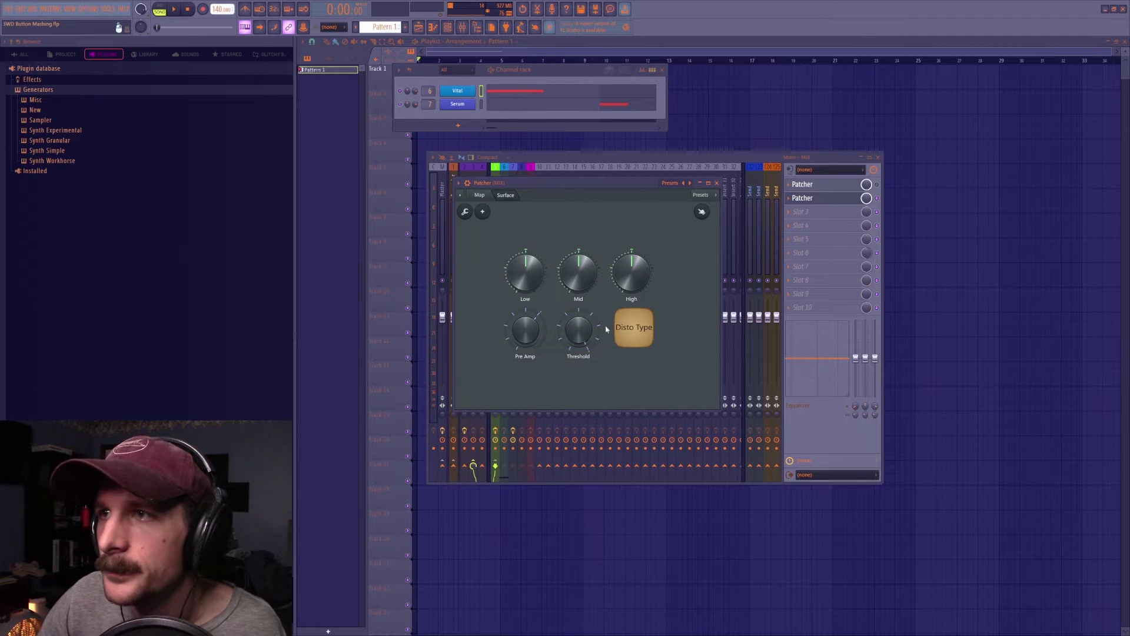
Reset the Low knob repeatedly to test its default value, and try out the Disto Type button.
{"action": "right_click", "coordinate": [528, 280]}
{"action": "left_click", "coordinate": [536, 284]}
{"action": "right_click", "coordinate": [531, 278]}
{"action": "left_click", "coordinate": [535, 282]}
{"action": "right_click", "coordinate": [530, 286]}
{"action": "left_click", "coordinate": [535, 291]}
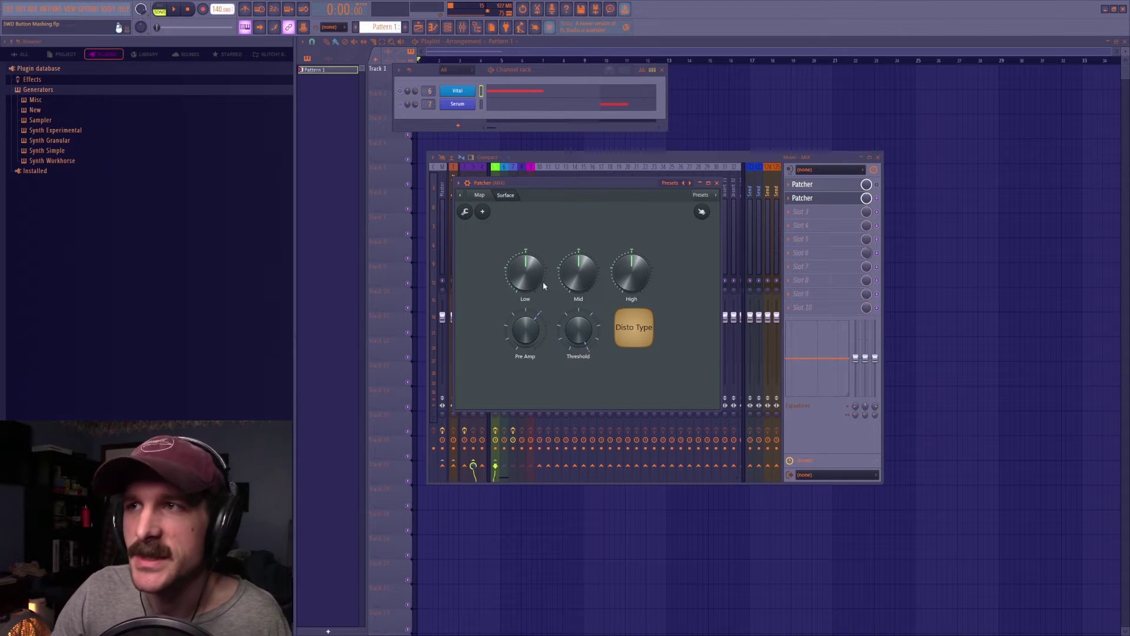
{"action": "left_click", "coordinate": [643, 325]}
{"action": "left_click", "coordinate": [651, 331]}
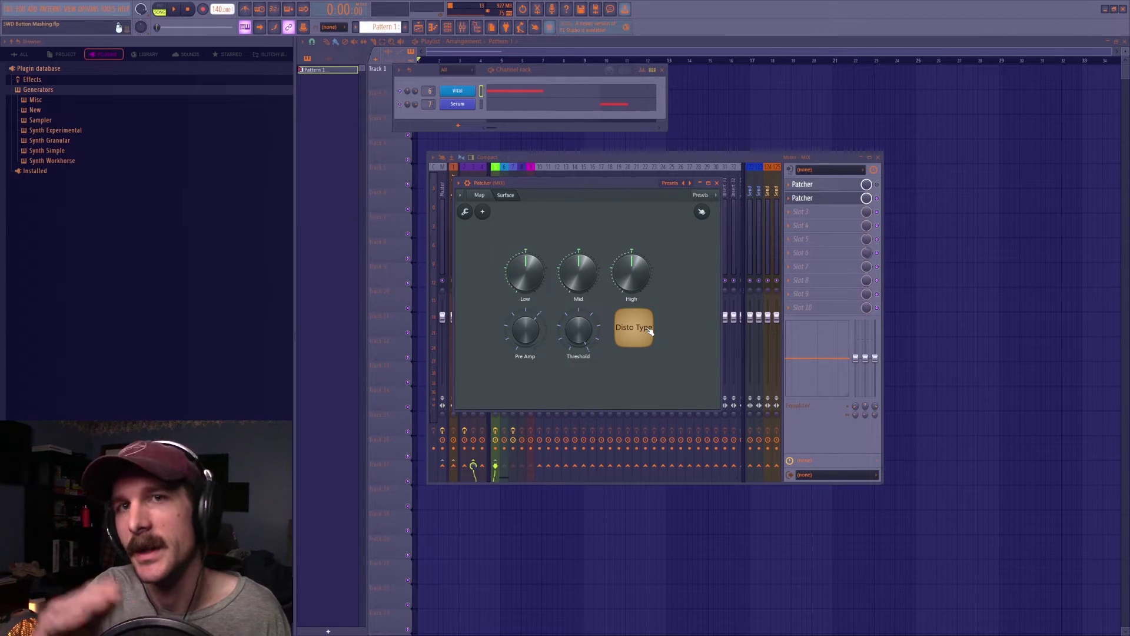
Turn down the Low knob on the Surface and open the second OTT from the map to check its bands.
{"action": "left_click_drag", "start_coordinate": [526, 268], "coordinate": [526, 274]}
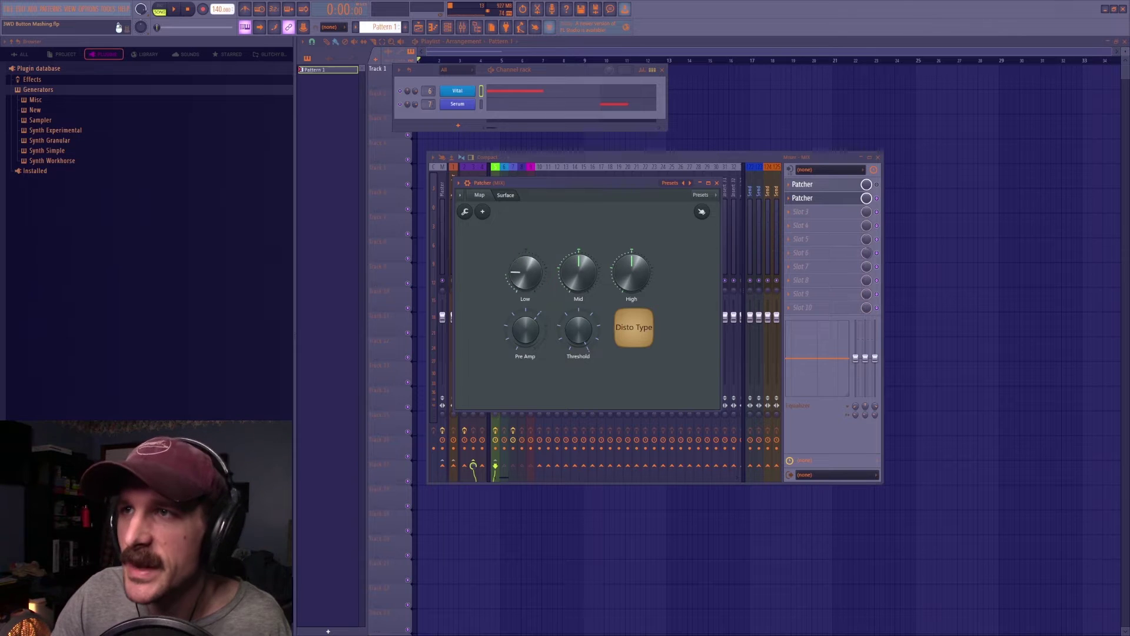
{"action": "left_click", "coordinate": [481, 195]}
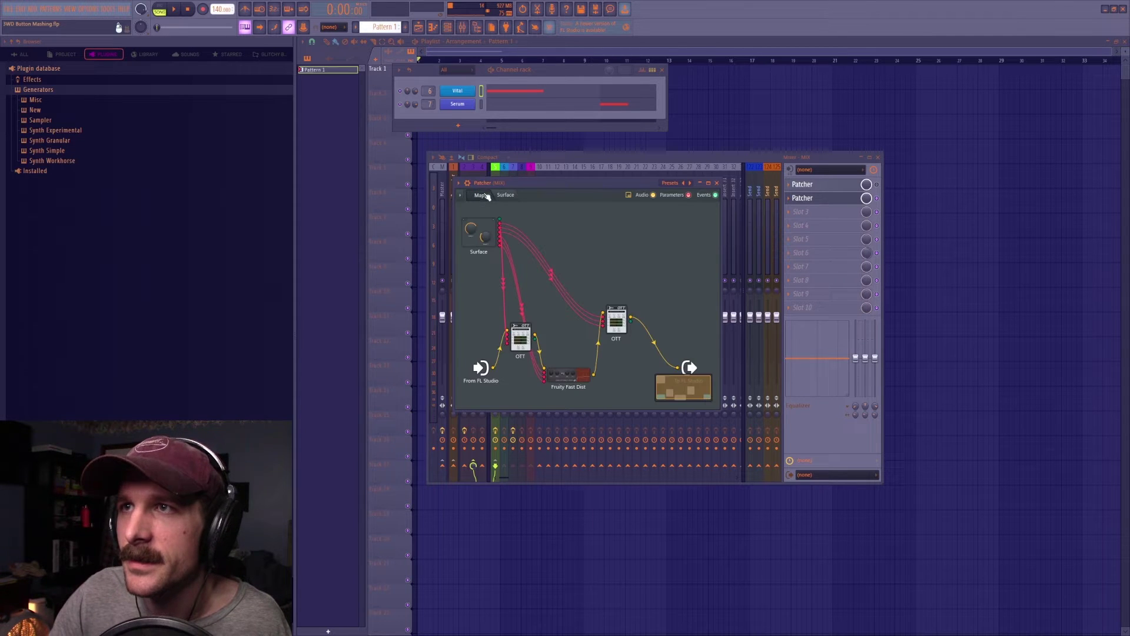
{"action": "left_click", "coordinate": [617, 324]}
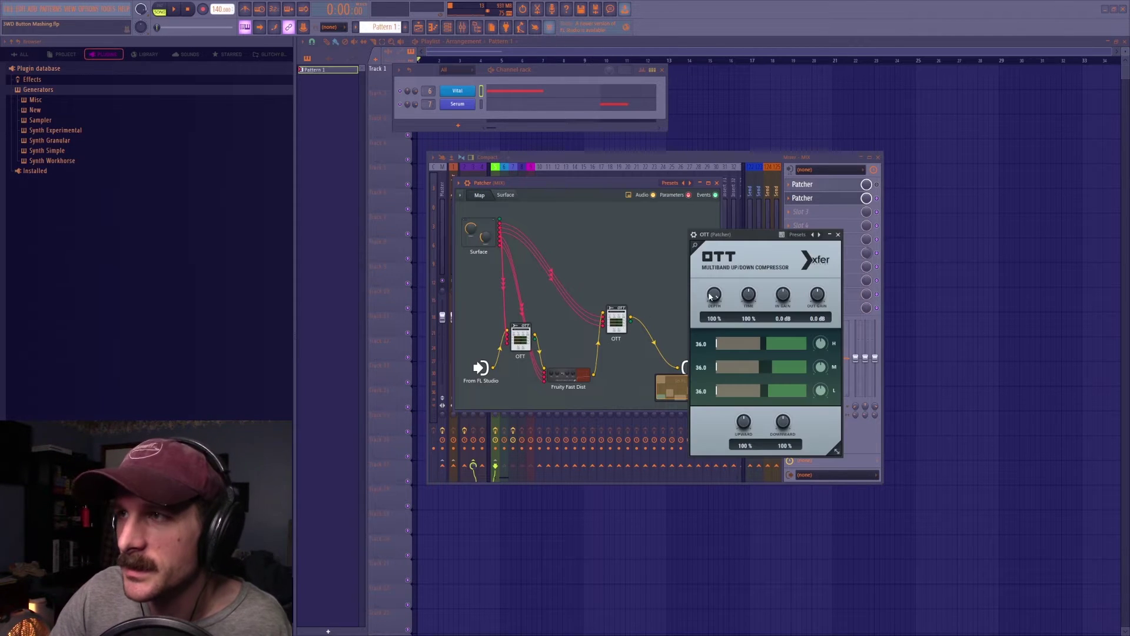
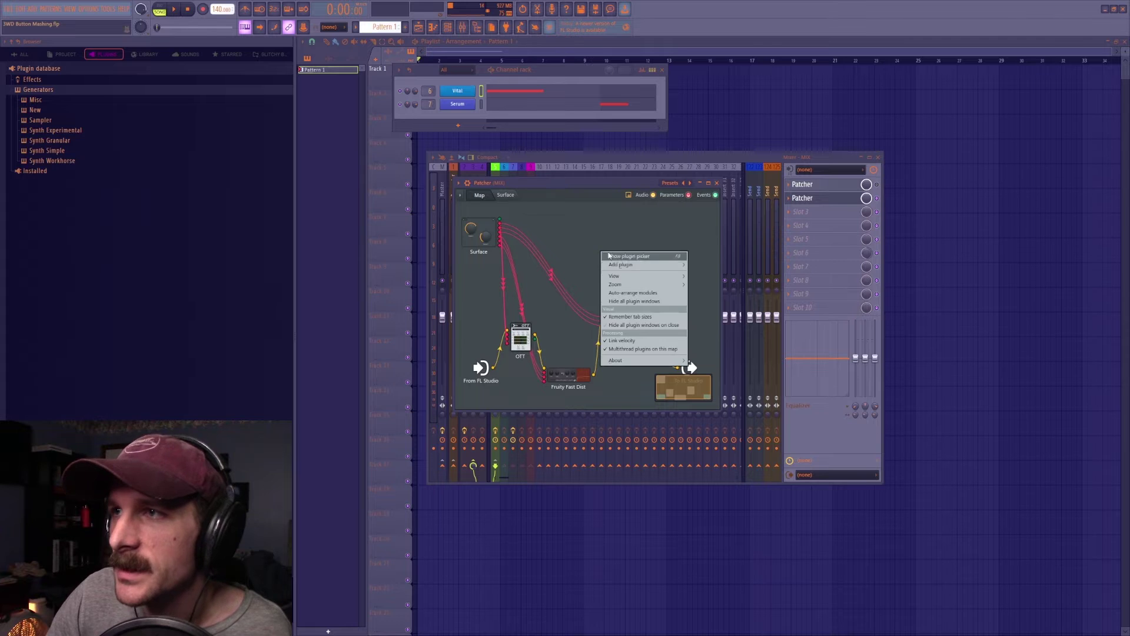
Browse the available plugins and the Effects categories in the plugin database, including the Patcher category.
{"action": "mouse_move", "coordinate": [625, 264]}
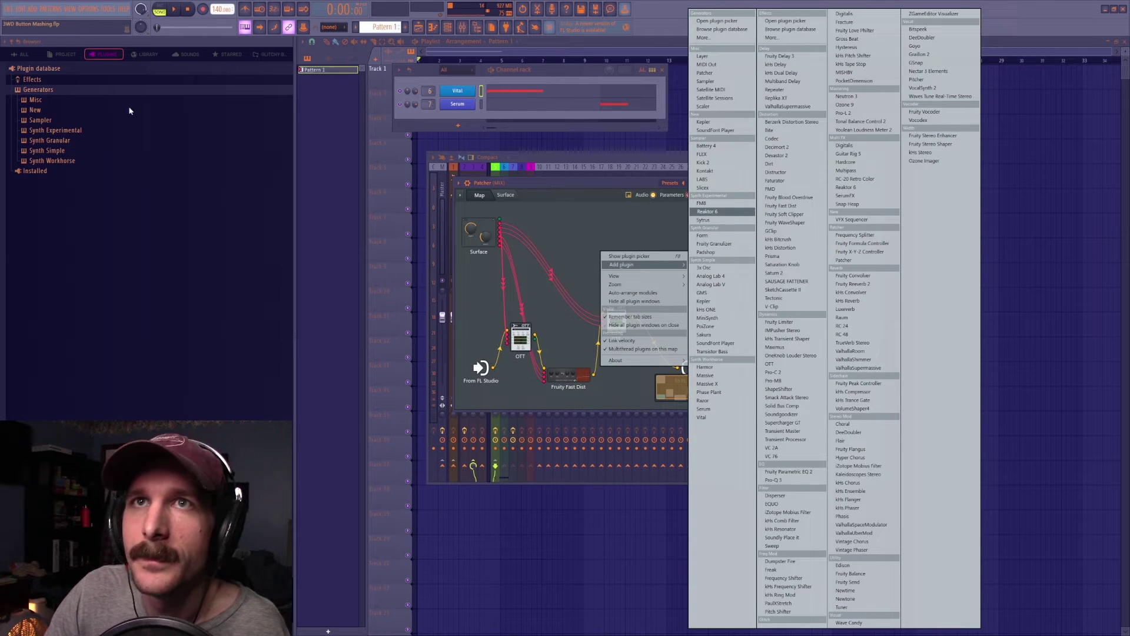
{"action": "left_click", "coordinate": [63, 87]}
{"action": "left_click", "coordinate": [33, 79]}
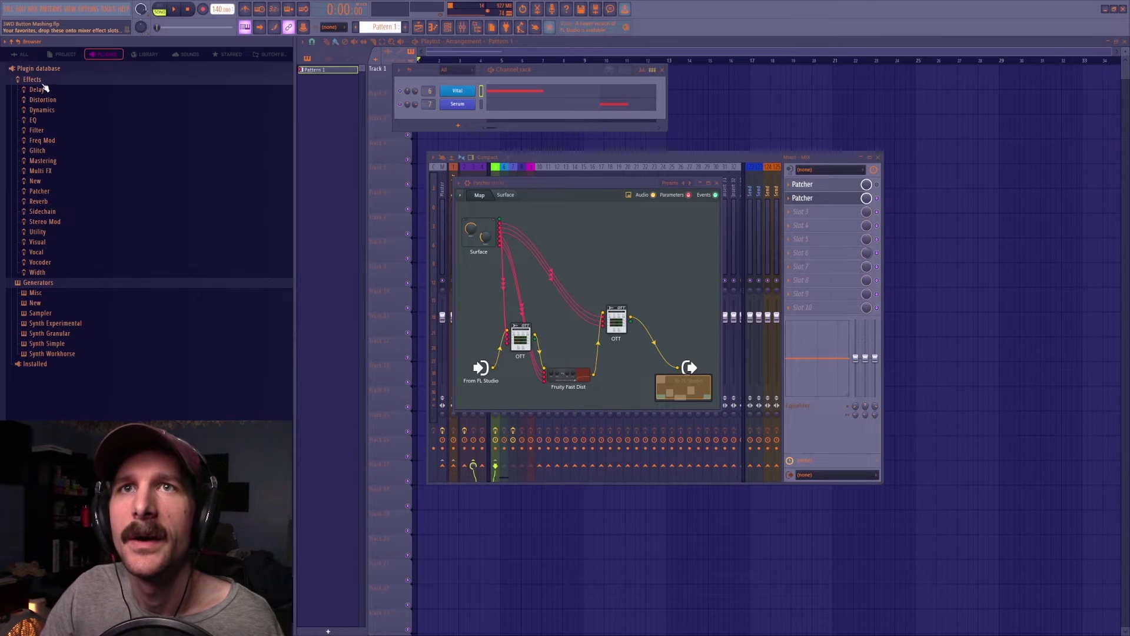
{"action": "right_click", "coordinate": [40, 80]}
{"action": "left_click", "coordinate": [27, 79]}
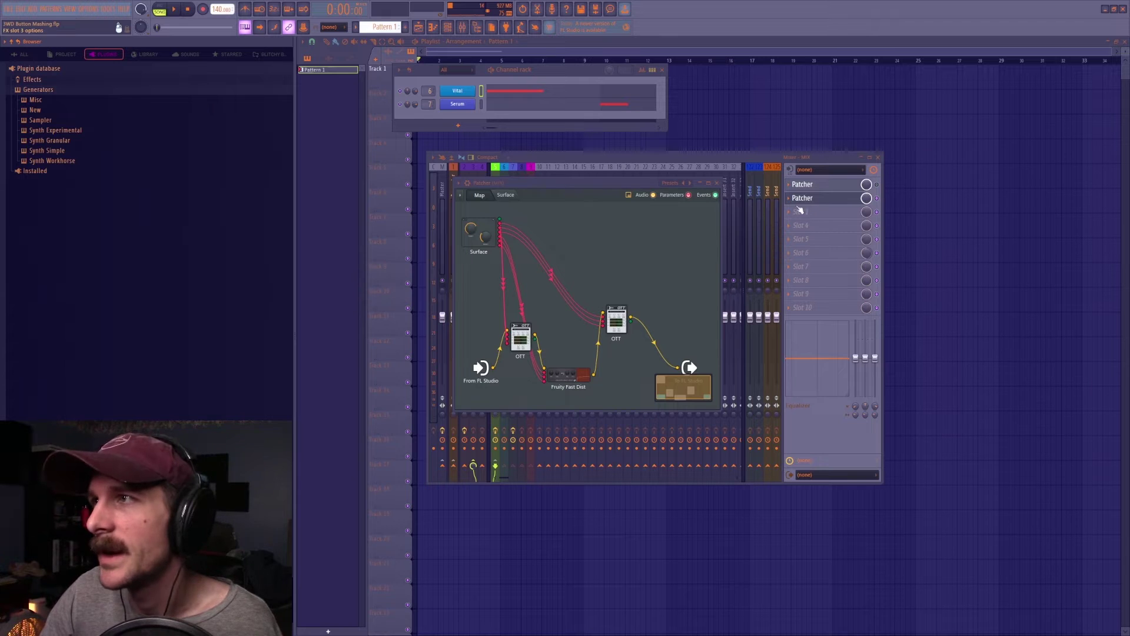
{"action": "left_click", "coordinate": [33, 79]}
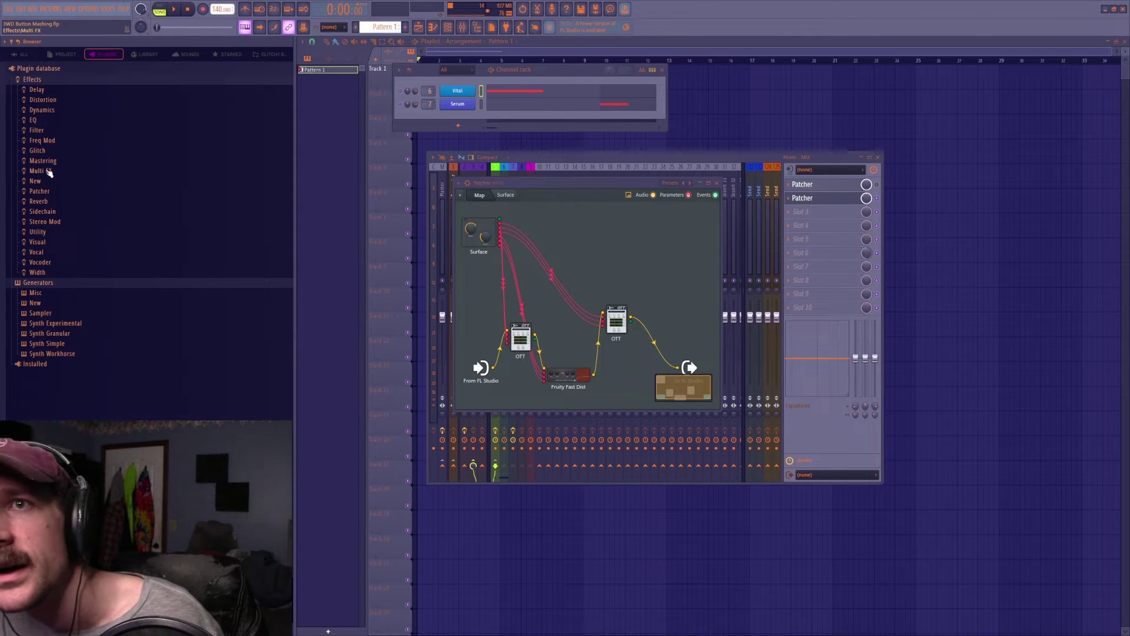
{"action": "left_click", "coordinate": [39, 190]}
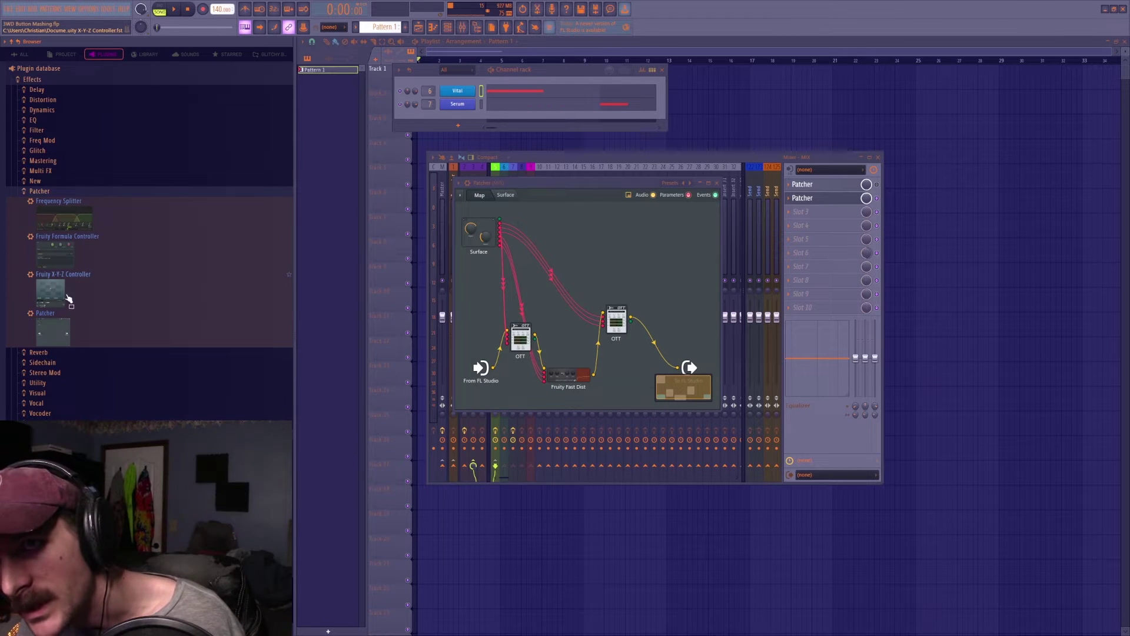
{"action": "left_click", "coordinate": [40, 191]}
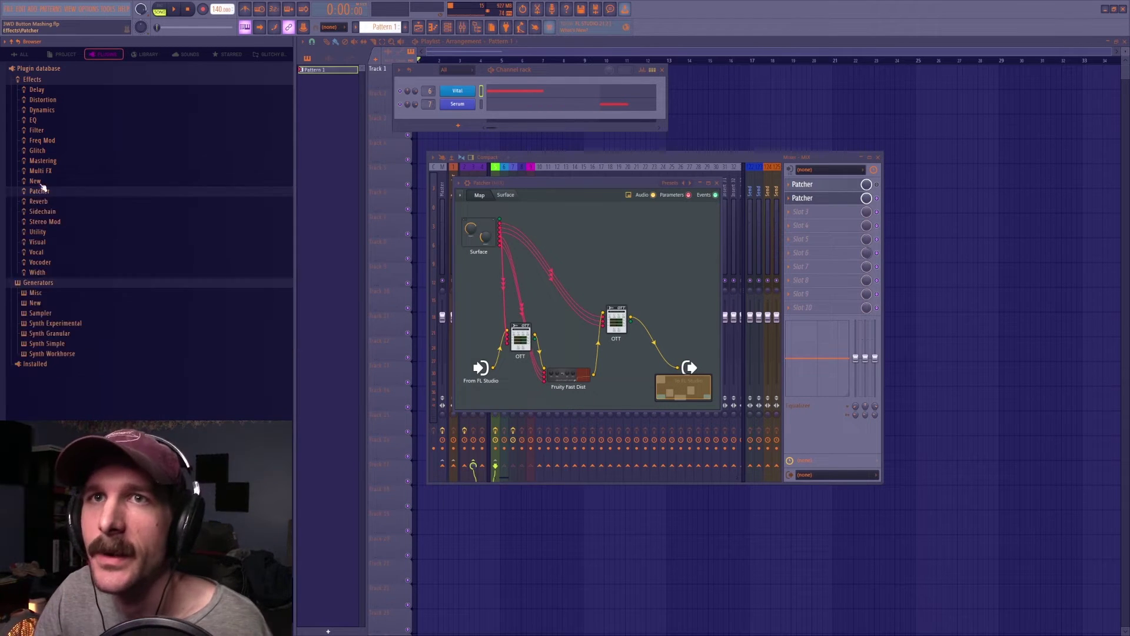
{"action": "left_click", "coordinate": [40, 81]}
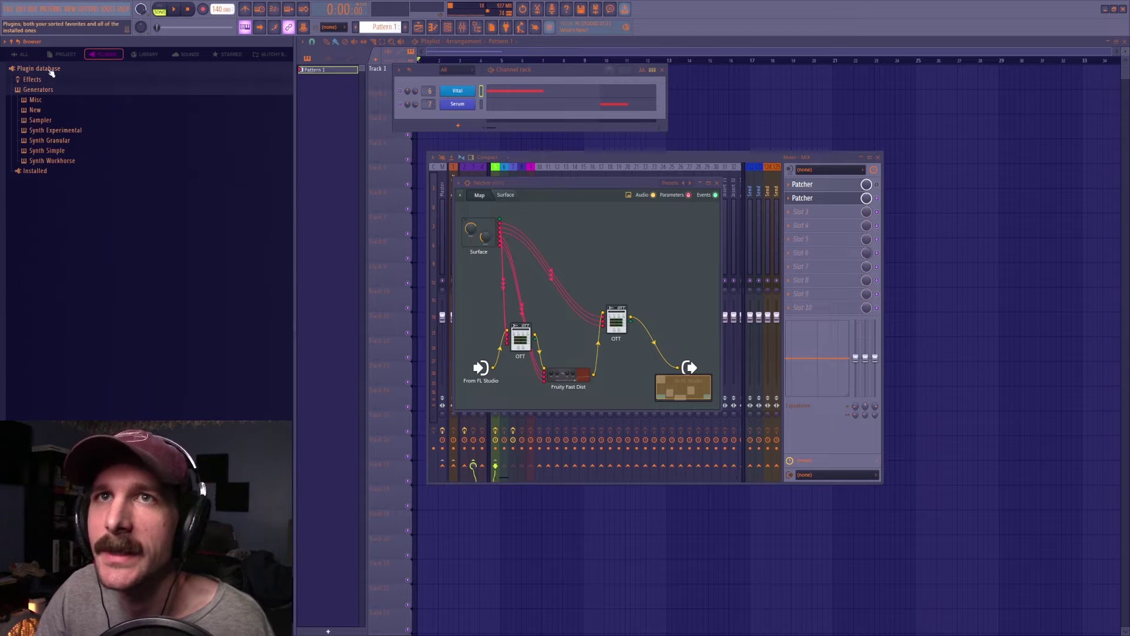
Add a Frequency Splitter and a Fruity Reeverb 2 side by side above the second OTT in the map.
{"action": "right_click", "coordinate": [596, 227]}
{"action": "mouse_move", "coordinate": [615, 243]}
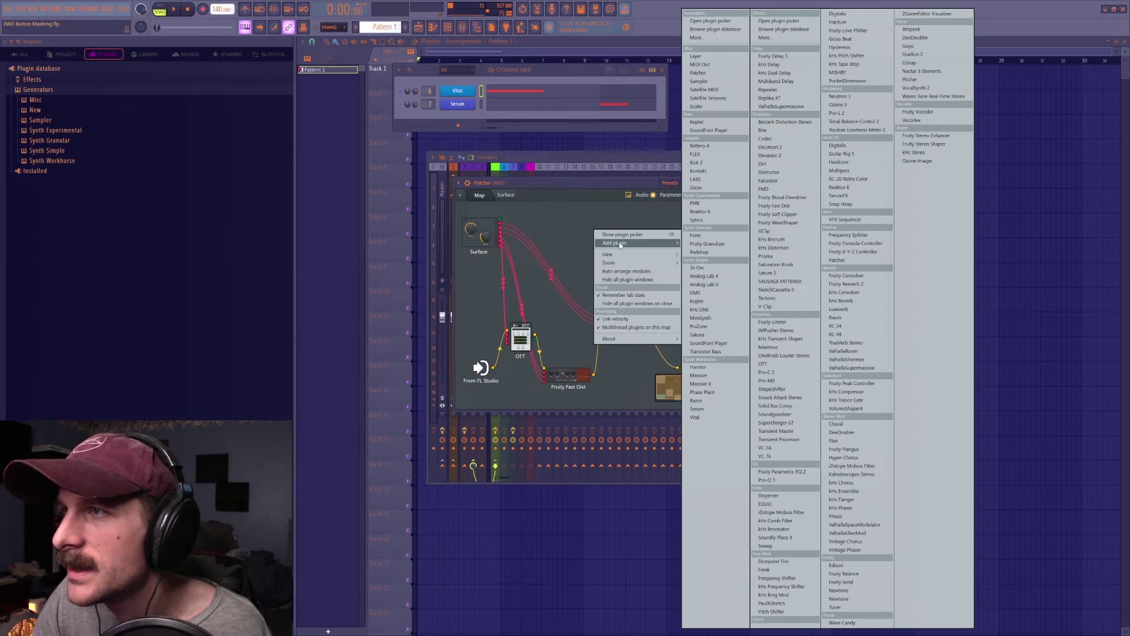
{"action": "left_click", "coordinate": [857, 235]}
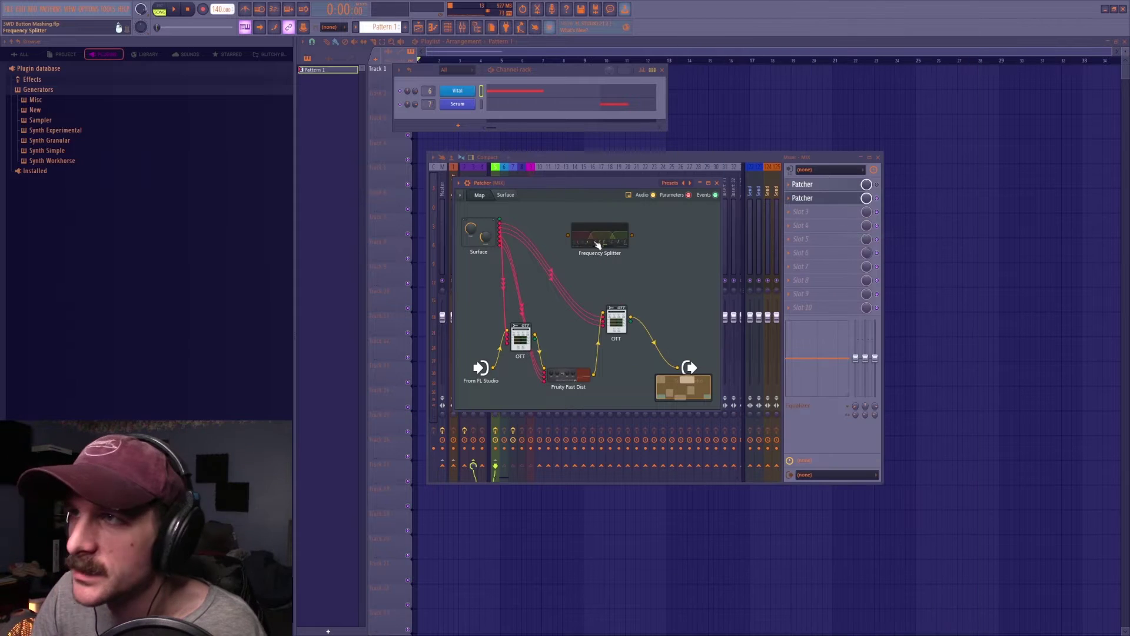
{"action": "right_click", "coordinate": [670, 242]}
{"action": "mouse_move", "coordinate": [685, 253]}
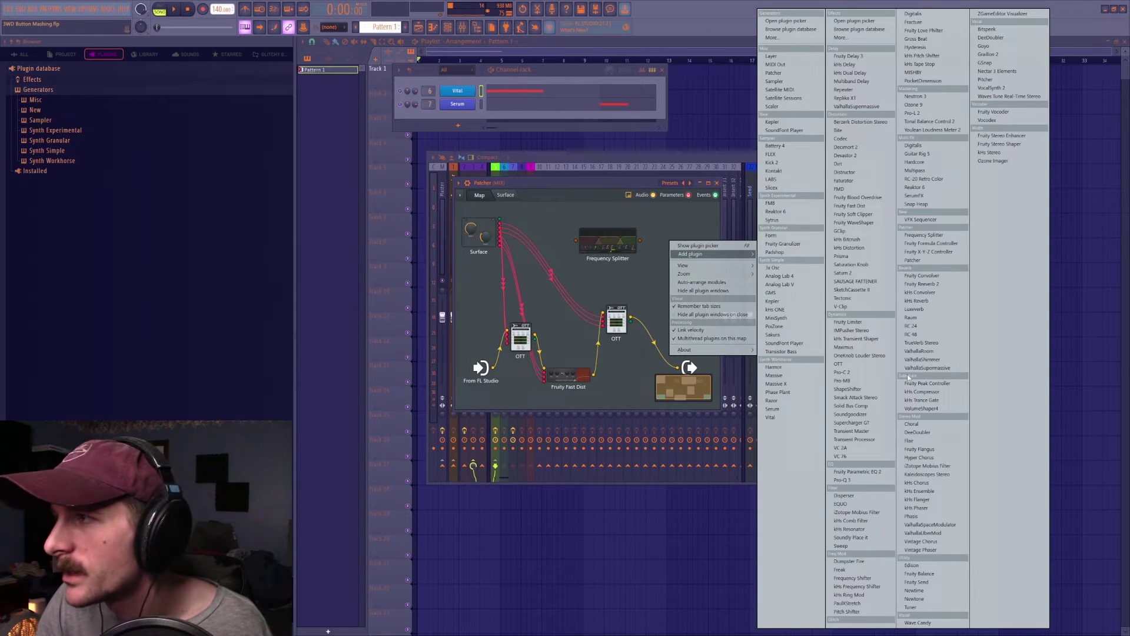
{"action": "left_click", "coordinate": [922, 284]}
Connect the first OTT's audio output to the Frequency Splitter's input.
{"action": "left_click_drag", "start_coordinate": [500, 369], "coordinate": [503, 396]}
{"action": "left_click_drag", "start_coordinate": [536, 335], "coordinate": [536, 334]}
{"action": "left_click_drag", "start_coordinate": [565, 241], "coordinate": [565, 240]}
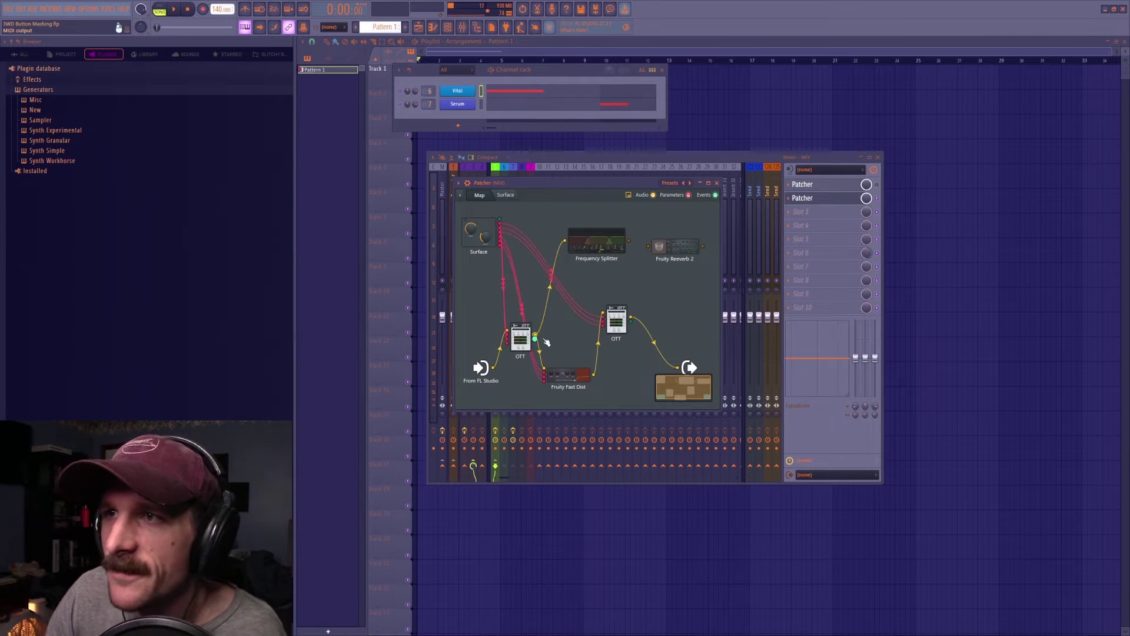
Activate the Send 1 audio output on the Frequency Splitter and remove the audio link from the first OTT to Fruity Fast Dist.
{"action": "right_click", "coordinate": [605, 243]}
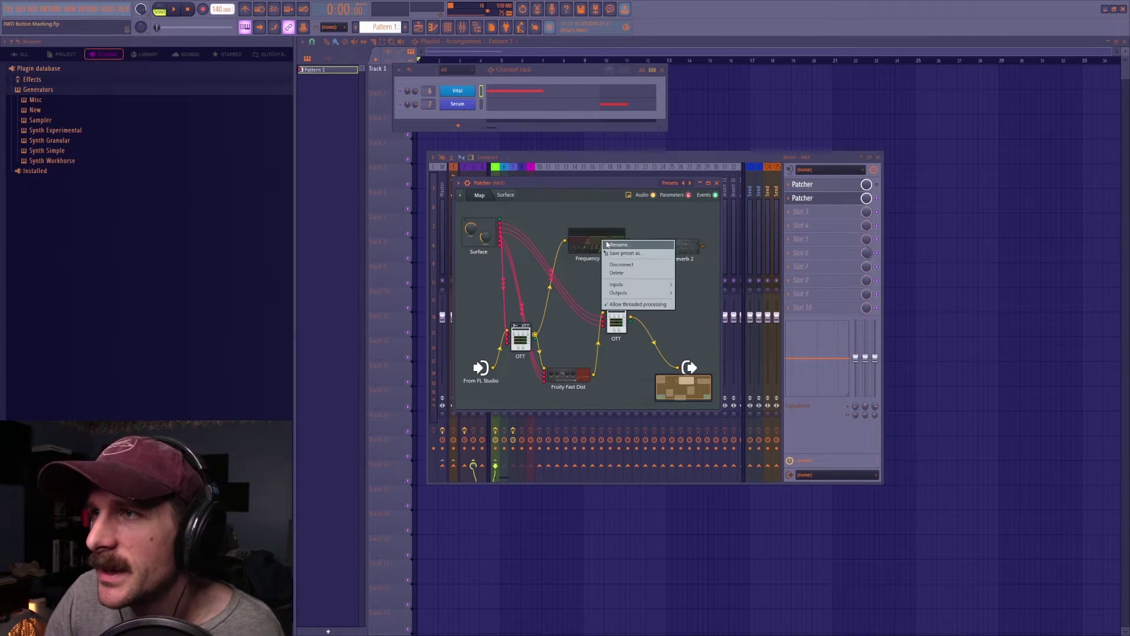
{"action": "mouse_move", "coordinate": [639, 293]}
{"action": "mouse_move", "coordinate": [698, 293]}
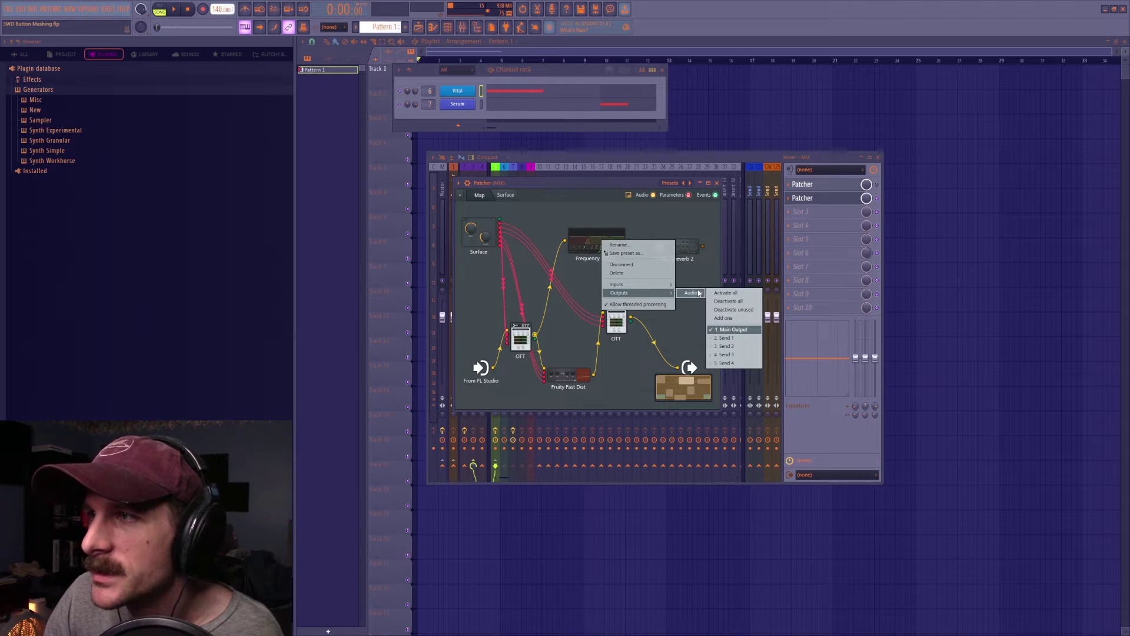
{"action": "left_click", "coordinate": [726, 341]}
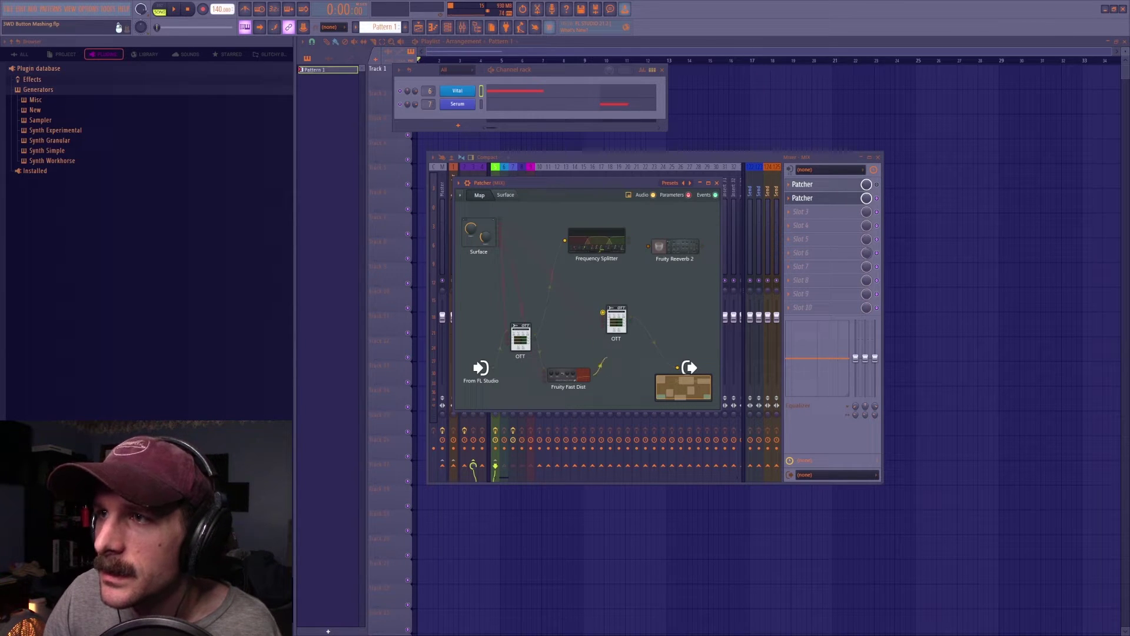
{"action": "left_click_drag", "start_coordinate": [547, 370], "coordinate": [562, 348]}
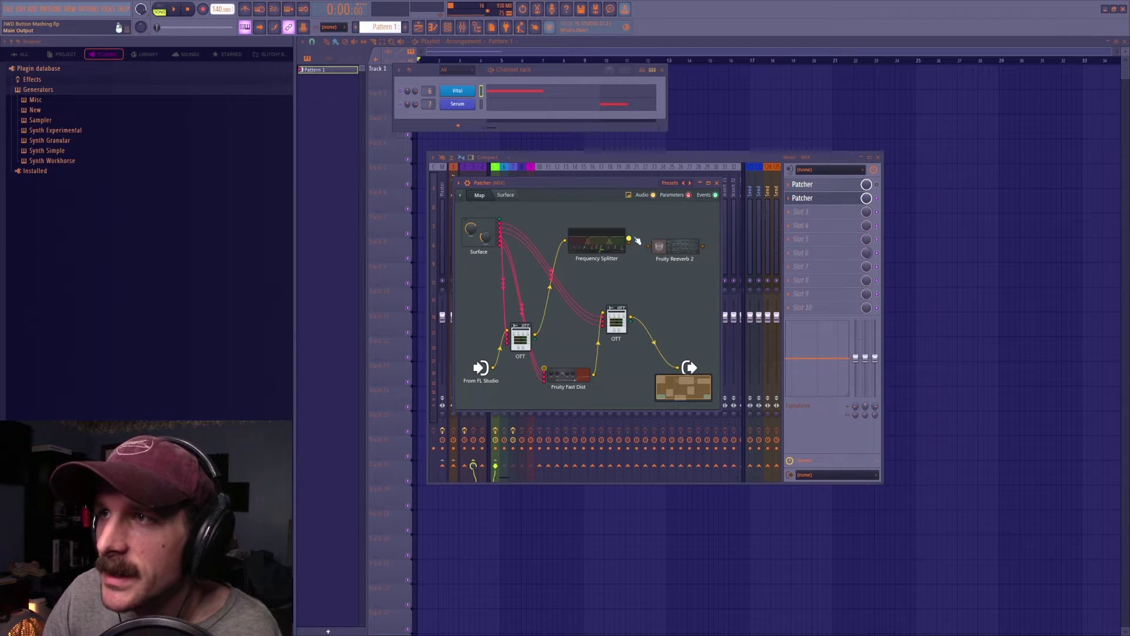
Connect the Frequency Splitter's audio outputs to Fruity Fast Dist and Fruity Reeverb 2.
{"action": "left_click_drag", "start_coordinate": [629, 239], "coordinate": [544, 369]}
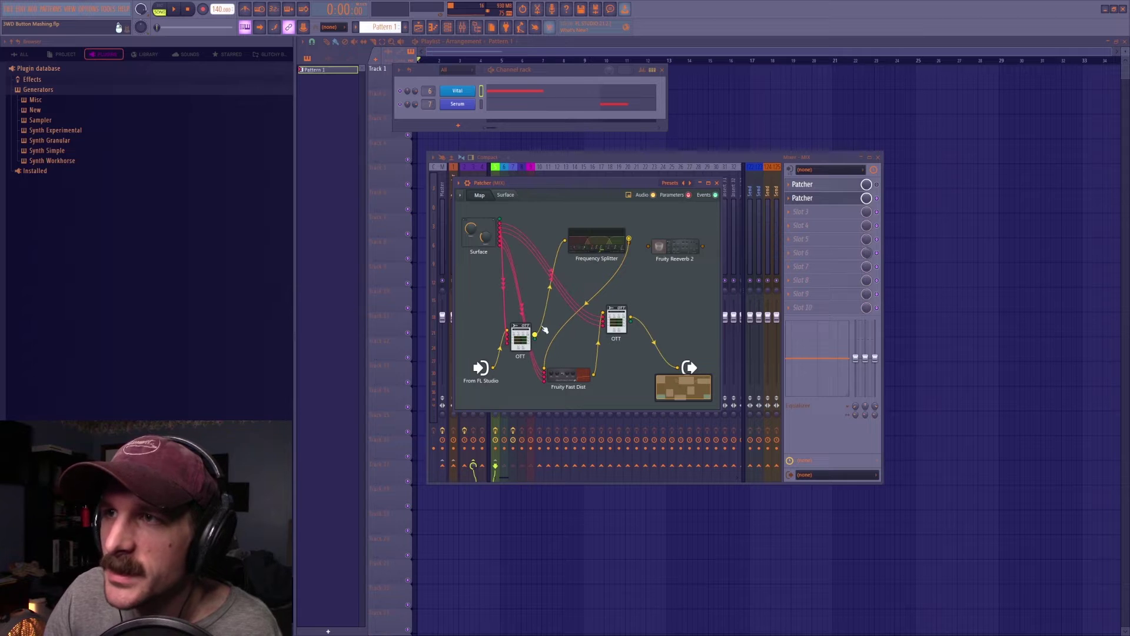
{"action": "right_click", "coordinate": [630, 238]}
{"action": "left_click", "coordinate": [597, 242]}
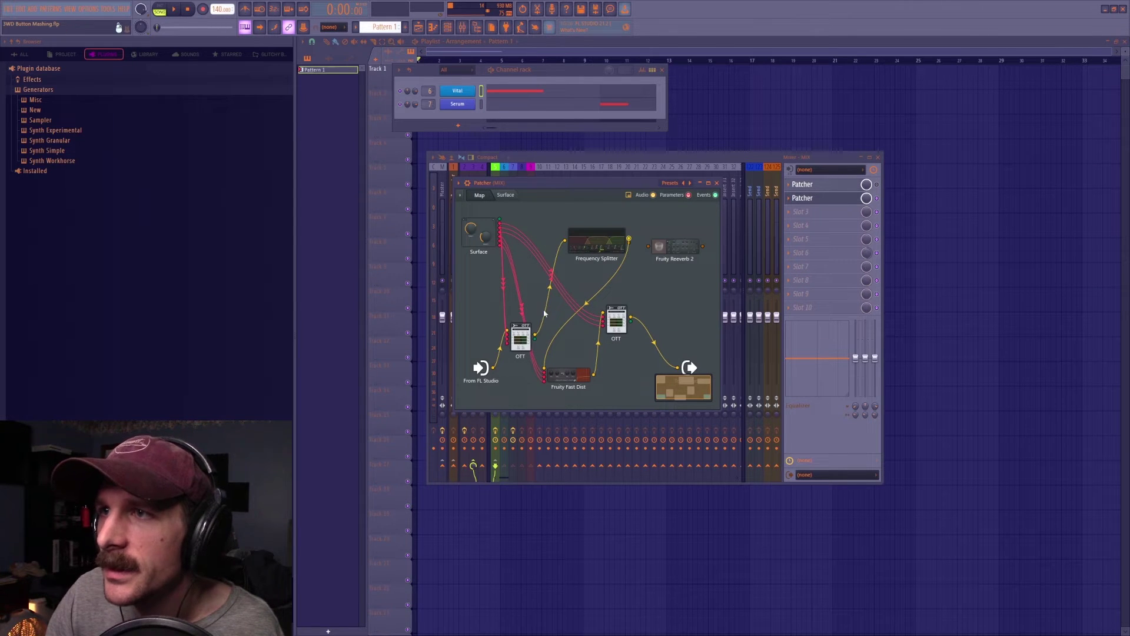
{"action": "left_click_drag", "start_coordinate": [623, 241], "coordinate": [681, 245]}
{"action": "right_click", "coordinate": [607, 246]}
{"action": "left_click", "coordinate": [605, 241]}
Raise the Frequency Splitter's mid/high crossover to near the top of the spectrum and route its mid band to Send 1.
{"action": "left_click", "coordinate": [594, 252]}
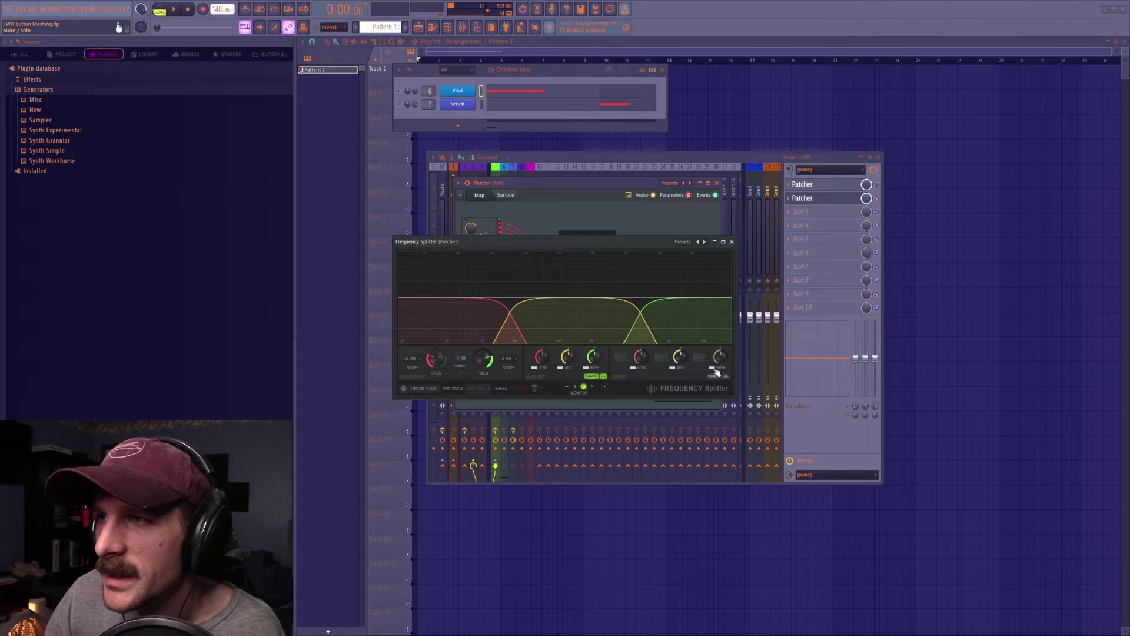
{"action": "left_click", "coordinate": [590, 370]}
{"action": "left_click_drag", "start_coordinate": [486, 365], "coordinate": [483, 362]}
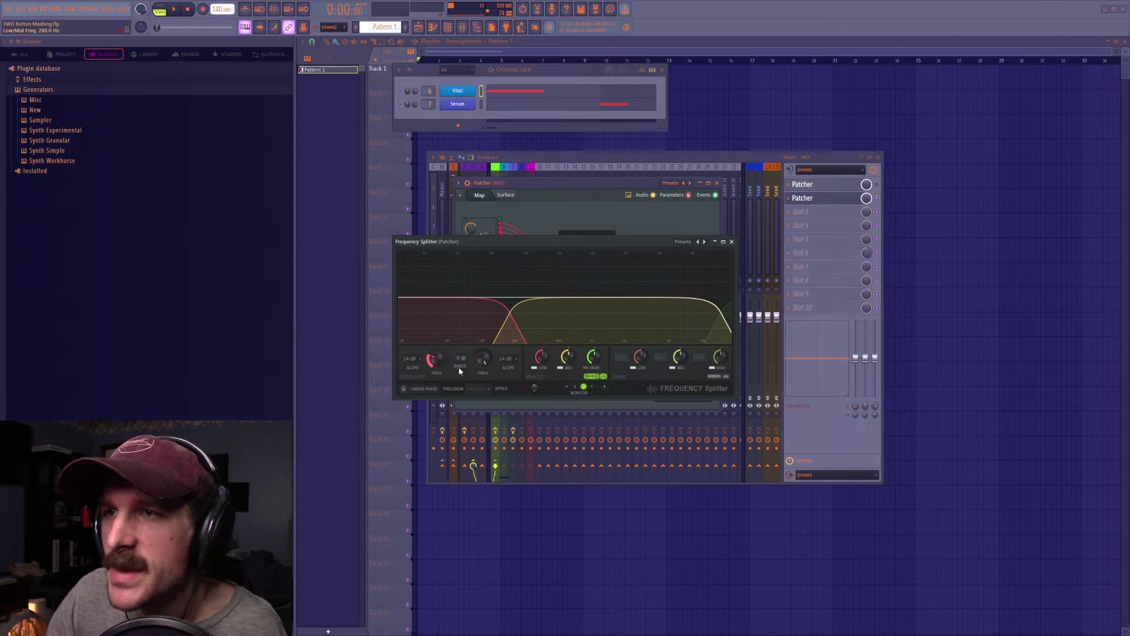
{"action": "left_click", "coordinate": [664, 355]}
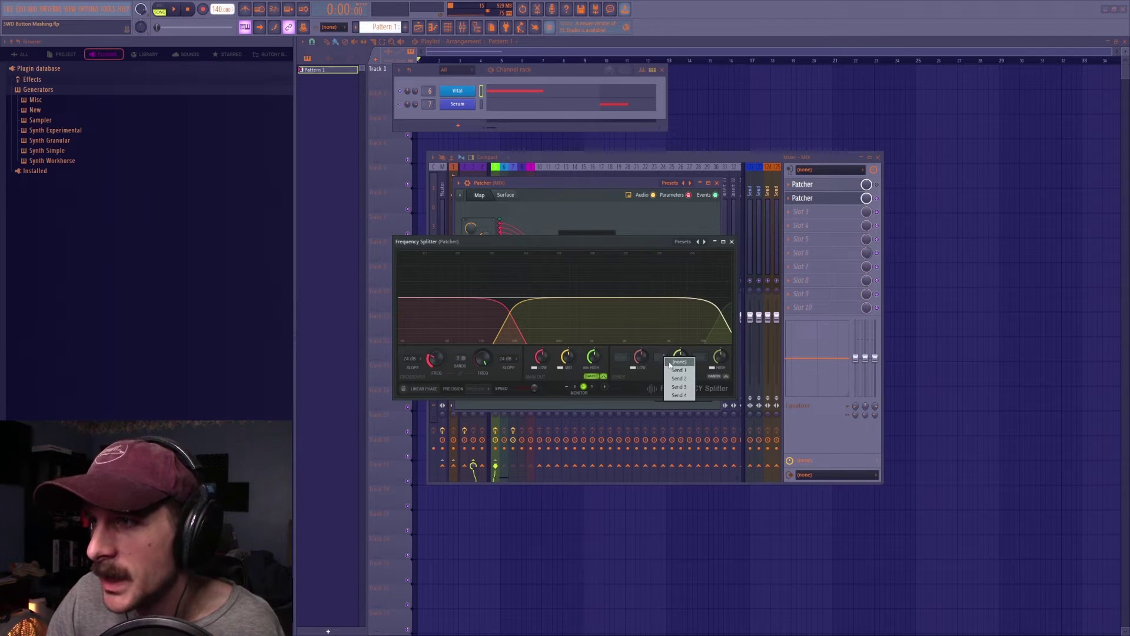
{"action": "left_click", "coordinate": [678, 370]}
{"action": "left_click", "coordinate": [732, 241]}
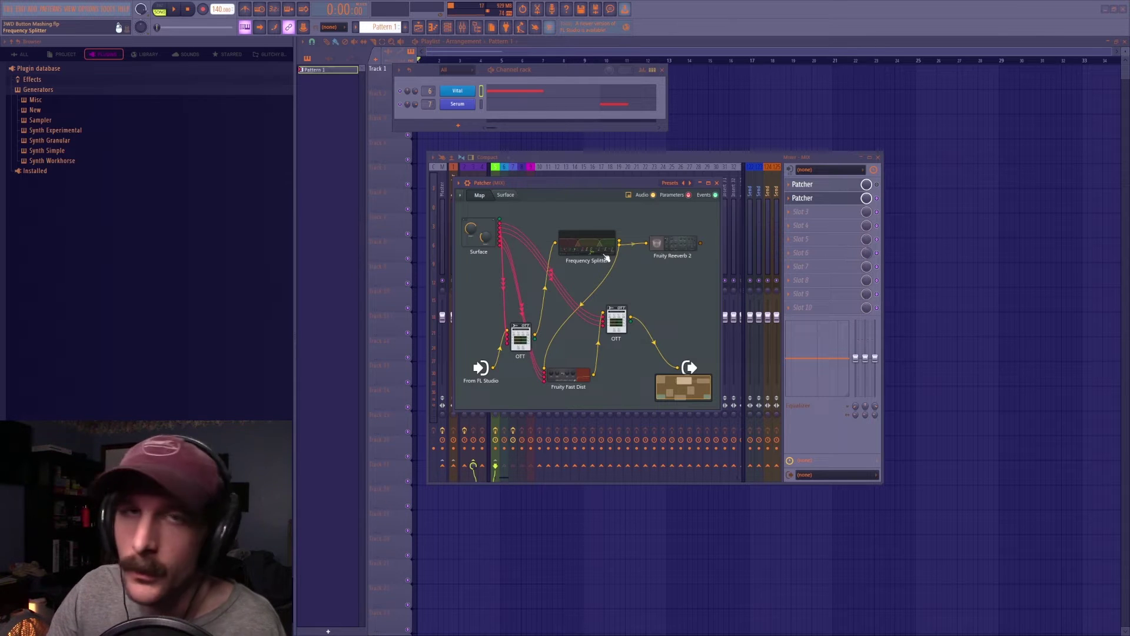
Connect Fruity Reeverb 2's output to the FL Studio output and turn down the second OTT's link to that output.
{"action": "left_click_drag", "start_coordinate": [675, 265], "coordinate": [658, 274]}
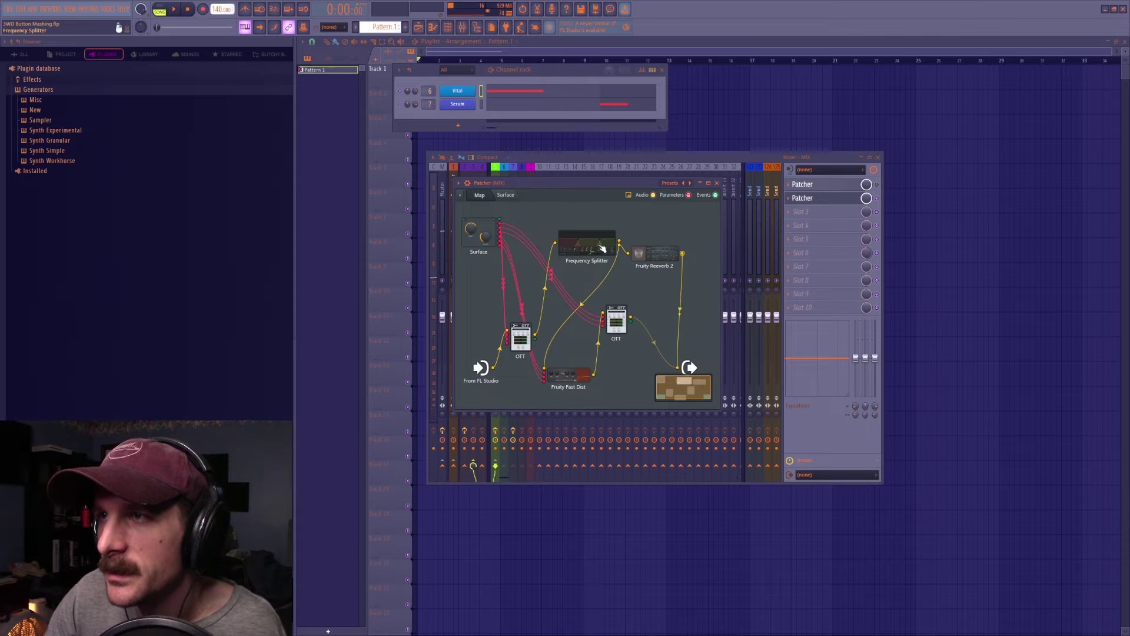
{"action": "left_click", "coordinate": [653, 344]}
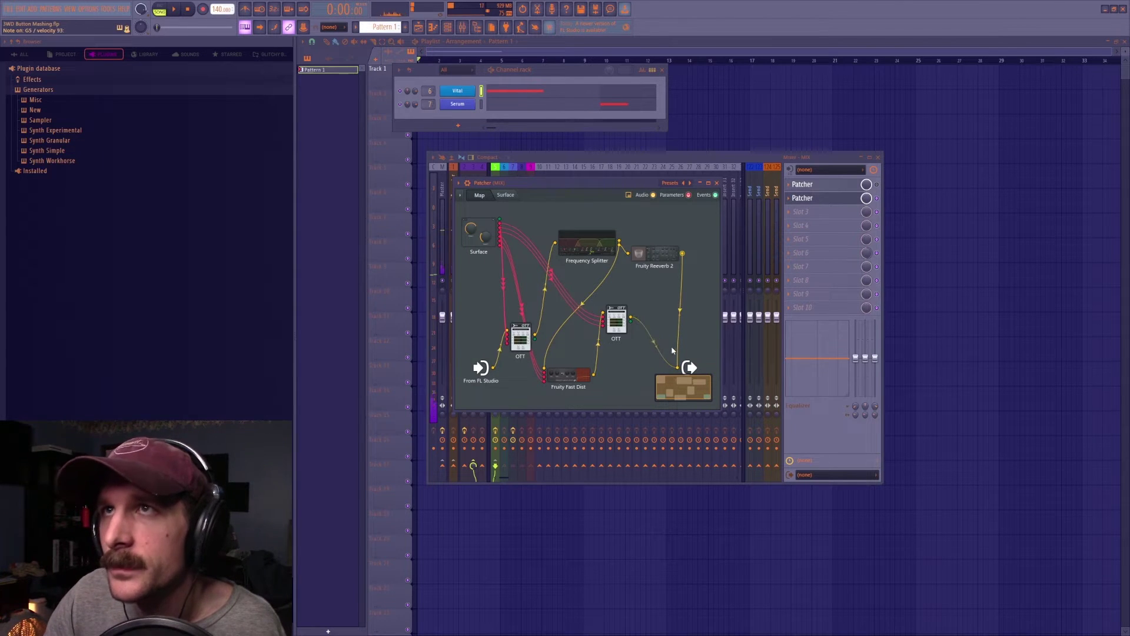
Examine the frequency content of the reverb signal in the enlarged spectrogram.
{"action": "left_click_drag", "start_coordinate": [271, 0], "coordinate": [271, 29]}
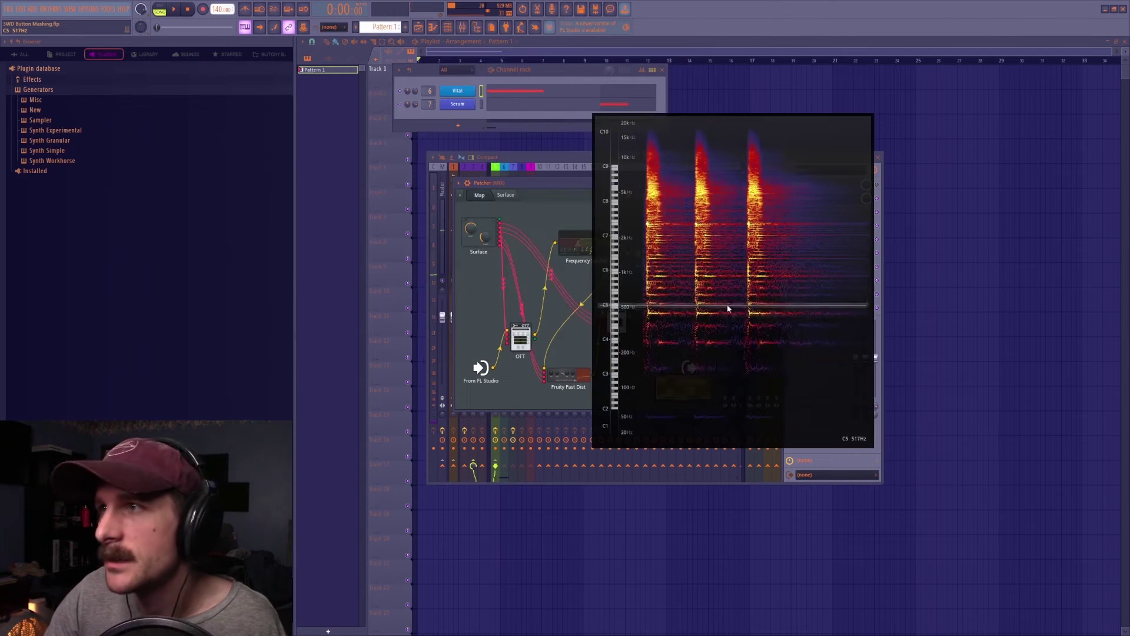
{"action": "left_click_drag", "start_coordinate": [745, 315], "coordinate": [740, 308]}
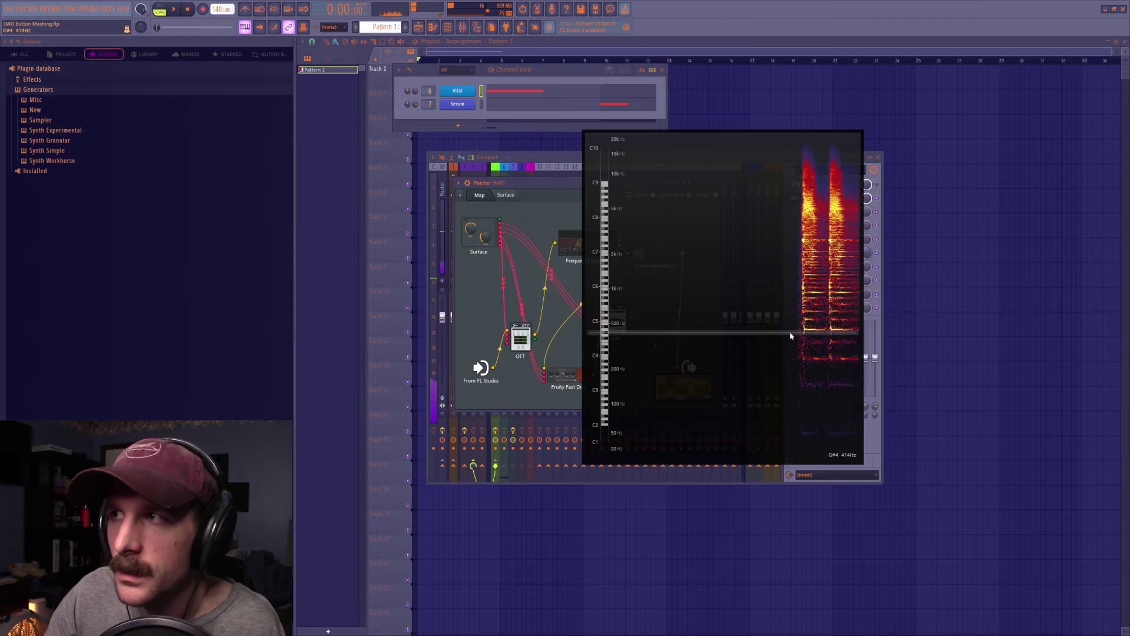
{"action": "left_click_drag", "start_coordinate": [790, 333], "coordinate": [260, 0]}
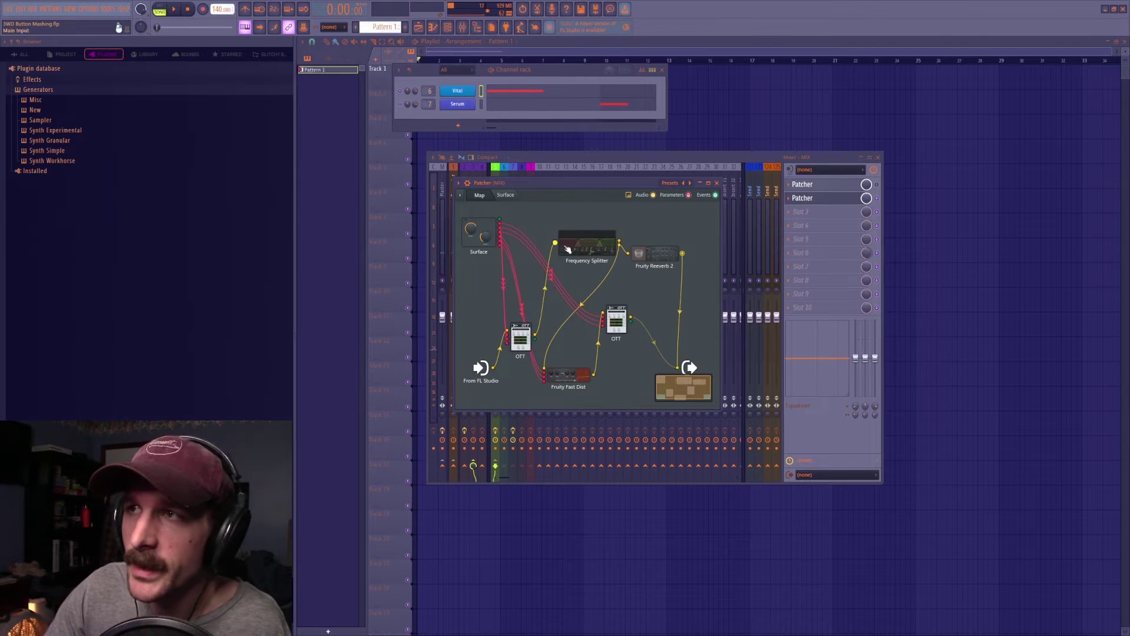
Add a Fruity Peak Controller below Fruity Reeverb 2 and reposition the surrounding modules to make room.
{"action": "mouse_move", "coordinate": [639, 266]}
{"action": "left_mouse_down"}
{"action": "mouse_move", "coordinate": [639, 234]}
{"action": "mouse_move", "coordinate": [650, 254]}
{"action": "left_mouse_up"}
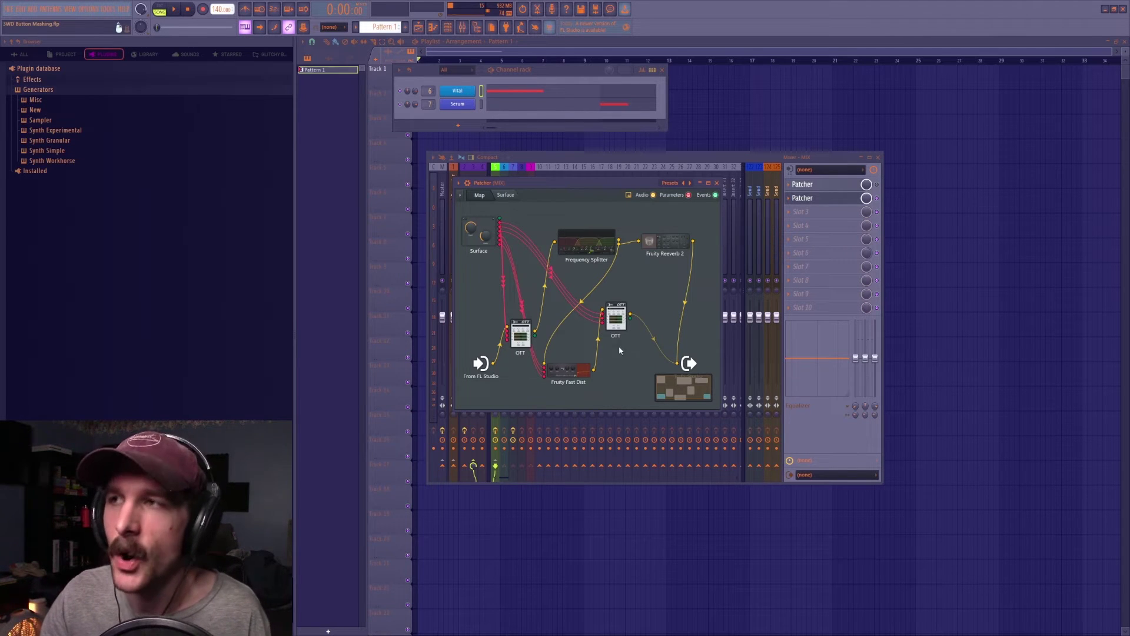
{"action": "right_click", "coordinate": [705, 302]}
{"action": "mouse_move", "coordinate": [731, 317]}
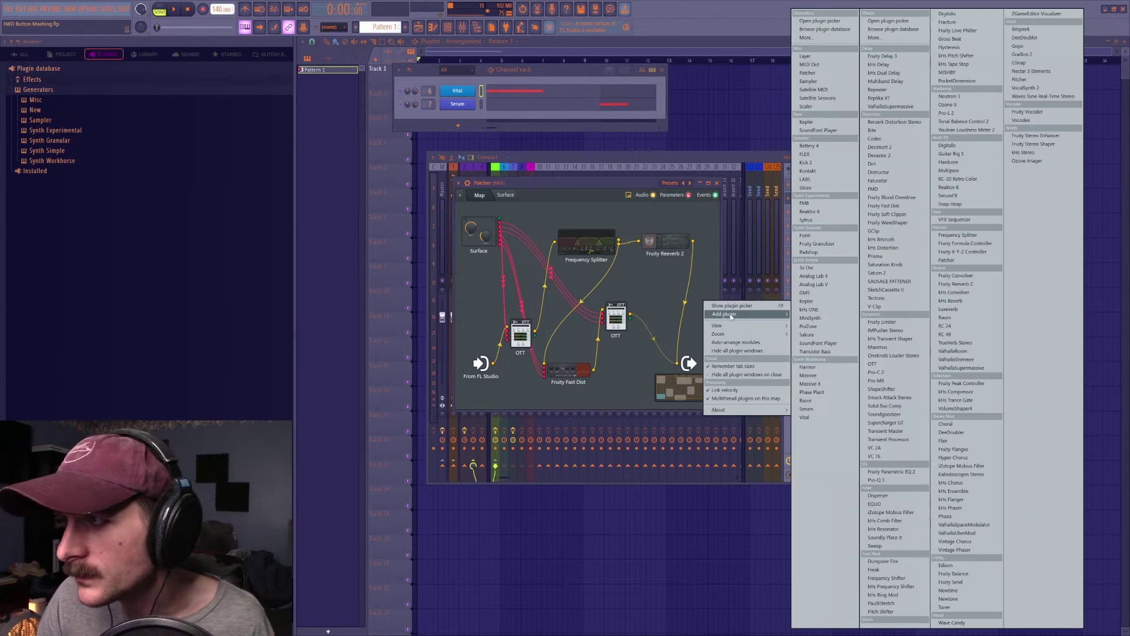
{"action": "left_click", "coordinate": [959, 386]}
{"action": "left_click_drag", "start_coordinate": [709, 312], "coordinate": [672, 272]}
{"action": "left_click_drag", "start_coordinate": [592, 242], "coordinate": [592, 223]}
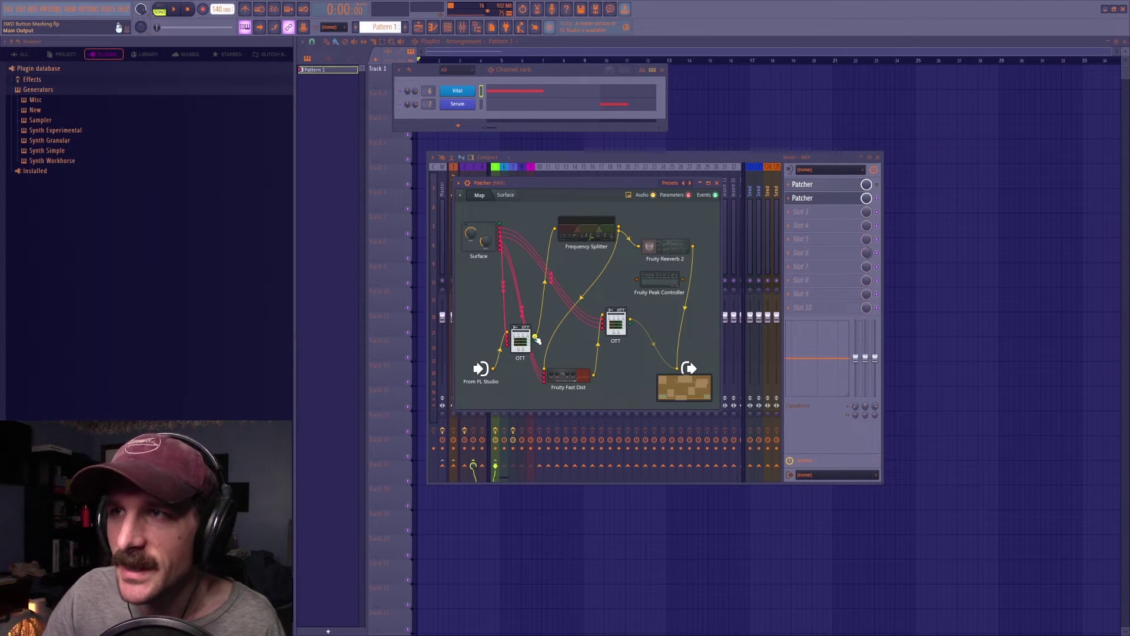
Connect the Frequency Splitter's audio output to Fruity Peak Controller and activate the controller's Peak output.
{"action": "left_click_drag", "start_coordinate": [619, 228], "coordinate": [637, 280]}
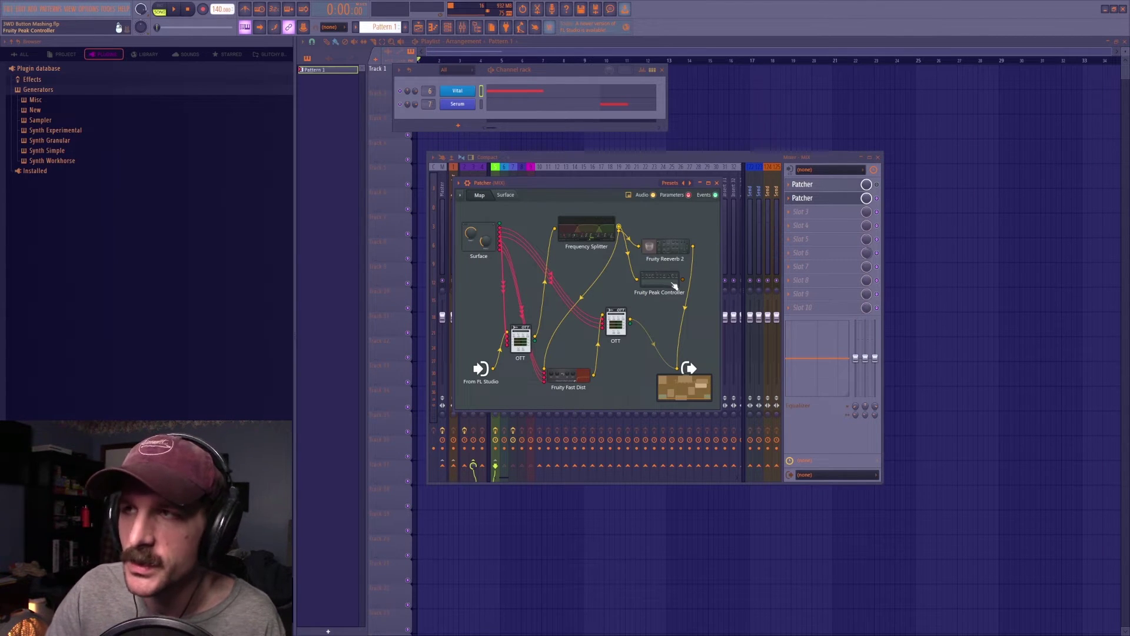
{"action": "left_click_drag", "start_coordinate": [674, 284], "coordinate": [651, 291]}
{"action": "right_click", "coordinate": [650, 291]}
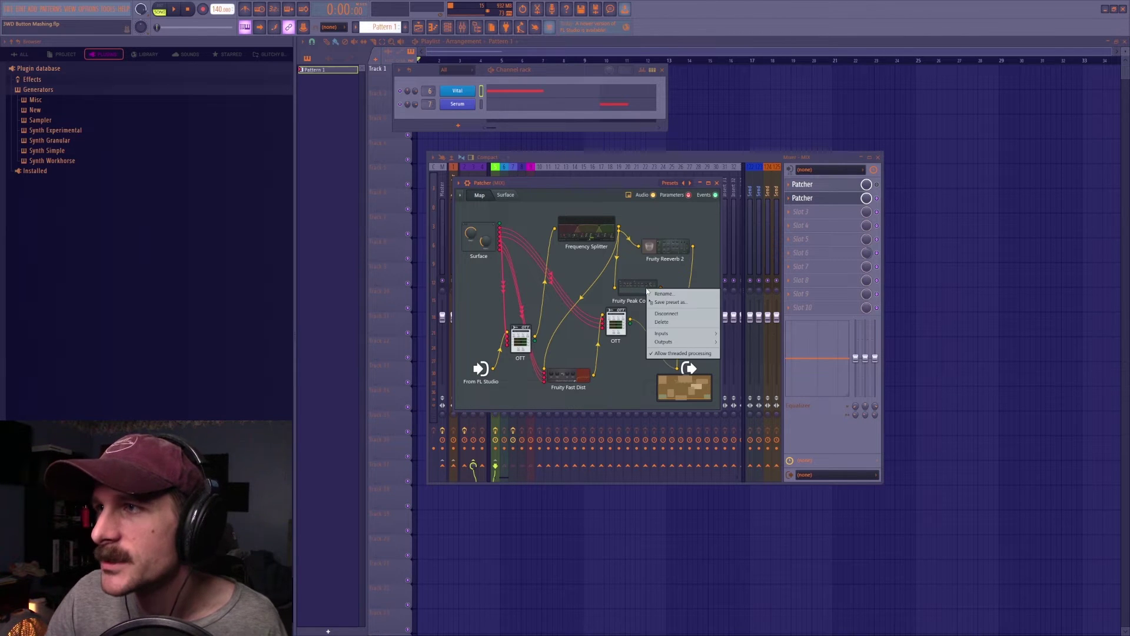
{"action": "mouse_move", "coordinate": [660, 343]}
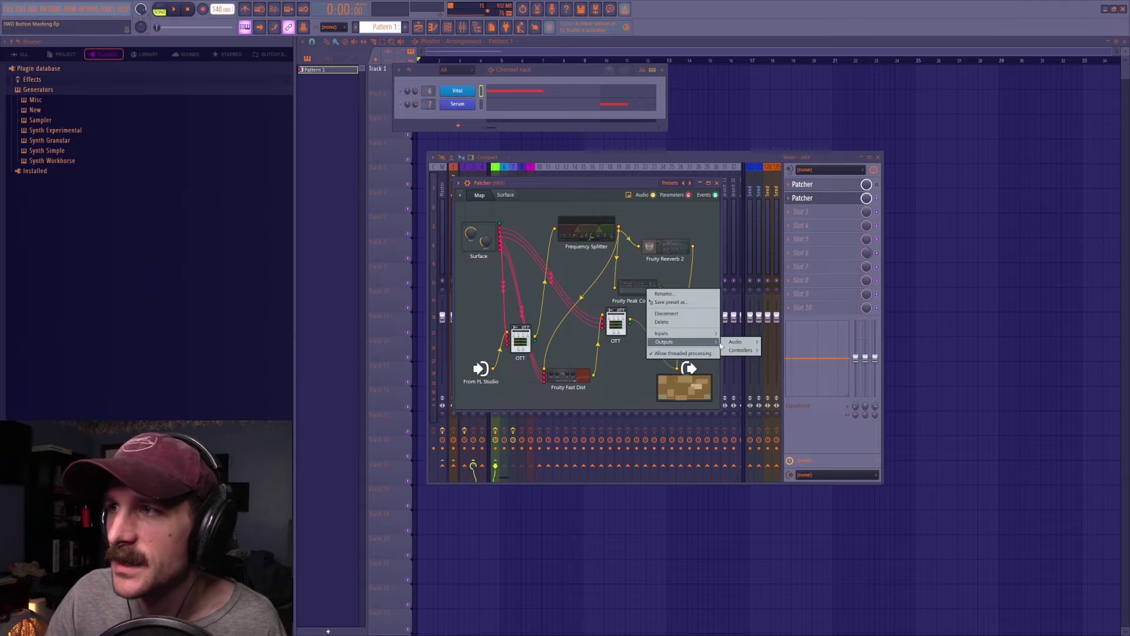
{"action": "mouse_move", "coordinate": [737, 347]}
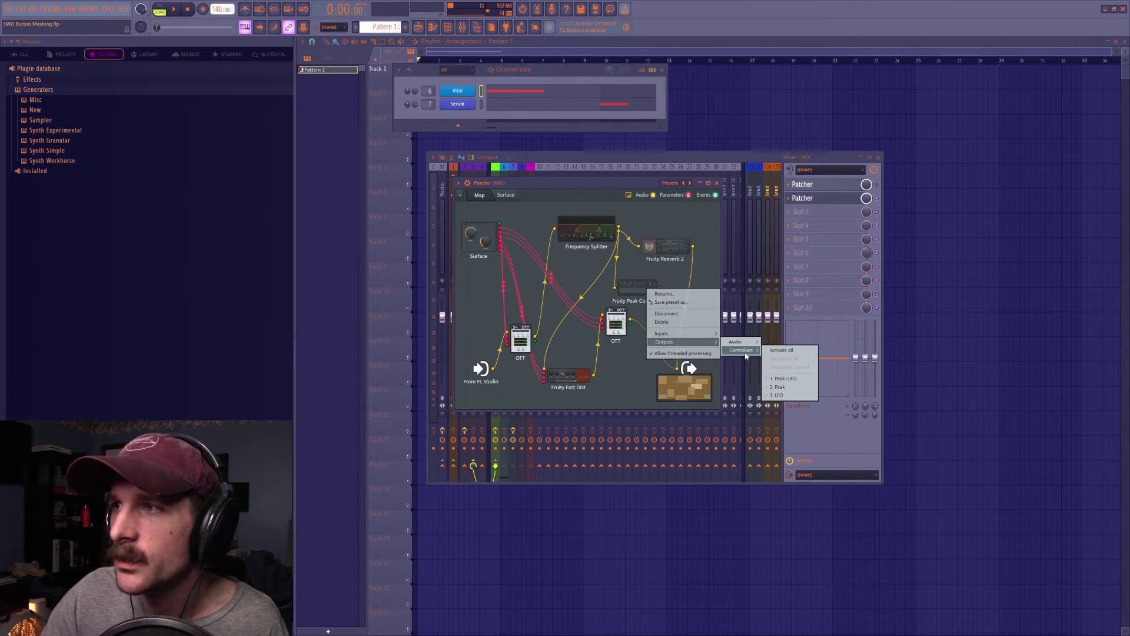
{"action": "left_click", "coordinate": [787, 388]}
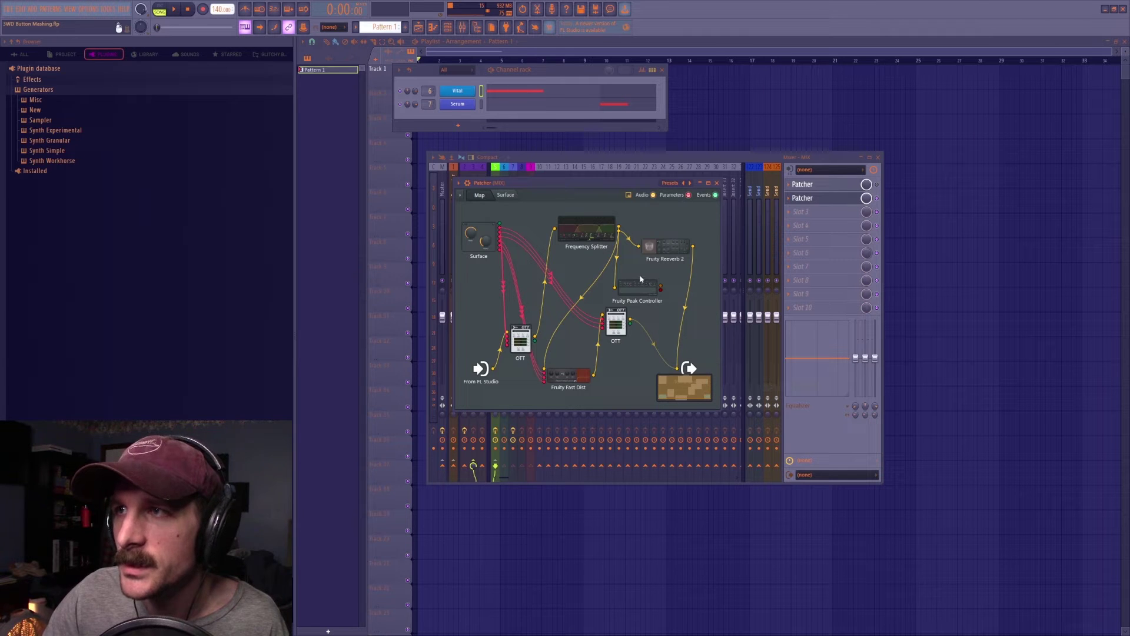
Check how Fruity Peak Controller's graph responds to the incoming audio.
{"action": "double_click", "coordinate": [647, 291]}
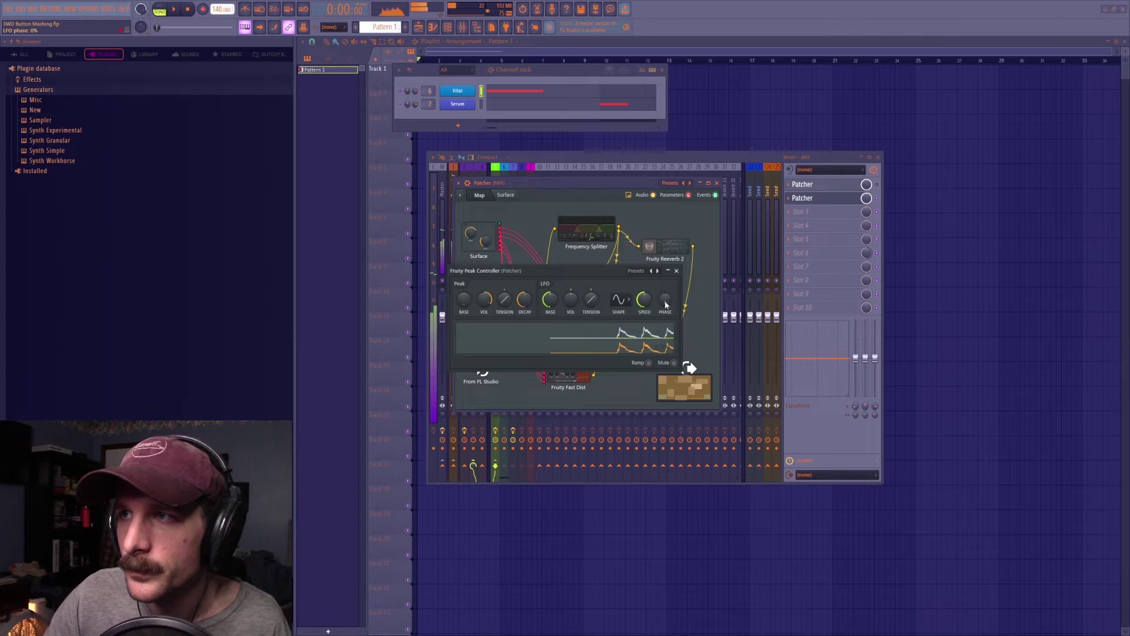
{"action": "left_click", "coordinate": [677, 271]}
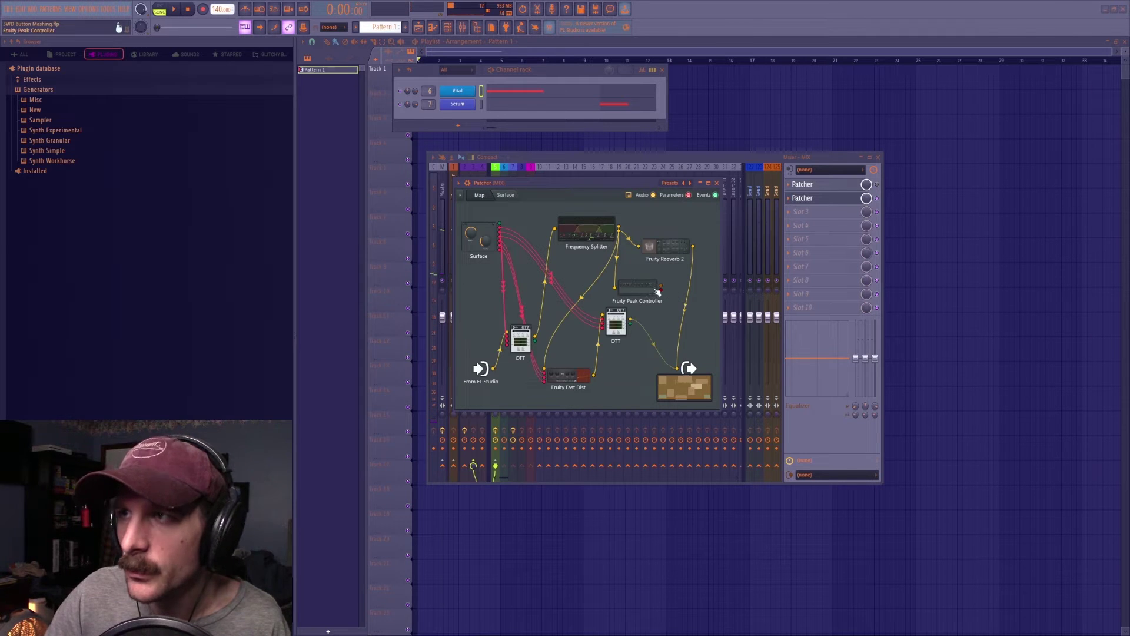
{"action": "left_click_drag", "start_coordinate": [662, 290], "coordinate": [682, 307]}
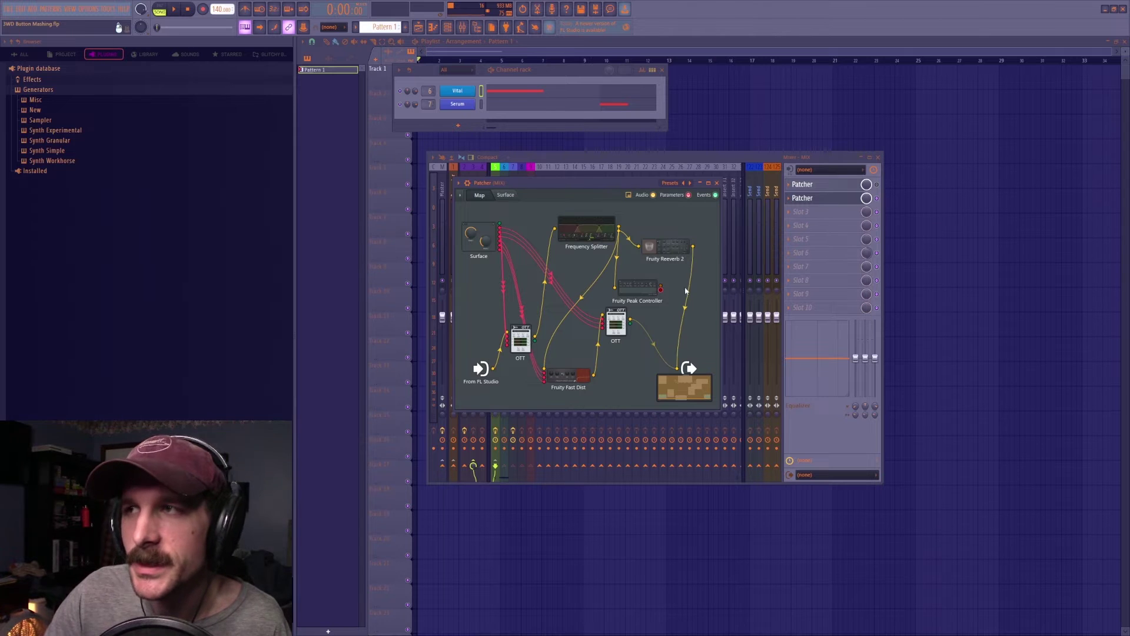
Disconnect Fruity Reeverb 2 from the FL Studio output and add a Fruity Send below Fruity Peak Controller.
{"action": "mouse_move", "coordinate": [677, 369]}
{"action": "left_mouse_down"}
{"action": "mouse_move", "coordinate": [685, 336]}
{"action": "mouse_move", "coordinate": [677, 369]}
{"action": "left_mouse_up"}
{"action": "right_click", "coordinate": [707, 286]}
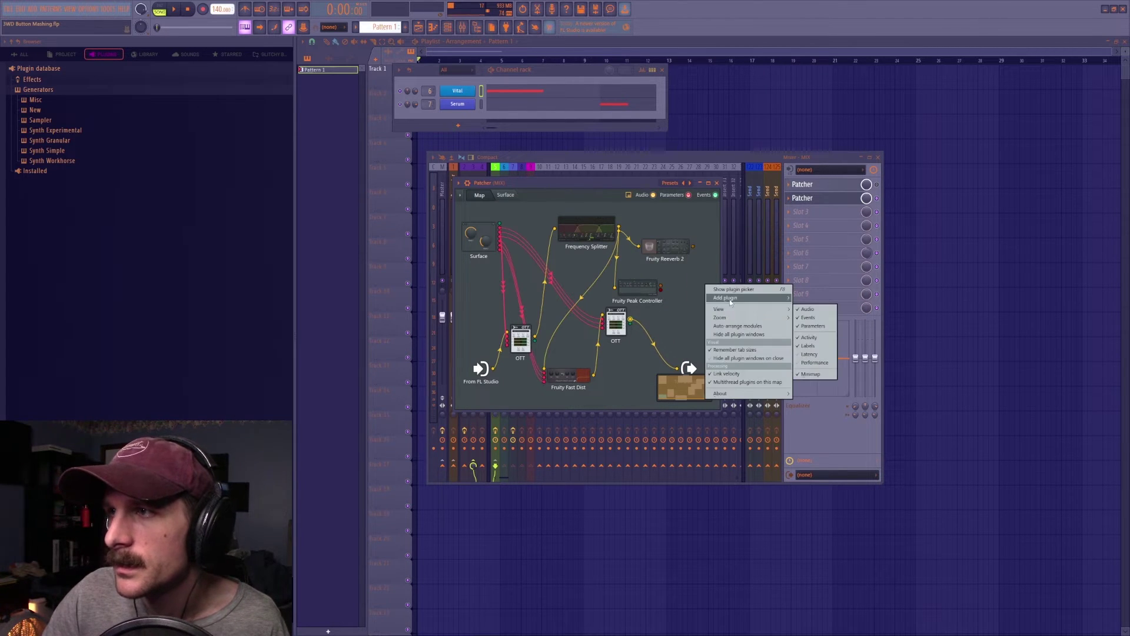
{"action": "mouse_move", "coordinate": [731, 298]}
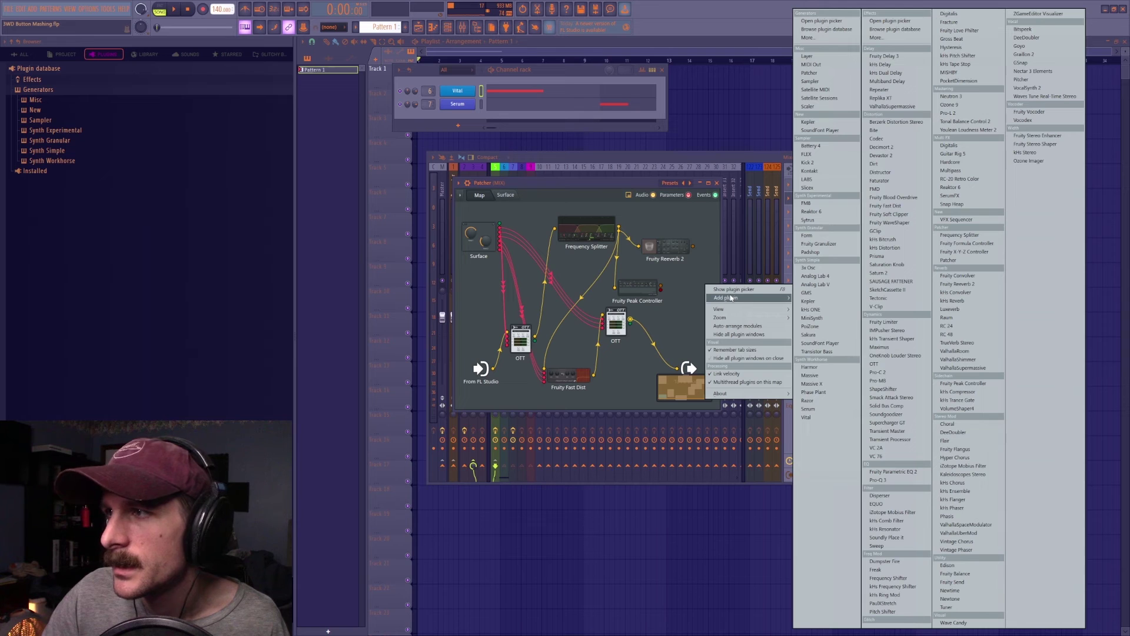
{"action": "left_click", "coordinate": [952, 581]}
{"action": "left_click_drag", "start_coordinate": [704, 290], "coordinate": [677, 311]}
{"action": "left_click_drag", "start_coordinate": [644, 288], "coordinate": [643, 282]}
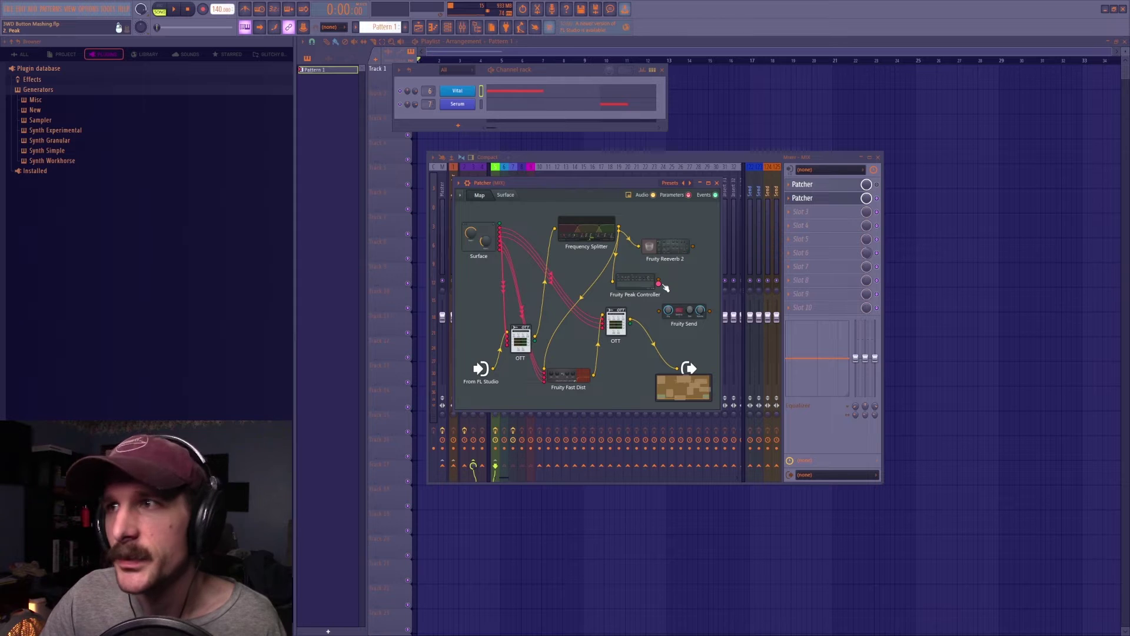
Activate Fruity Send's Dry level as a parameter input and link Fruity Peak Controller's Peak output to it.
{"action": "right_click", "coordinate": [683, 314]}
{"action": "mouse_move", "coordinate": [778, 365]}
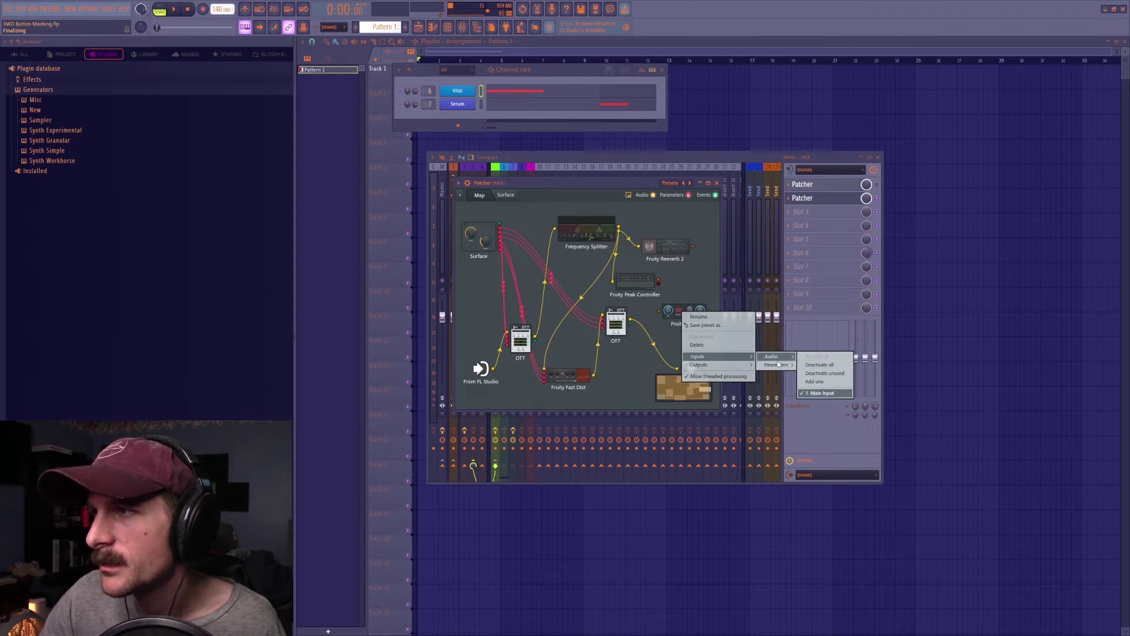
{"action": "left_click", "coordinate": [822, 394]}
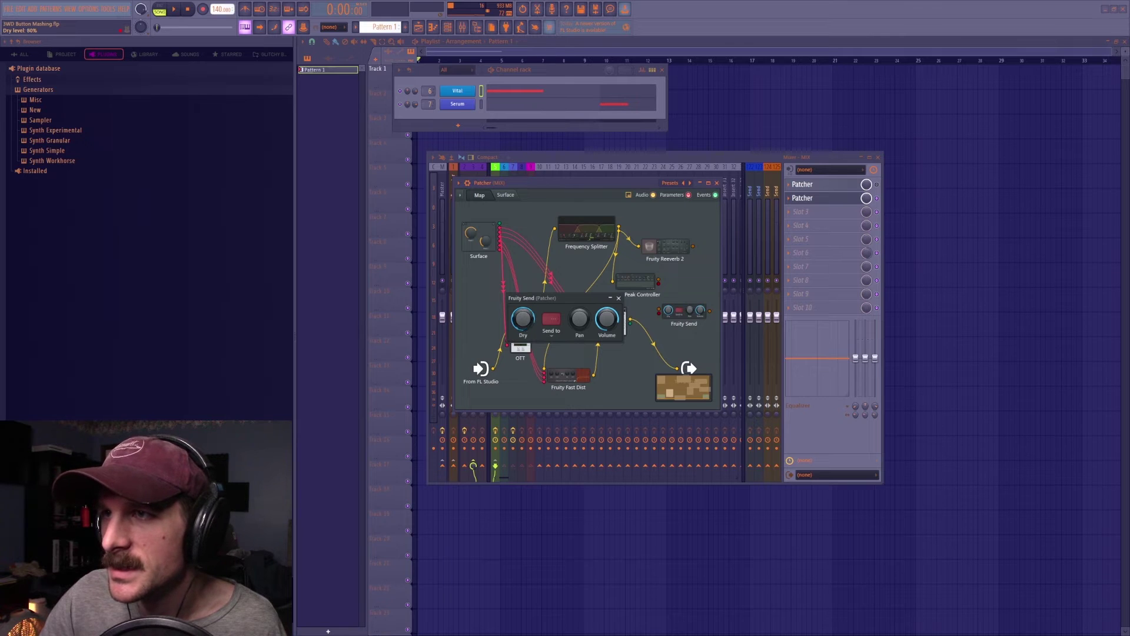
{"action": "right_click", "coordinate": [531, 319]}
{"action": "left_click", "coordinate": [549, 322]}
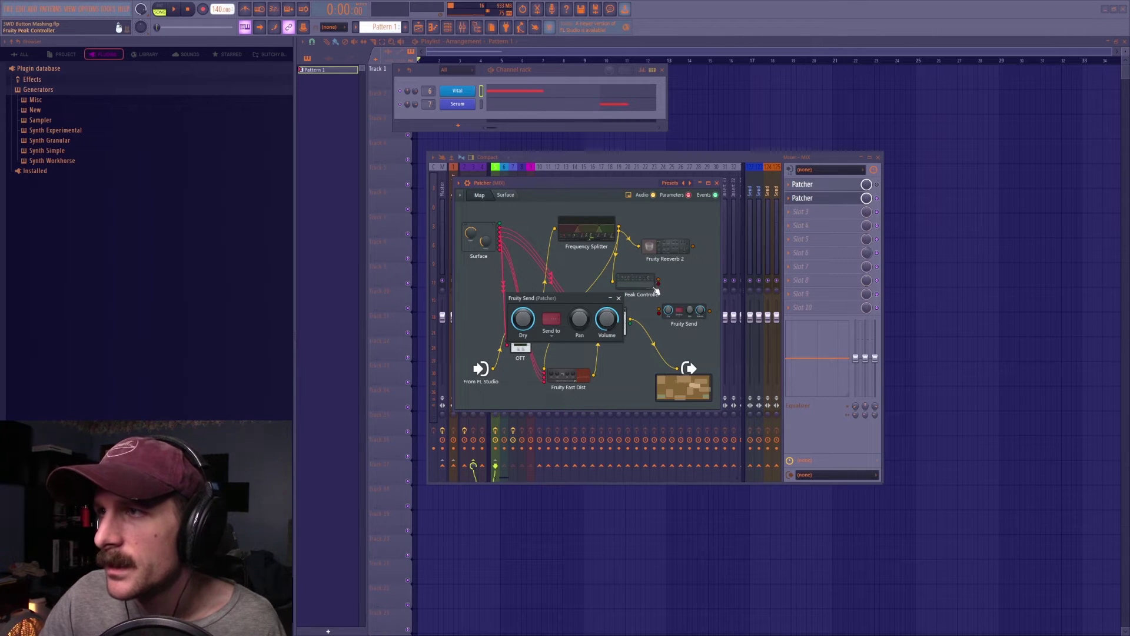
{"action": "left_click_drag", "start_coordinate": [659, 284], "coordinate": [660, 312]}
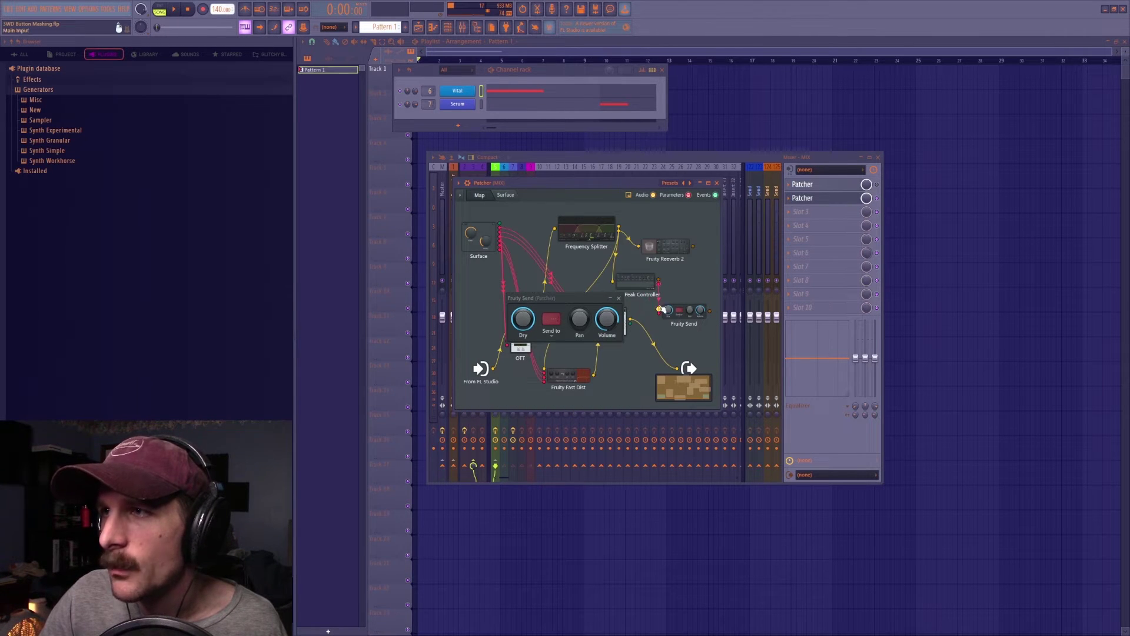
Turn down the second OTT's link to the FL Studio output and check Fruity Send's Dry level against the peak graph.
{"action": "left_click", "coordinate": [651, 291]}
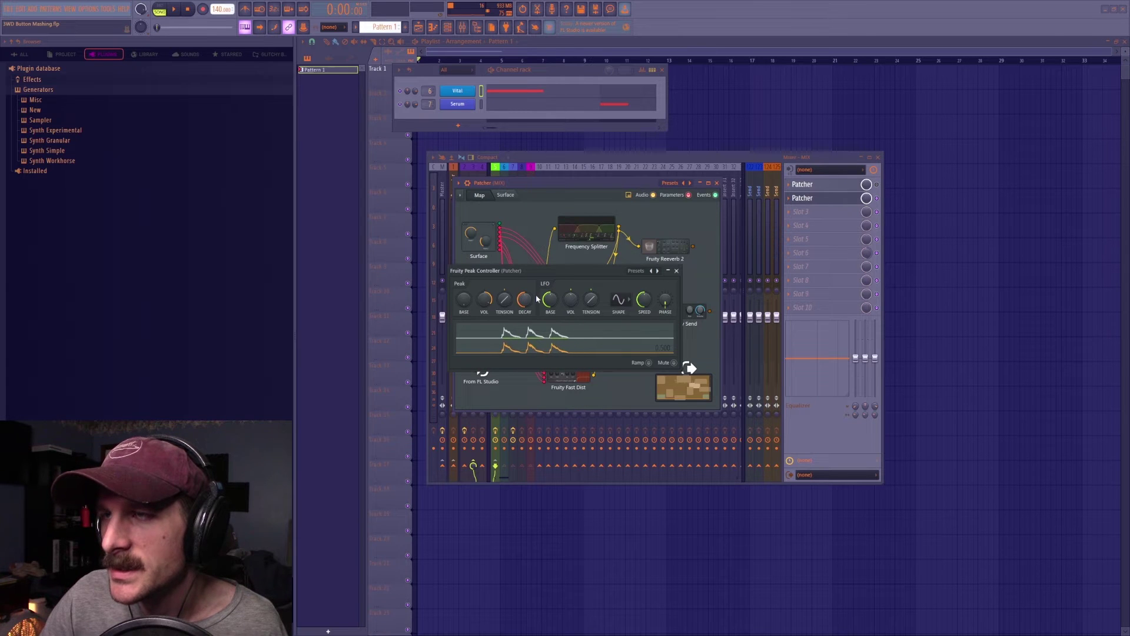
{"action": "left_click", "coordinate": [677, 271]}
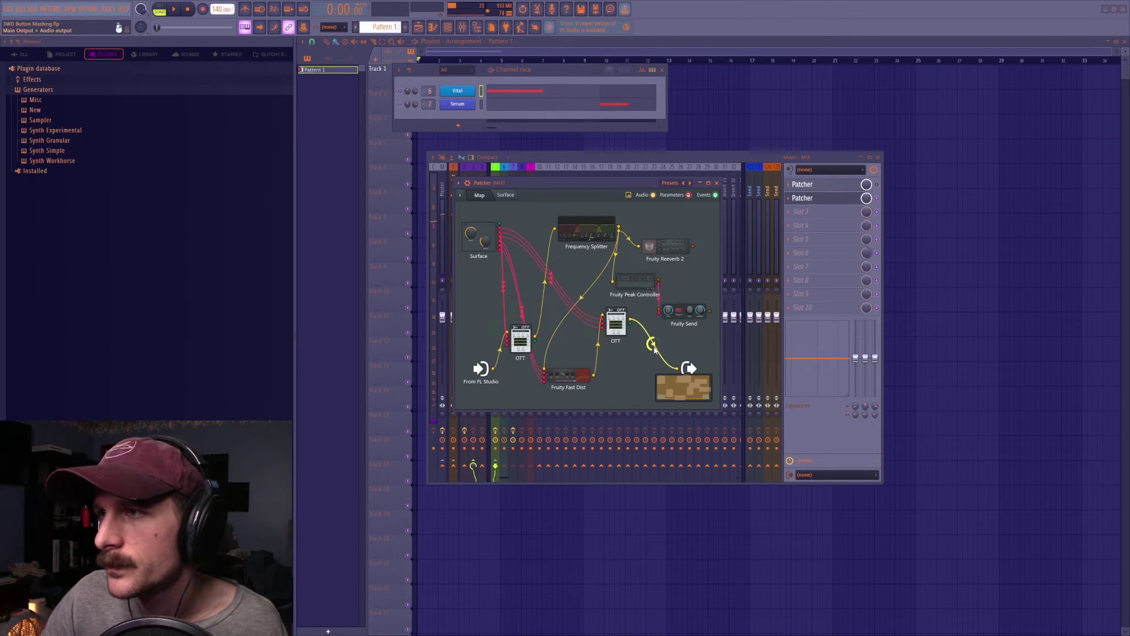
{"action": "left_click", "coordinate": [686, 317]}
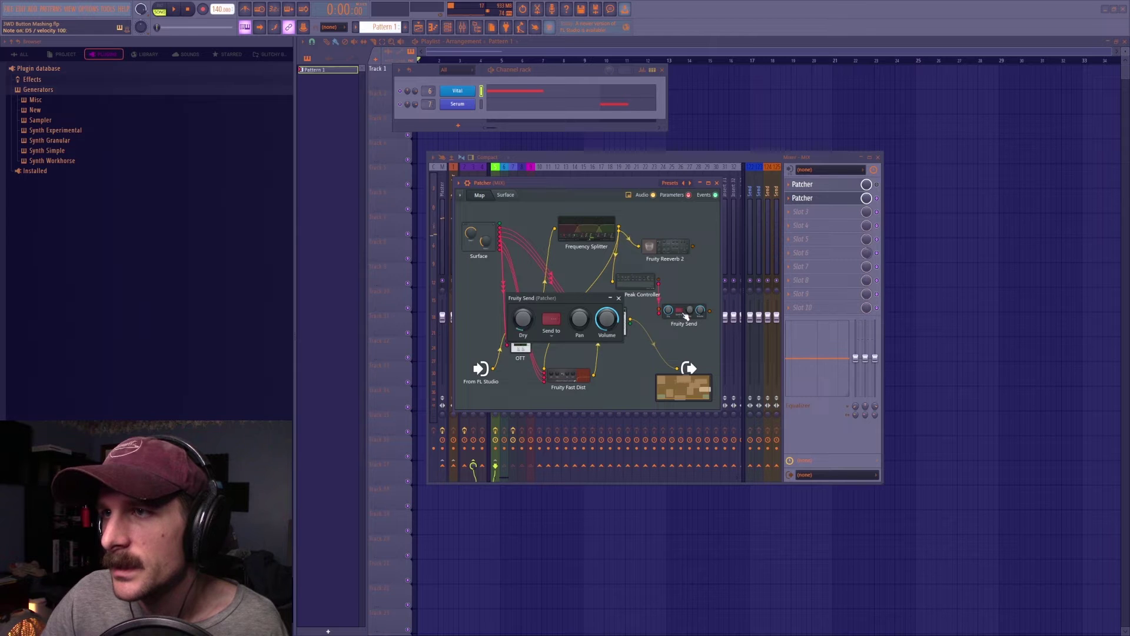
{"action": "left_click", "coordinate": [636, 279]}
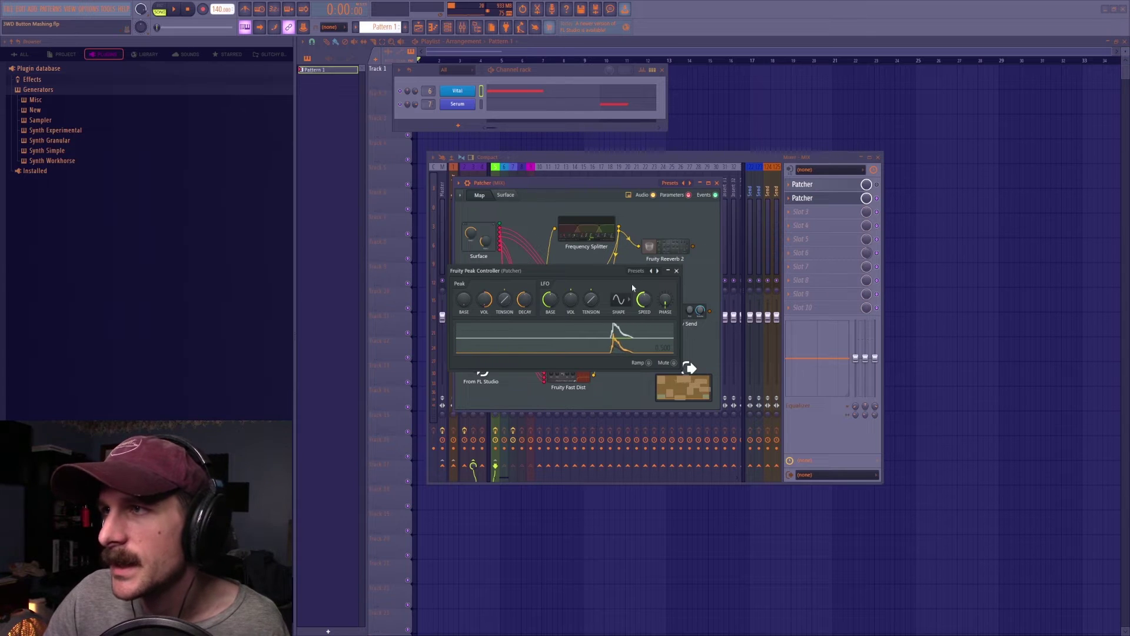
{"action": "right_click", "coordinate": [601, 349]}
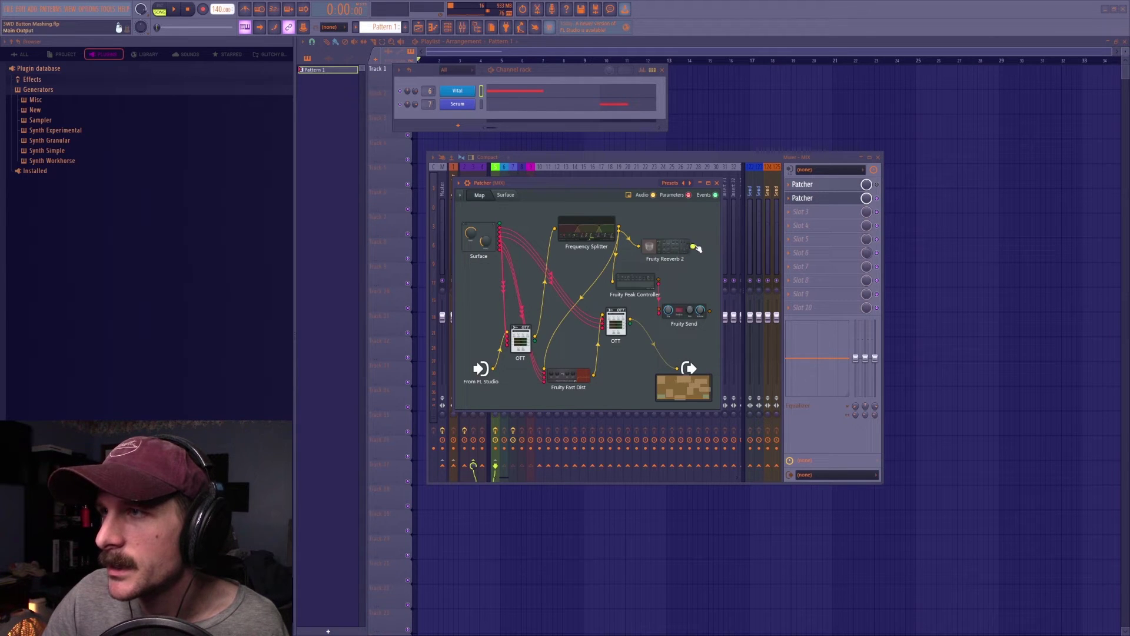
Route Fruity Reeverb 2's output through Fruity Send to the FL Studio output and open Fruity Send's controls.
{"action": "left_click_drag", "start_coordinate": [695, 248], "coordinate": [689, 266]}
{"action": "left_click_drag", "start_coordinate": [659, 308], "coordinate": [660, 368]}
{"action": "double_click", "coordinate": [675, 307]}
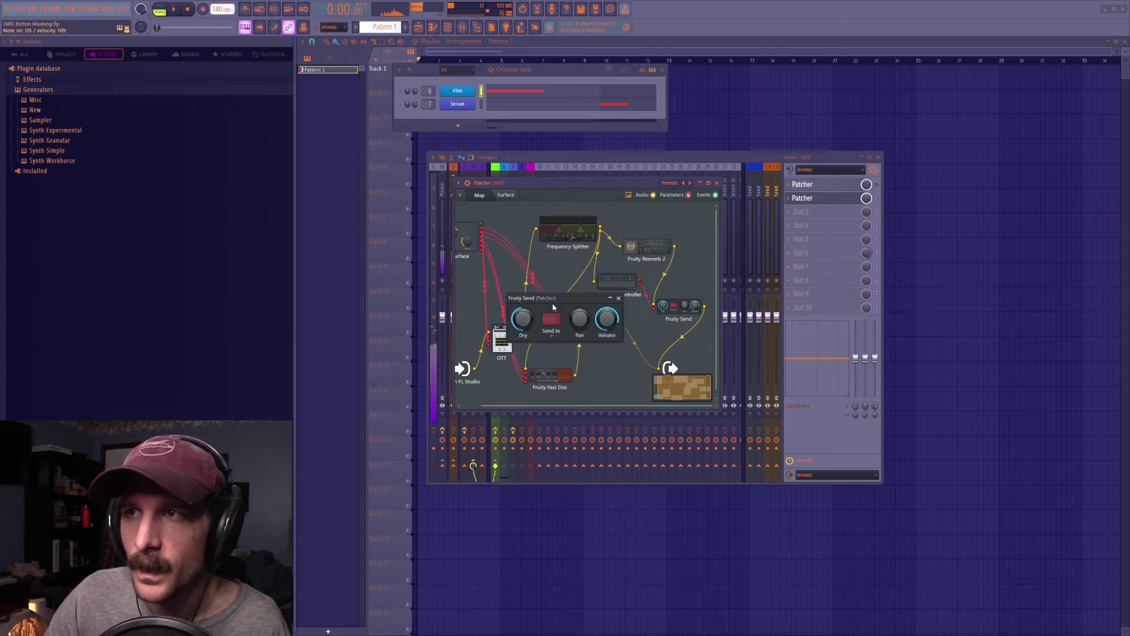
Turn Fruity Reeverb 2's dry level fully down and raise its early reflection and wet levels.
{"action": "double_click", "coordinate": [647, 247]}
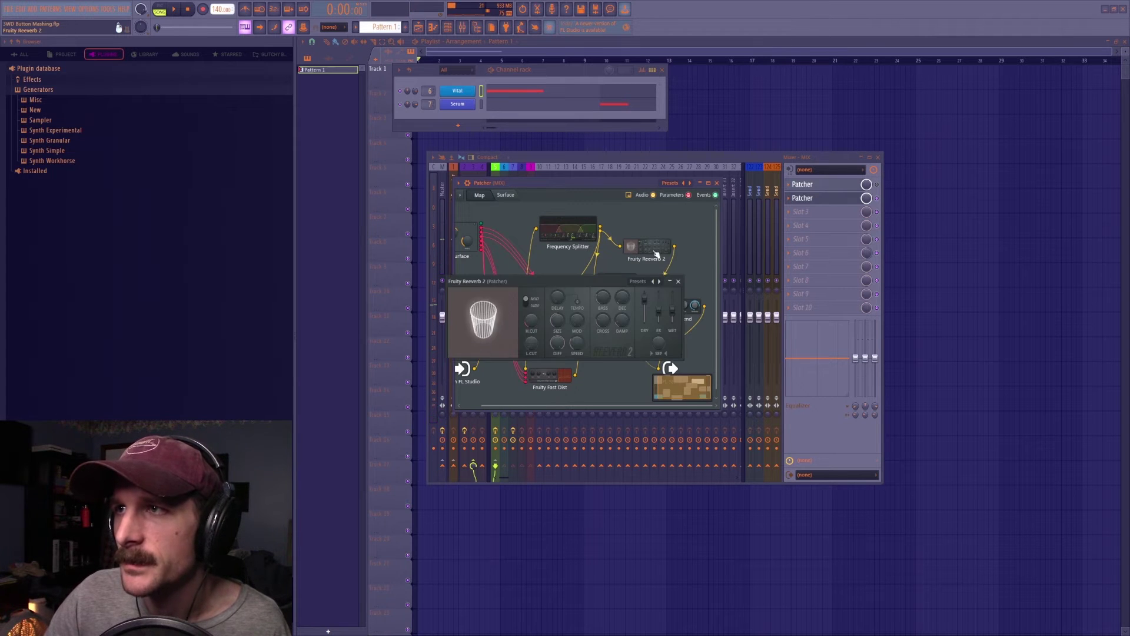
{"action": "left_click_drag", "start_coordinate": [645, 306], "coordinate": [645, 322]}
{"action": "right_click", "coordinate": [661, 317]}
{"action": "left_click", "coordinate": [668, 321]}
{"action": "right_click", "coordinate": [677, 308]}
{"action": "left_click", "coordinate": [691, 313]}
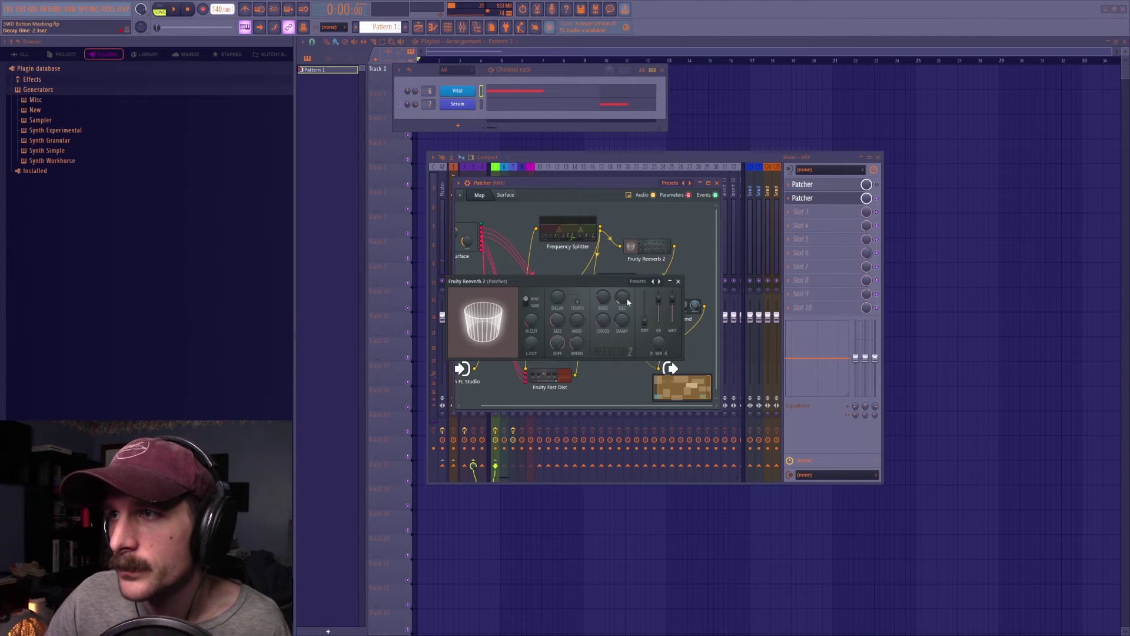
{"action": "key", "text": "Escape"}
Try Fruity Peak Controller's peak decay at different speeds, settle on a lower setting, and raise its peak tension.
{"action": "double_click", "coordinate": [620, 294]}
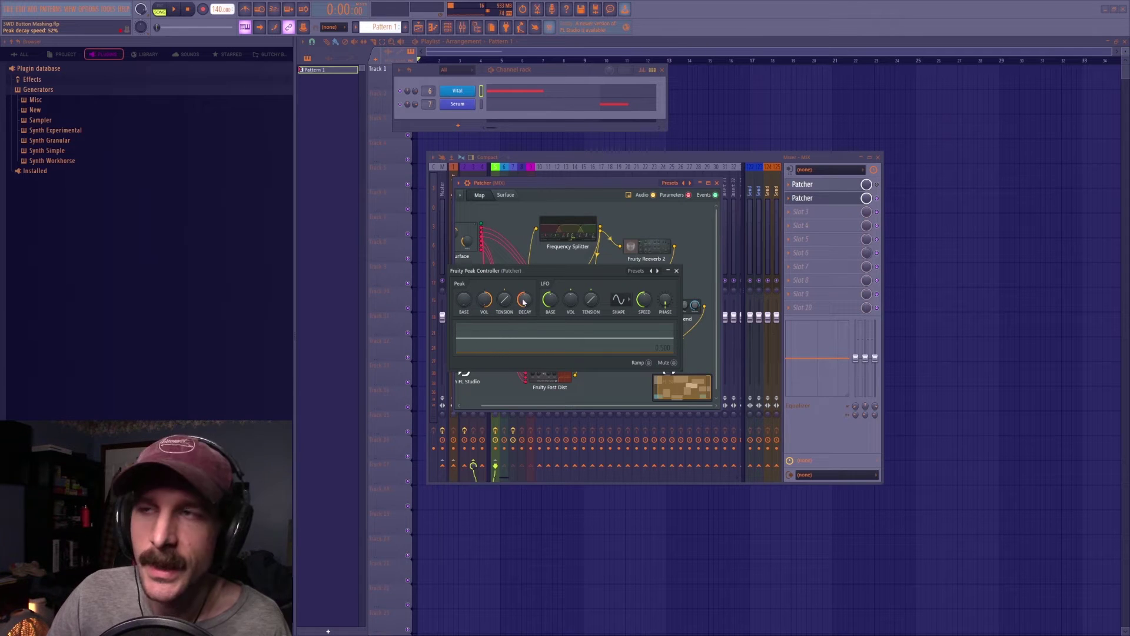
{"action": "left_click_drag", "start_coordinate": [525, 300], "coordinate": [527, 301]}
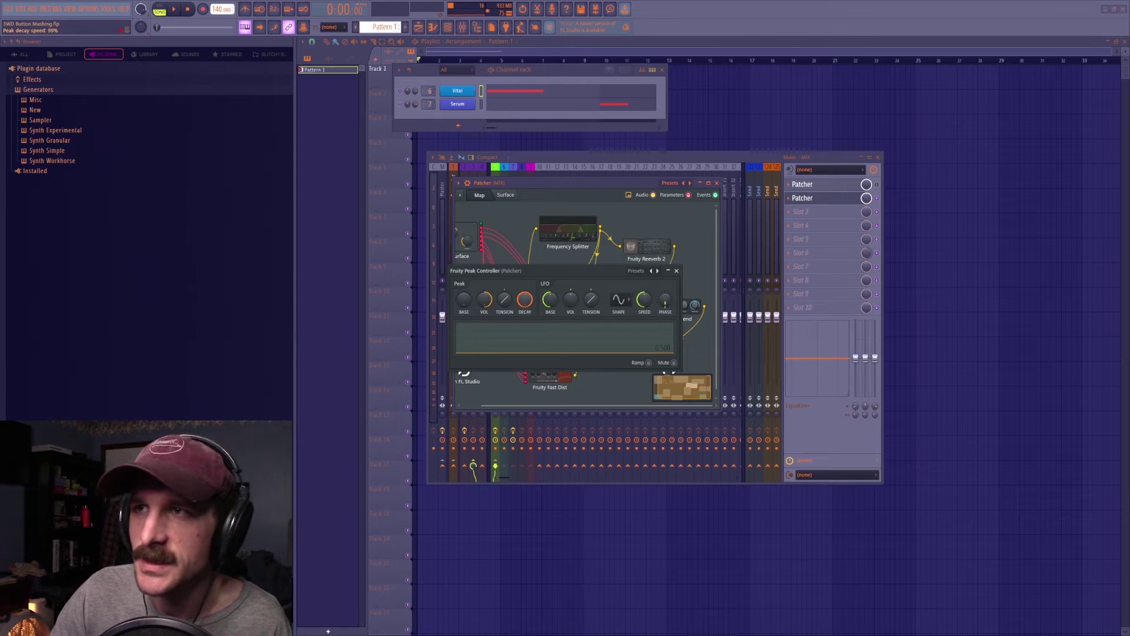
{"action": "left_click_drag", "start_coordinate": [524, 300], "coordinate": [524, 312]}
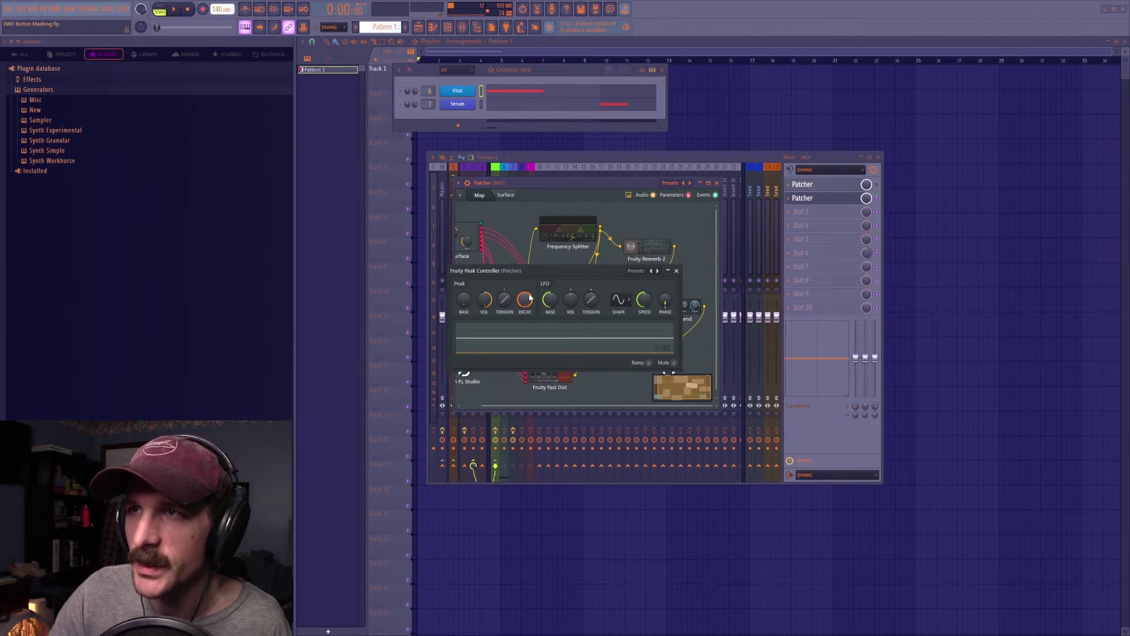
{"action": "mouse_move", "coordinate": [525, 299]}
{"action": "left_mouse_down"}
{"action": "mouse_move", "coordinate": [526, 329]}
{"action": "mouse_move", "coordinate": [528, 294]}
{"action": "left_mouse_up"}
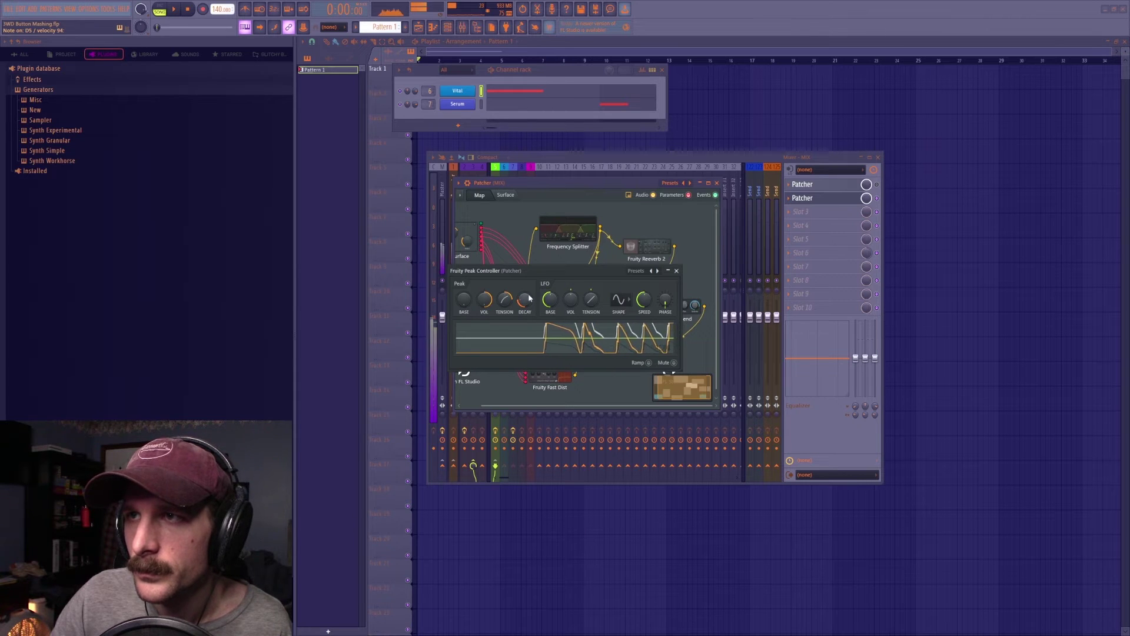
{"action": "left_click", "coordinate": [676, 270]}
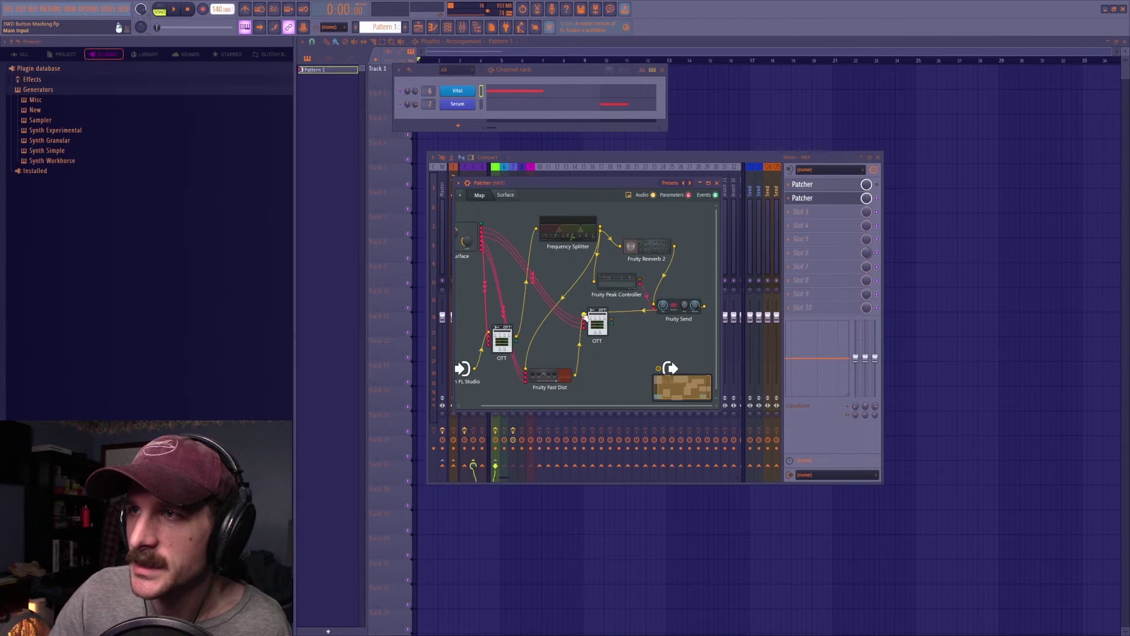
Route Fruity Send's output into the second OTT and connect that OTT's output to the FL Studio output.
{"action": "left_click_drag", "start_coordinate": [612, 319], "coordinate": [658, 369]}
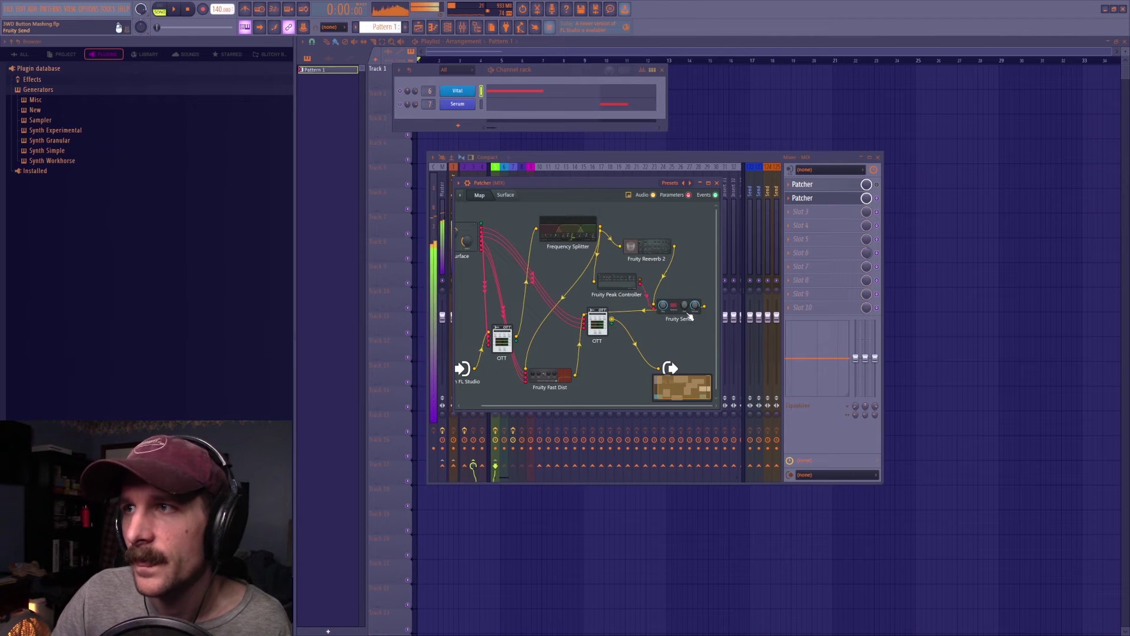
{"action": "double_click", "coordinate": [654, 253]}
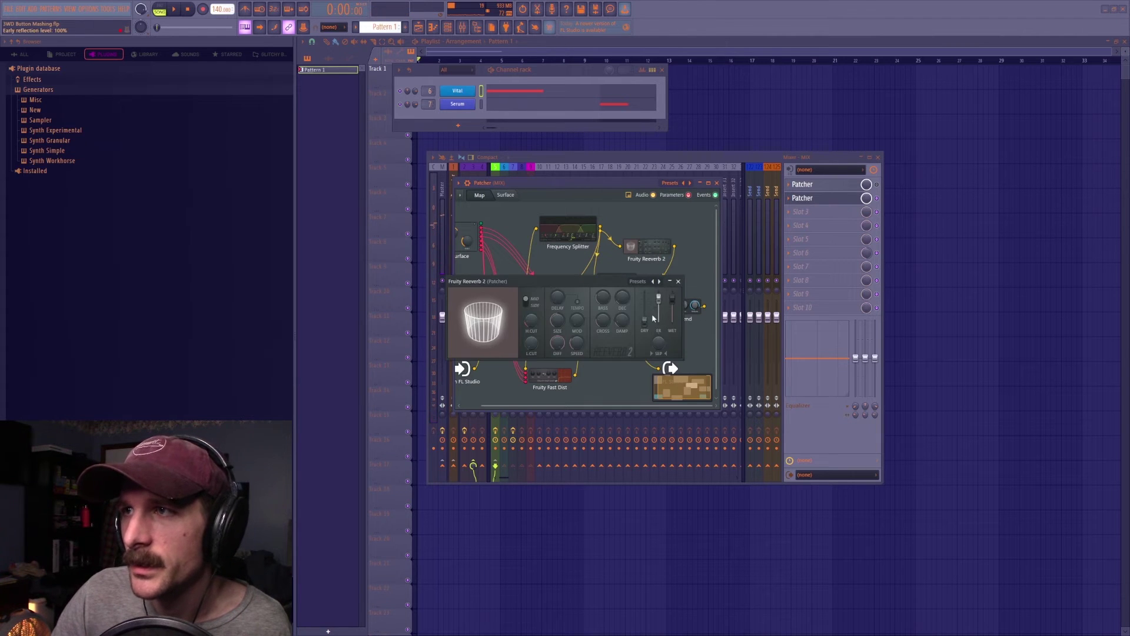
{"action": "left_click", "coordinate": [678, 281]}
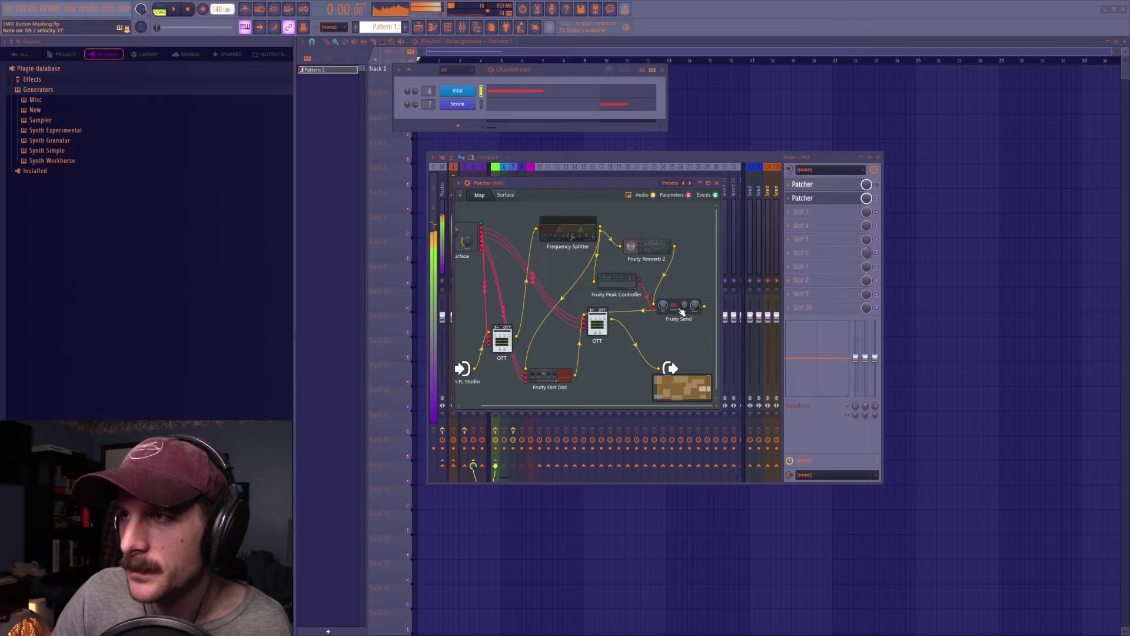
{"action": "left_click_drag", "start_coordinate": [643, 310], "coordinate": [645, 314]}
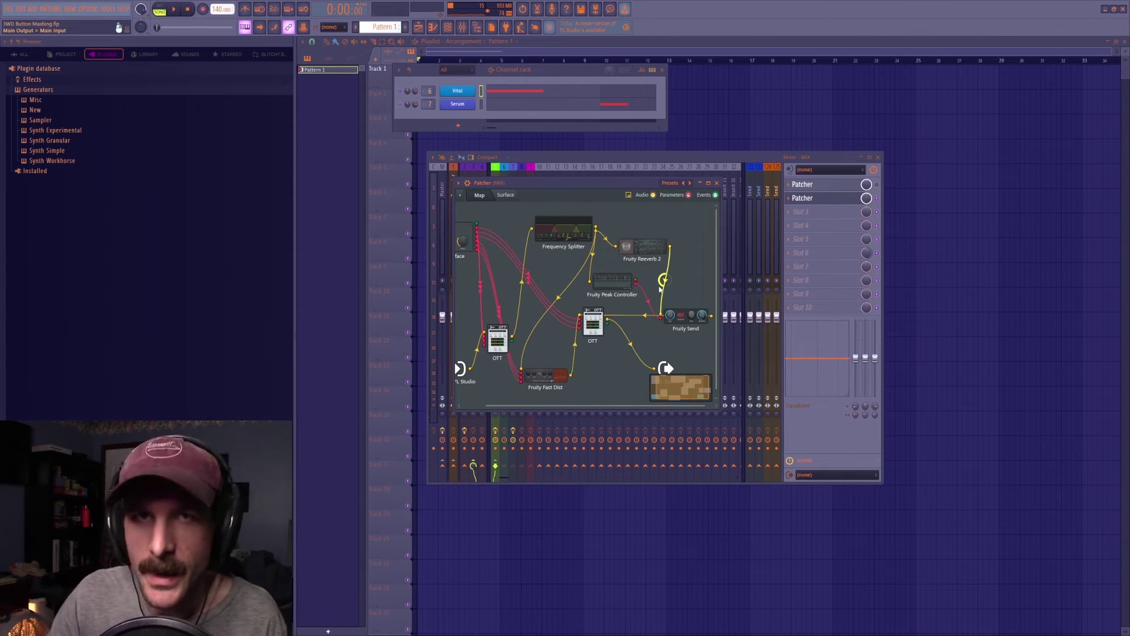
Neutralise Fruity Peak Controller's peak volume and tune its LFO by raising the volume and speed and lowering the tension.
{"action": "double_click", "coordinate": [613, 288]}
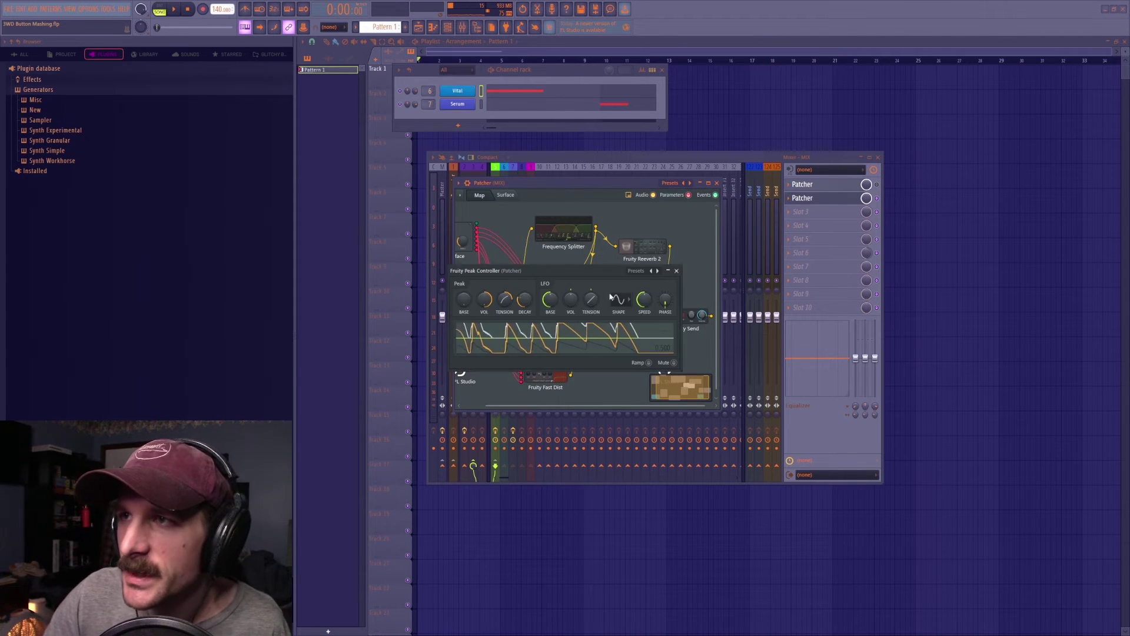
{"action": "left_click_drag", "start_coordinate": [506, 303], "coordinate": [462, 286]}
{"action": "left_click_drag", "start_coordinate": [551, 301], "coordinate": [550, 301]}
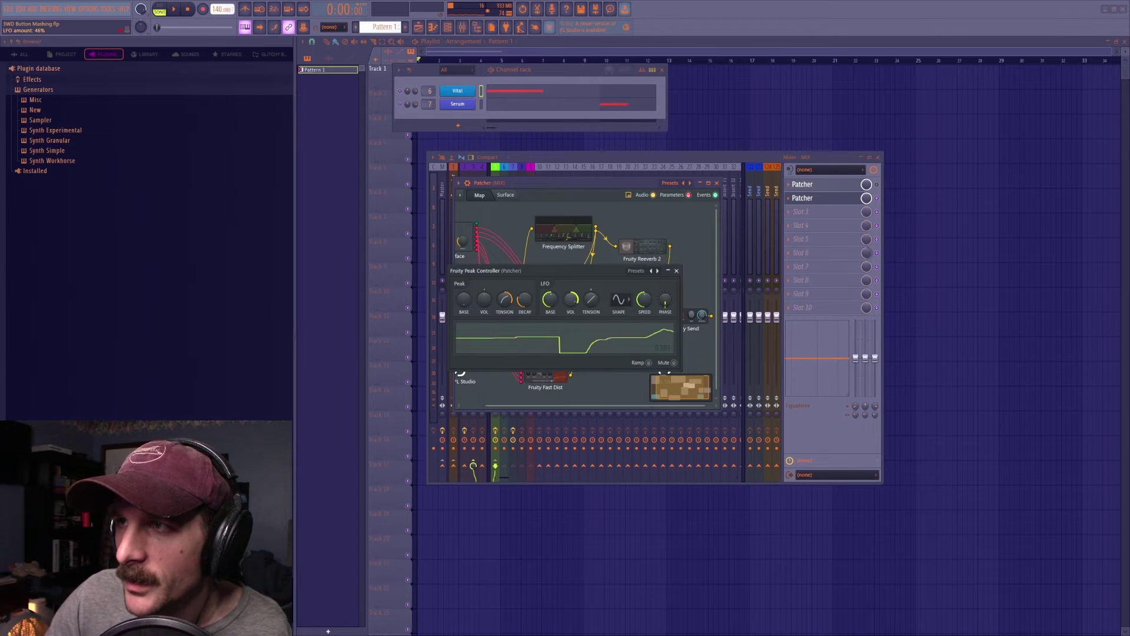
{"action": "left_click_drag", "start_coordinate": [591, 298], "coordinate": [644, 274]}
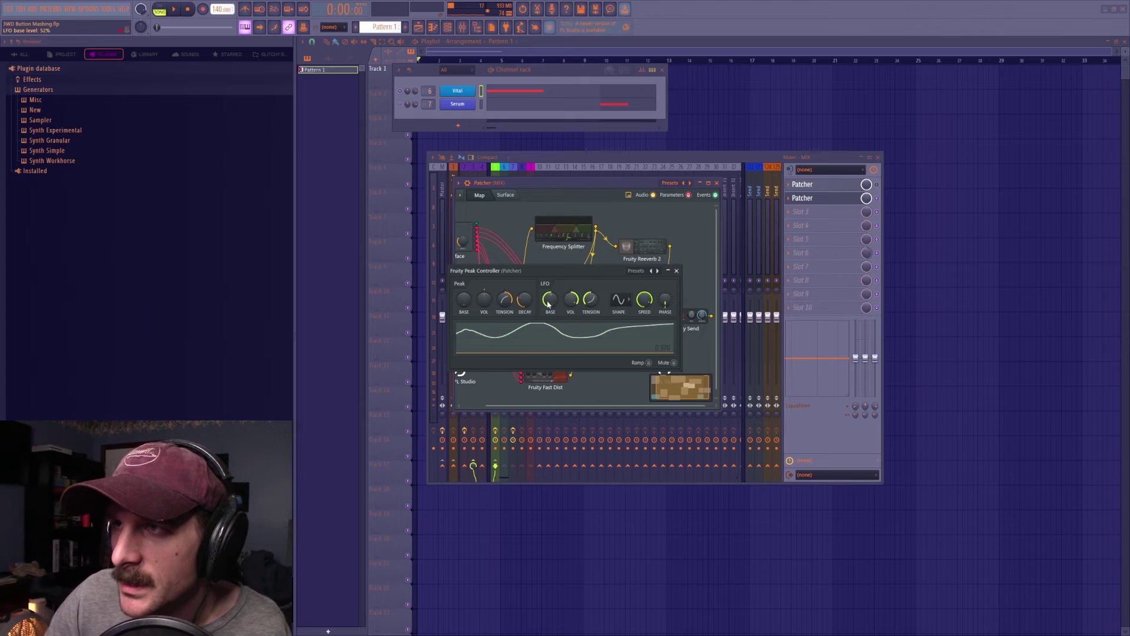
{"action": "left_click", "coordinate": [676, 270]}
Activate Fruity Peak Controller's LFO output, link it to Fruity Send's parameter input, and check both plugins' controls.
{"action": "right_click", "coordinate": [621, 282]}
{"action": "mouse_move", "coordinate": [660, 333]}
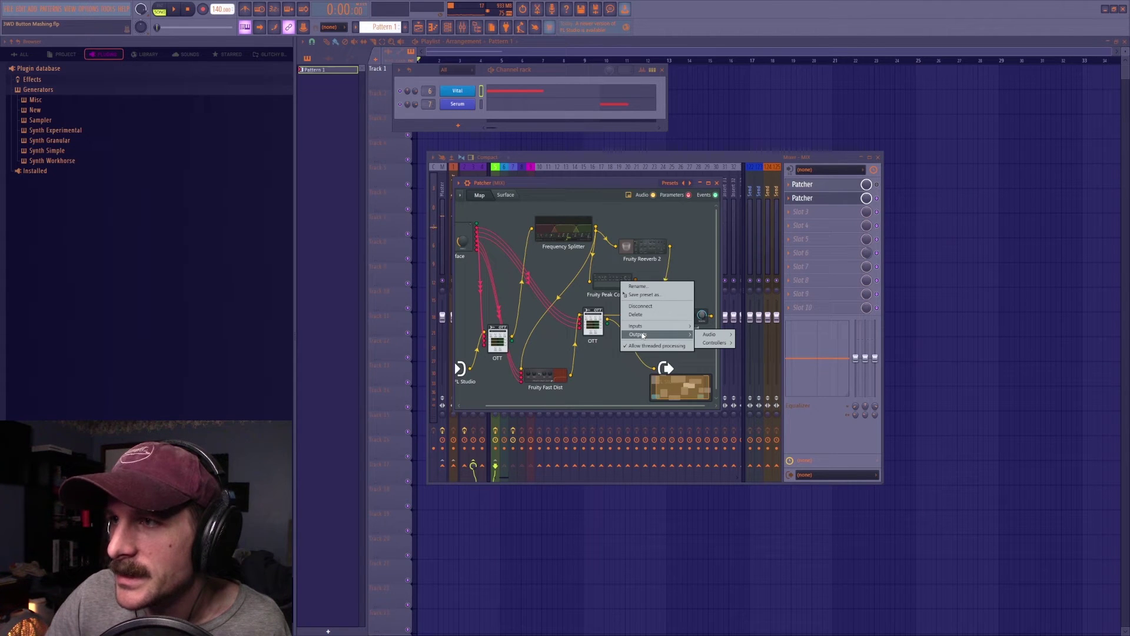
{"action": "mouse_move", "coordinate": [729, 347]}
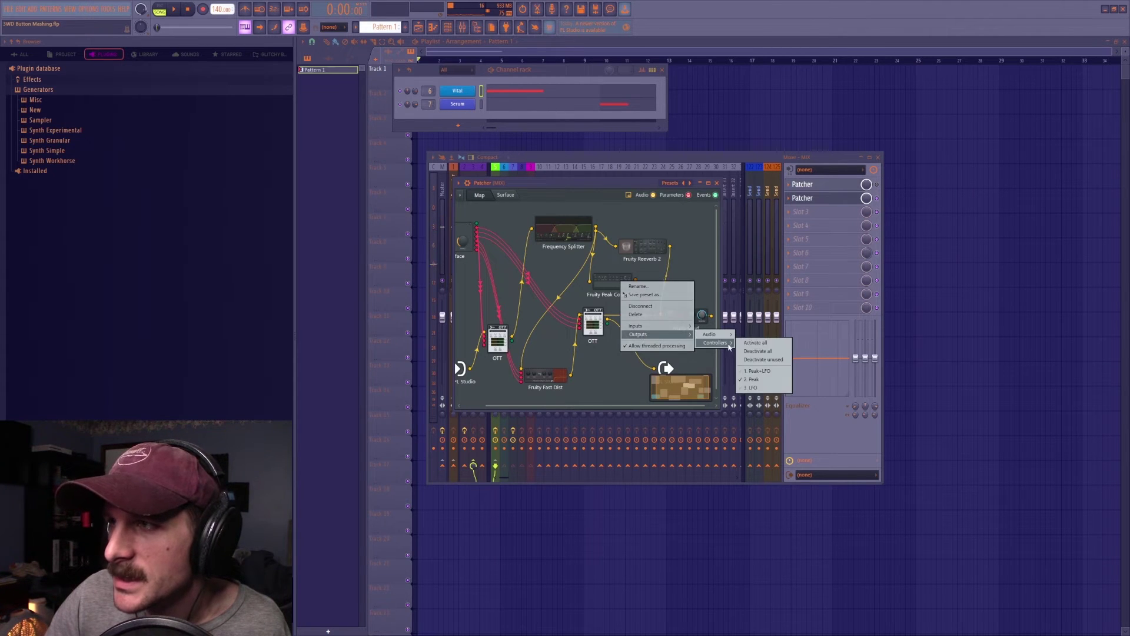
{"action": "left_click", "coordinate": [753, 388]}
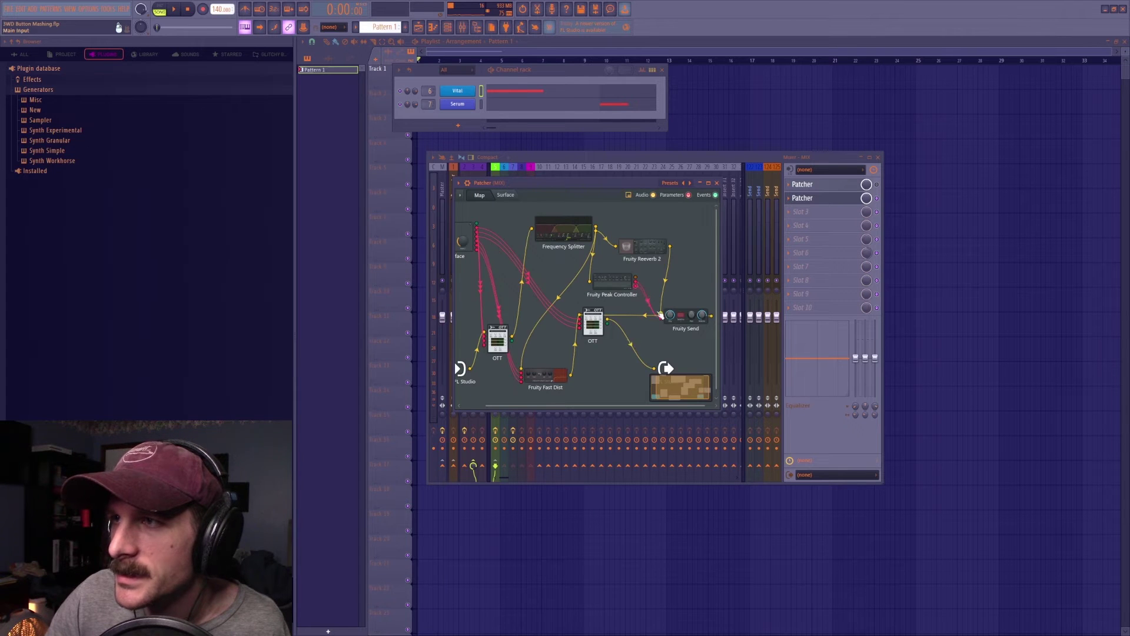
{"action": "left_click", "coordinate": [688, 317]}
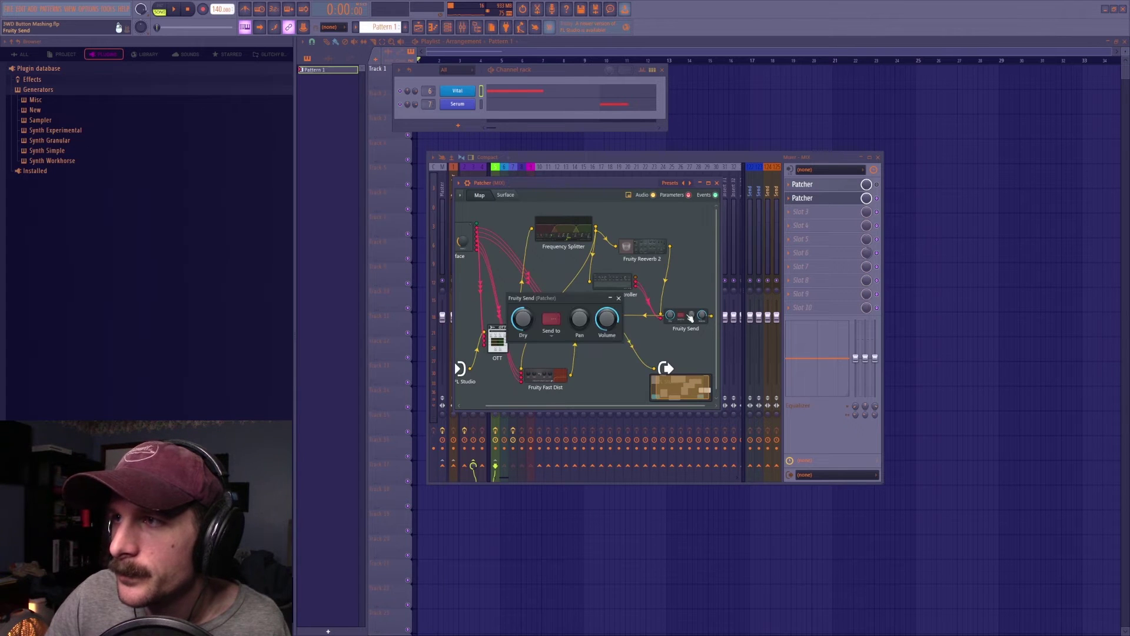
{"action": "left_click", "coordinate": [618, 295]}
{"action": "double_click", "coordinate": [618, 283]}
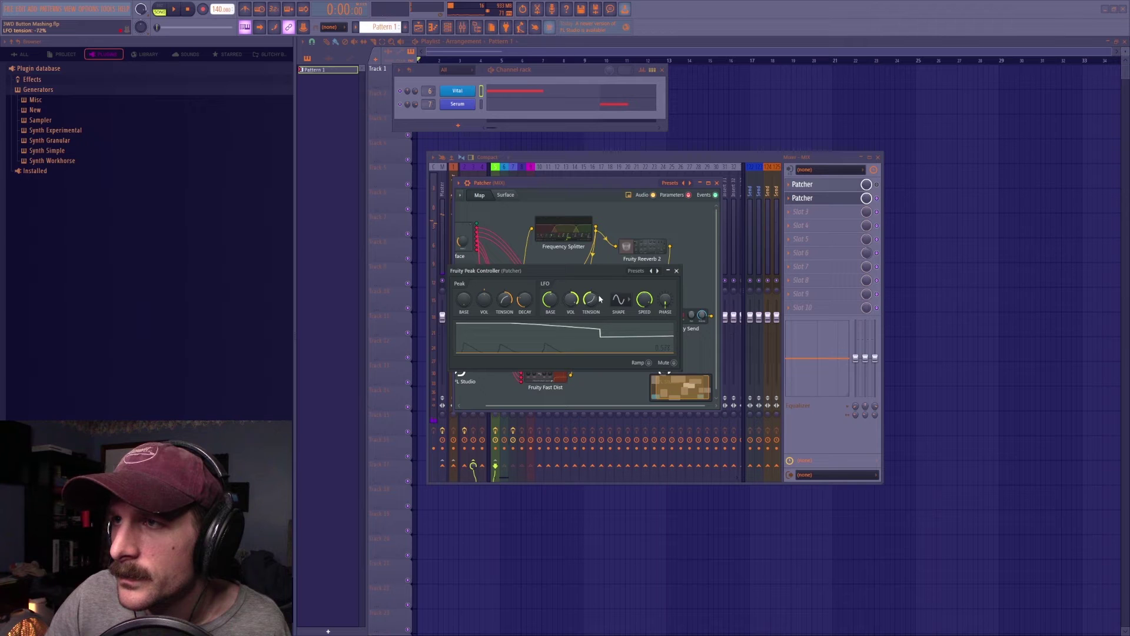
{"action": "left_click", "coordinate": [677, 270]}
{"action": "double_click", "coordinate": [692, 316]}
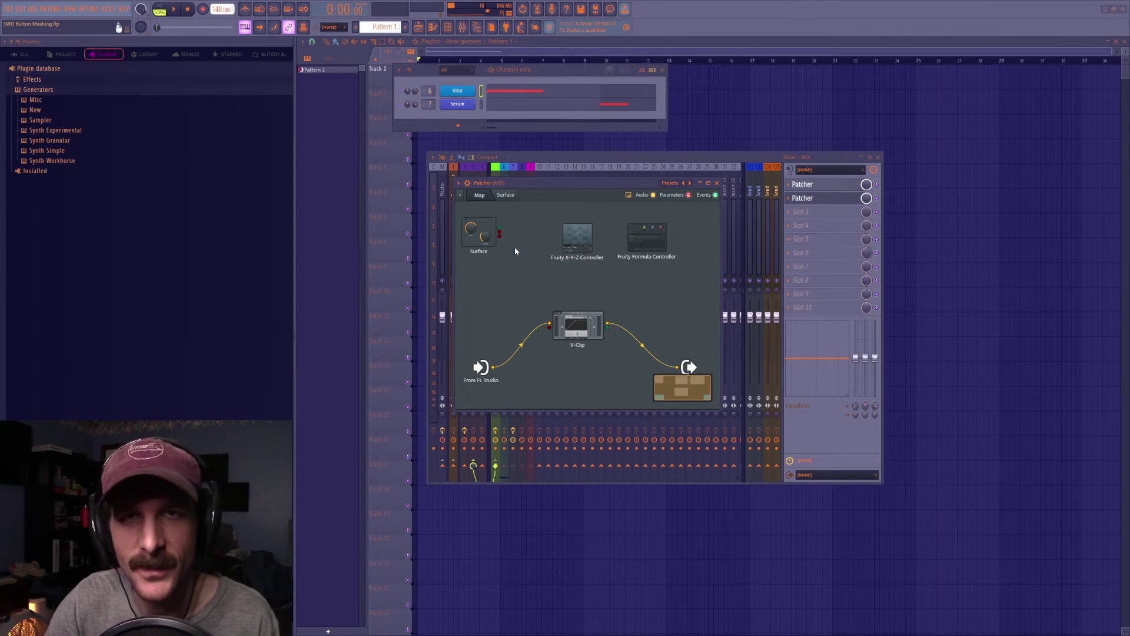
Inspect V-Clip's controls in the new map and link the Surface's first knob to its parameter input.
{"action": "double_click", "coordinate": [579, 333]}
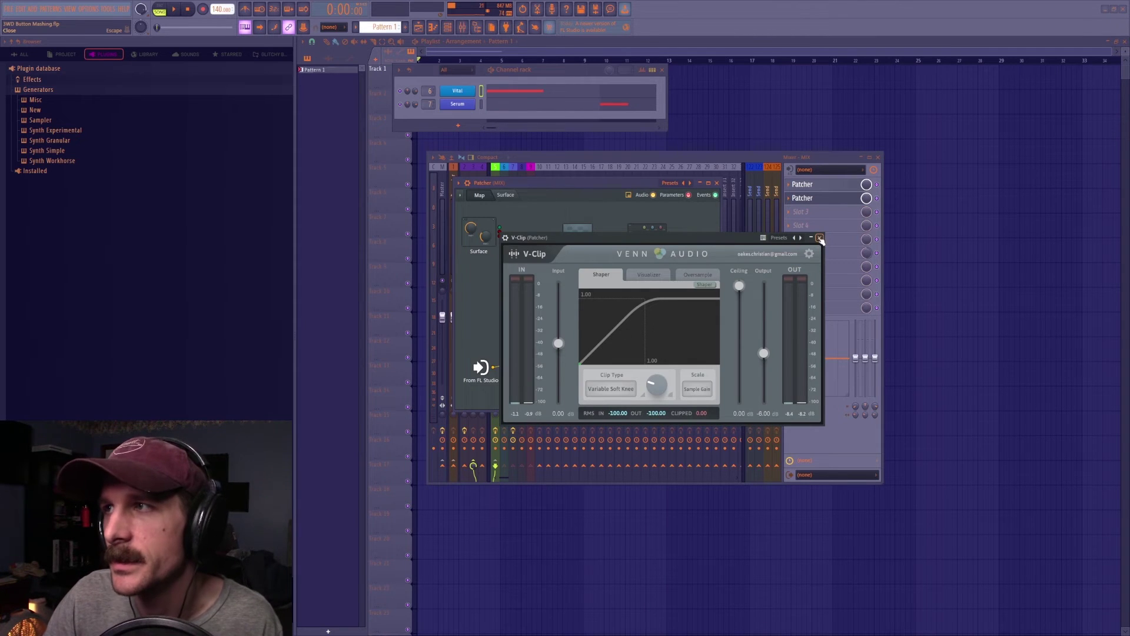
{"action": "left_click", "coordinate": [820, 237]}
{"action": "right_click", "coordinate": [570, 332]}
{"action": "double_click", "coordinate": [577, 322]}
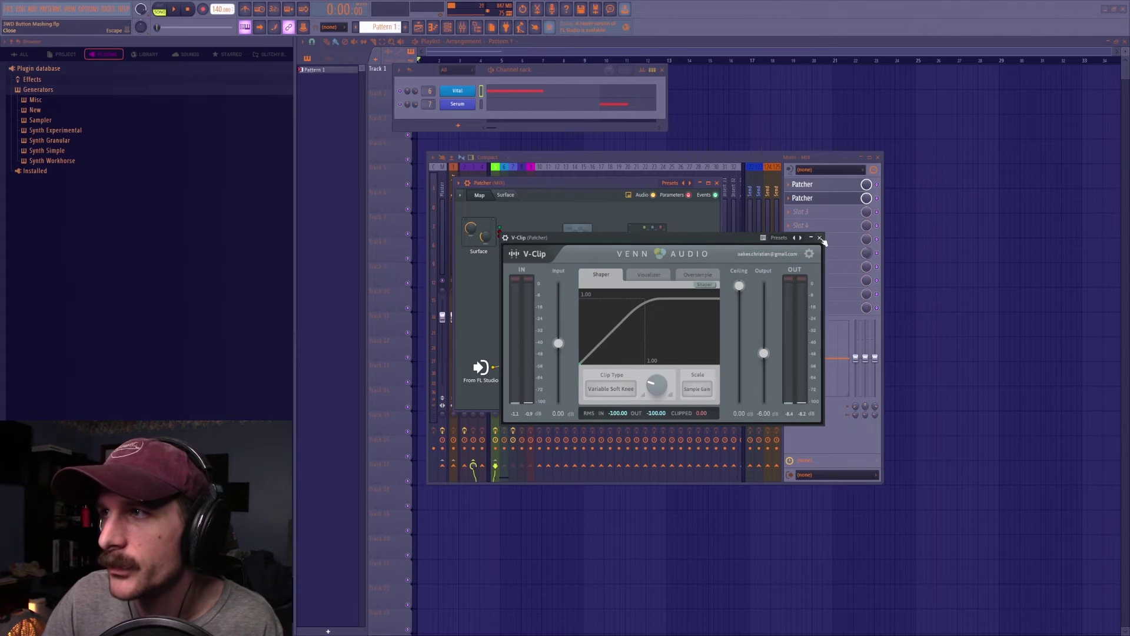
{"action": "left_click", "coordinate": [820, 238]}
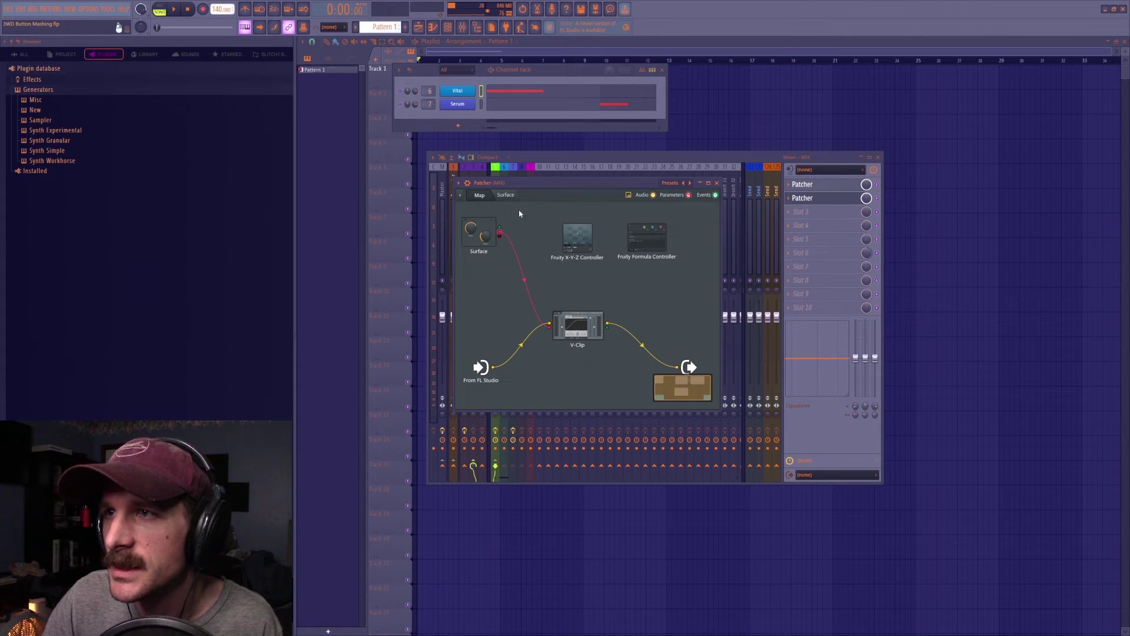
Leave the Surface's edit mode, turn up its first knob, and return to the map.
{"action": "left_click", "coordinate": [505, 196]}
{"action": "right_click", "coordinate": [540, 293]}
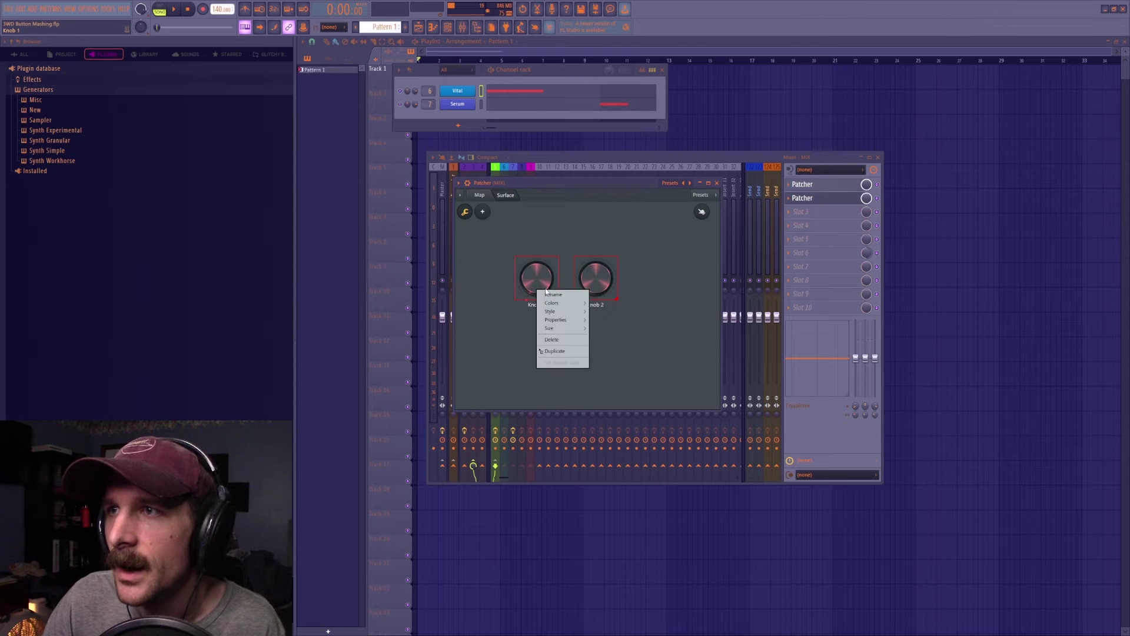
{"action": "left_click", "coordinate": [465, 214]}
{"action": "mouse_move", "coordinate": [542, 287]}
{"action": "left_mouse_down"}
{"action": "mouse_move", "coordinate": [543, 238]}
{"action": "mouse_move", "coordinate": [542, 287]}
{"action": "mouse_move", "coordinate": [542, 273]}
{"action": "left_mouse_up"}
{"action": "left_click", "coordinate": [484, 197]}
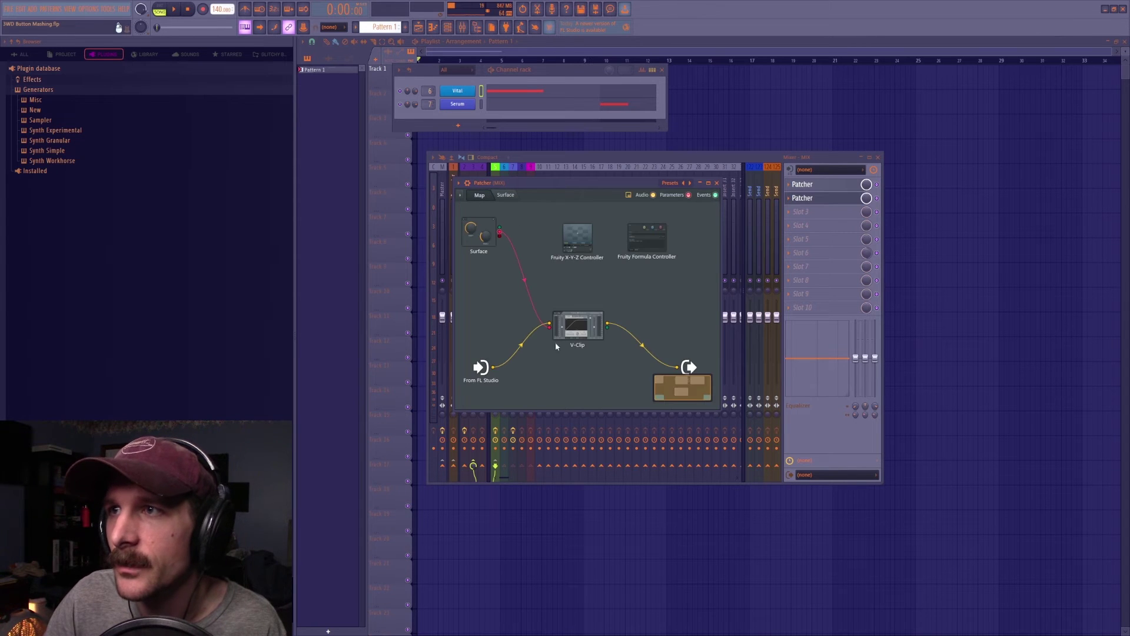
Try V-Clip's input gain at about -10.20 dB, restore it to 0.00 dB, and close the plugin.
{"action": "double_click", "coordinate": [579, 338]}
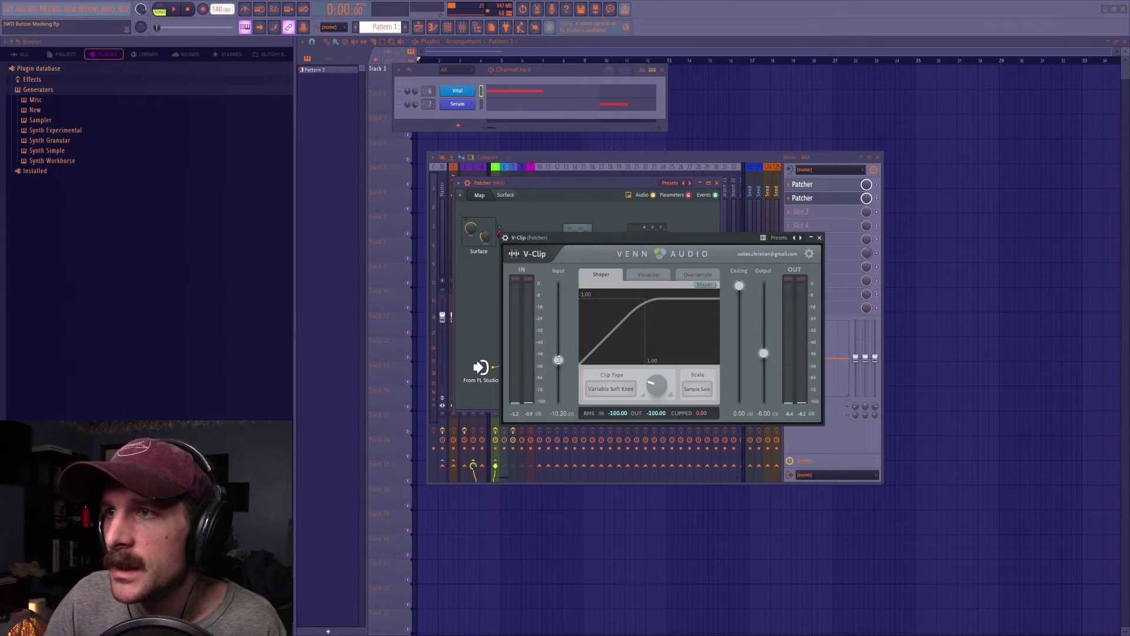
{"action": "double_click", "coordinate": [557, 356]}
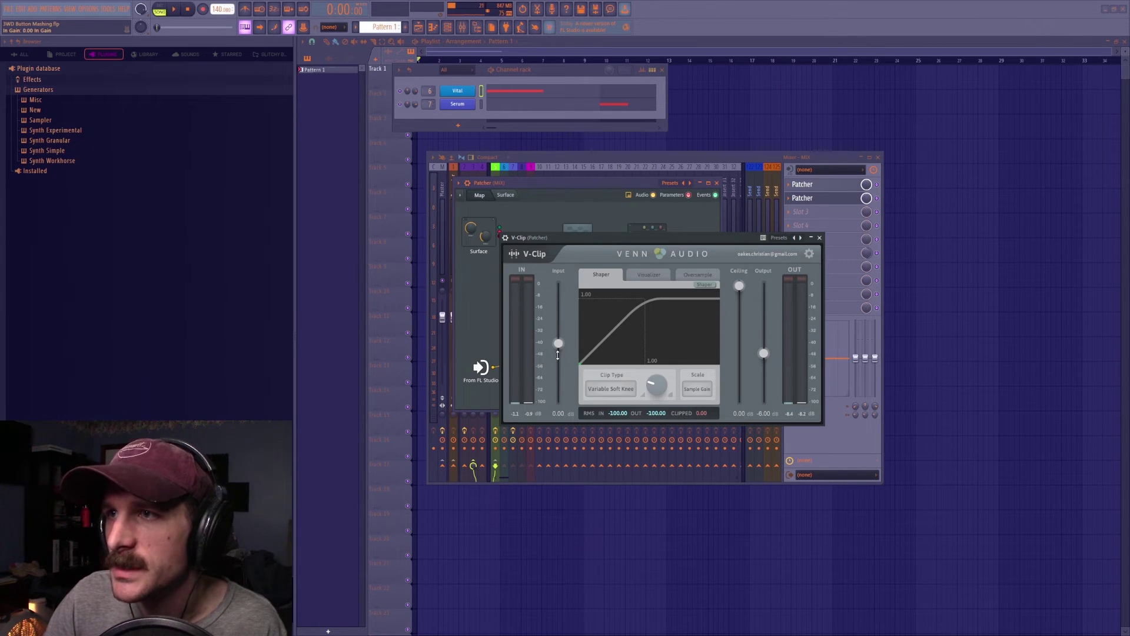
{"action": "left_click", "coordinate": [820, 238]}
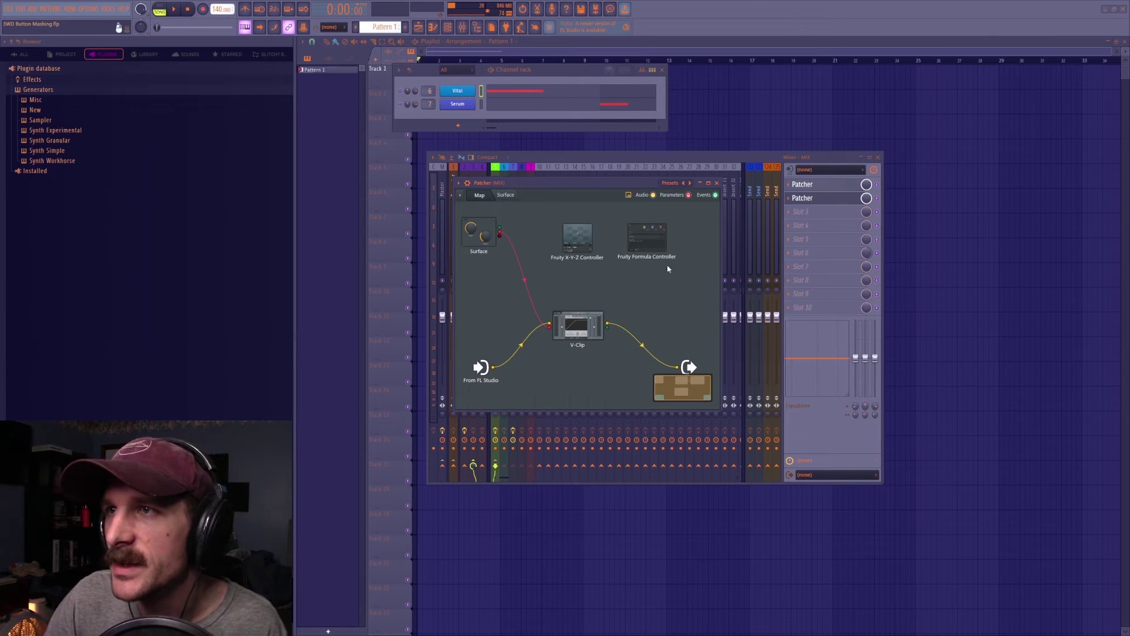
Open Fruity X-Y-Z Controller, move its point around the pad, and show the Y axis's input mapping.
{"action": "double_click", "coordinate": [582, 248]}
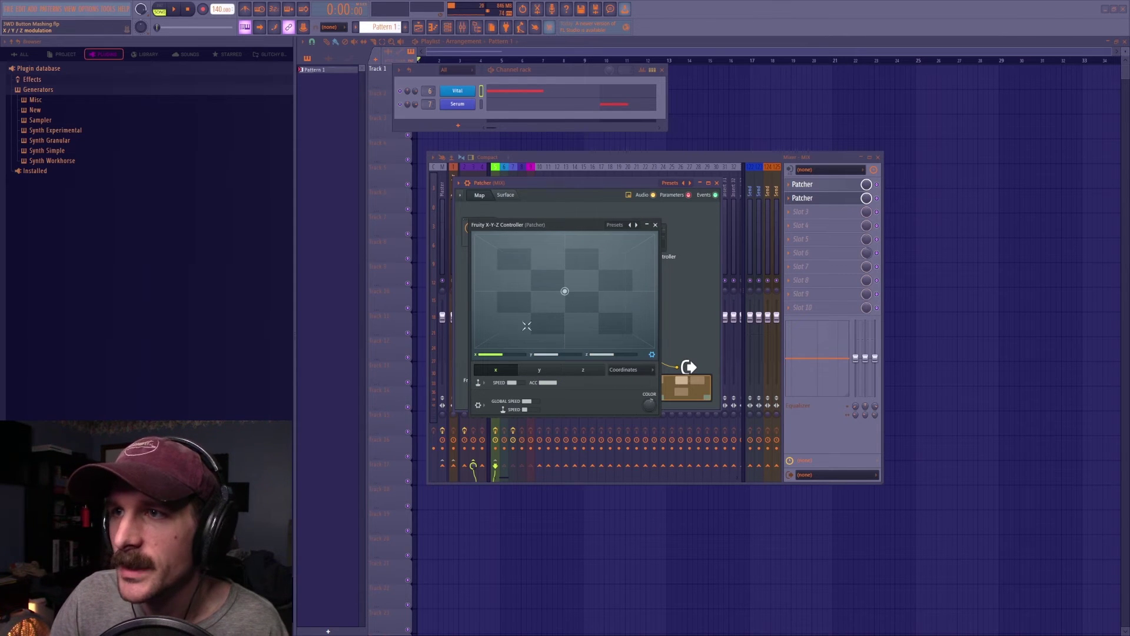
{"action": "left_click_drag", "start_coordinate": [560, 328], "coordinate": [511, 297]}
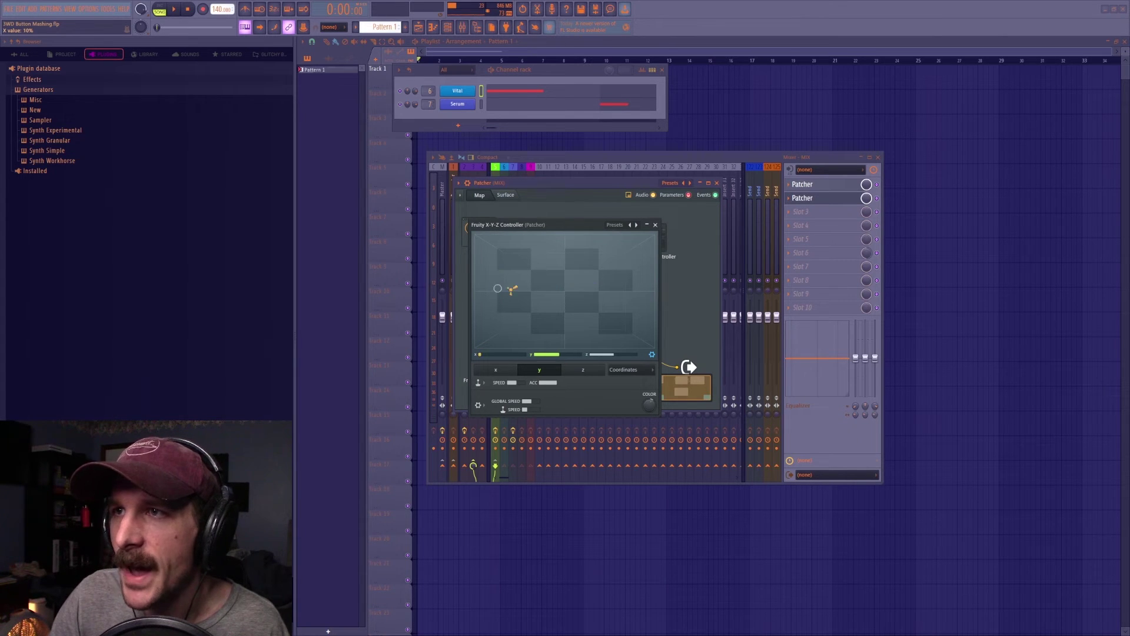
{"action": "left_click", "coordinate": [629, 370]}
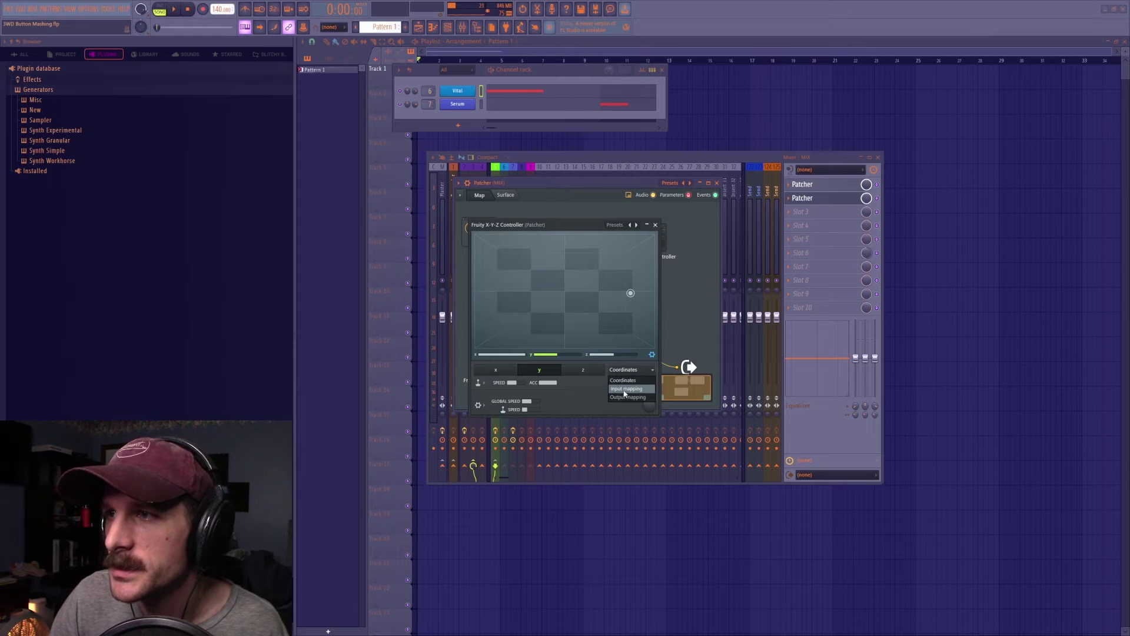
{"action": "left_click", "coordinate": [625, 389]}
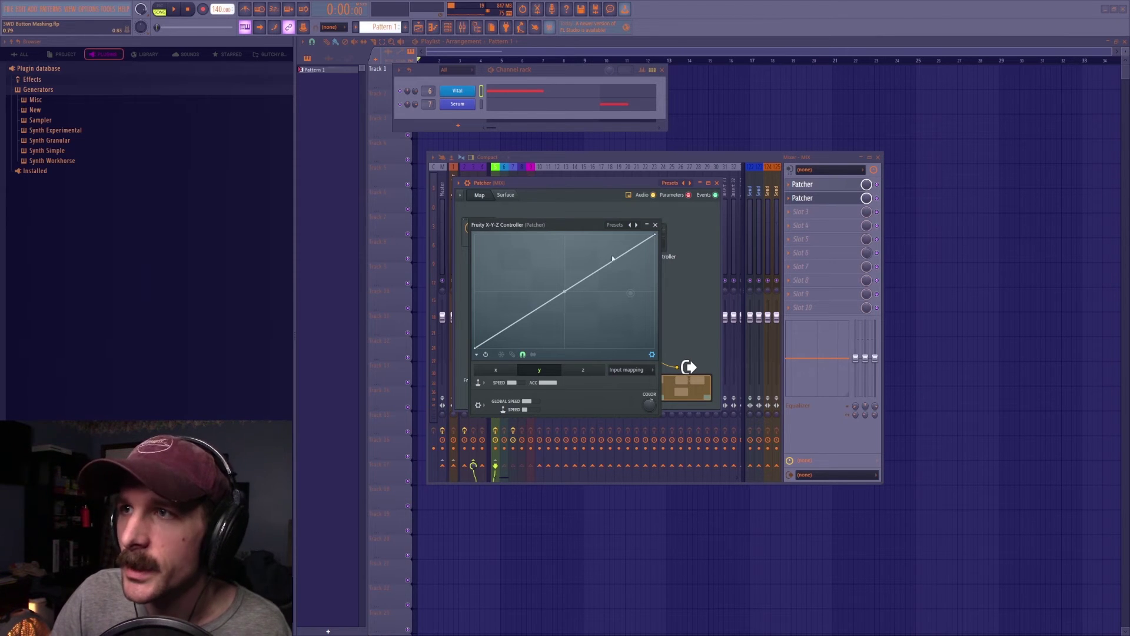
Reshape the X axis's output mapping by raising its start point to mid-height and bending the curve downward.
{"action": "left_click", "coordinate": [496, 371]}
{"action": "left_click", "coordinate": [626, 370]}
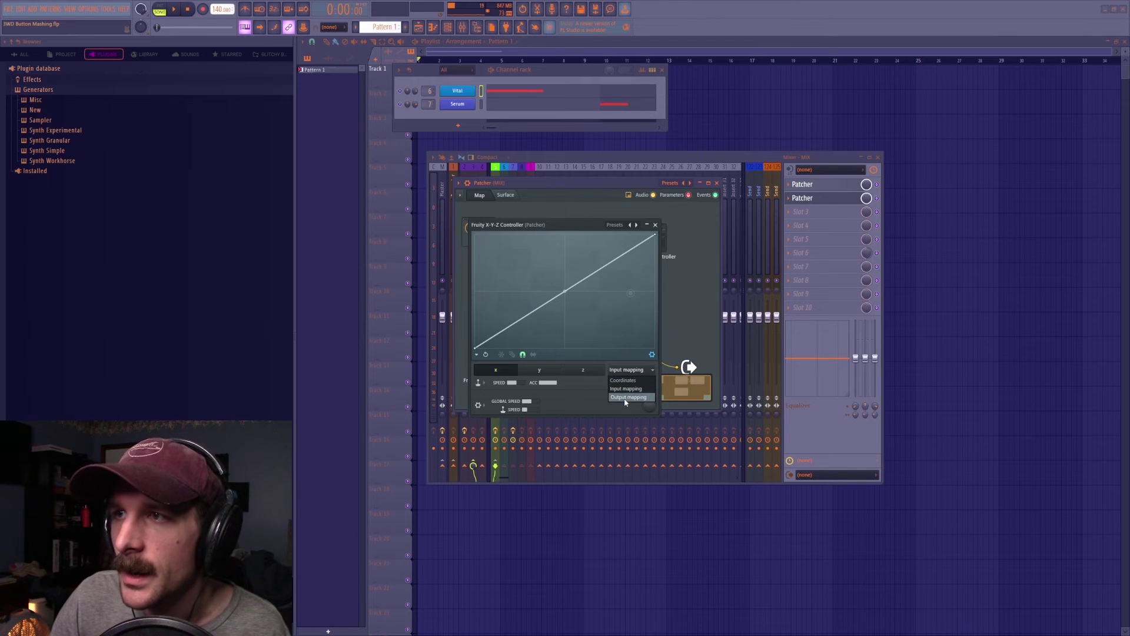
{"action": "left_click", "coordinate": [628, 397]}
{"action": "left_click_drag", "start_coordinate": [477, 348], "coordinate": [485, 293]}
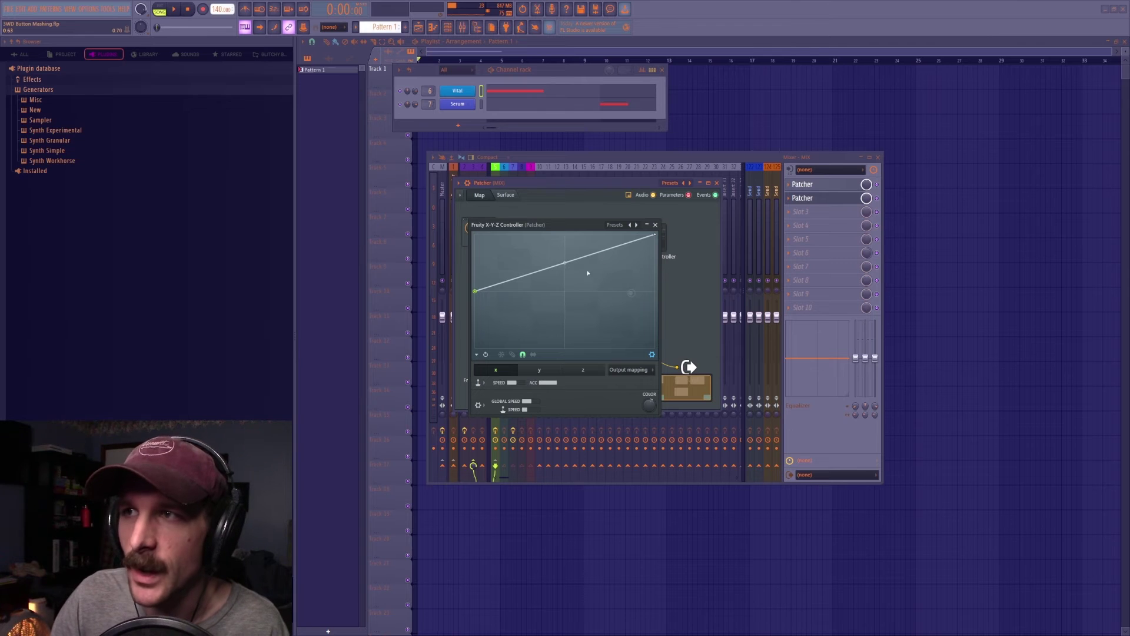
{"action": "left_click_drag", "start_coordinate": [566, 263], "coordinate": [565, 286]}
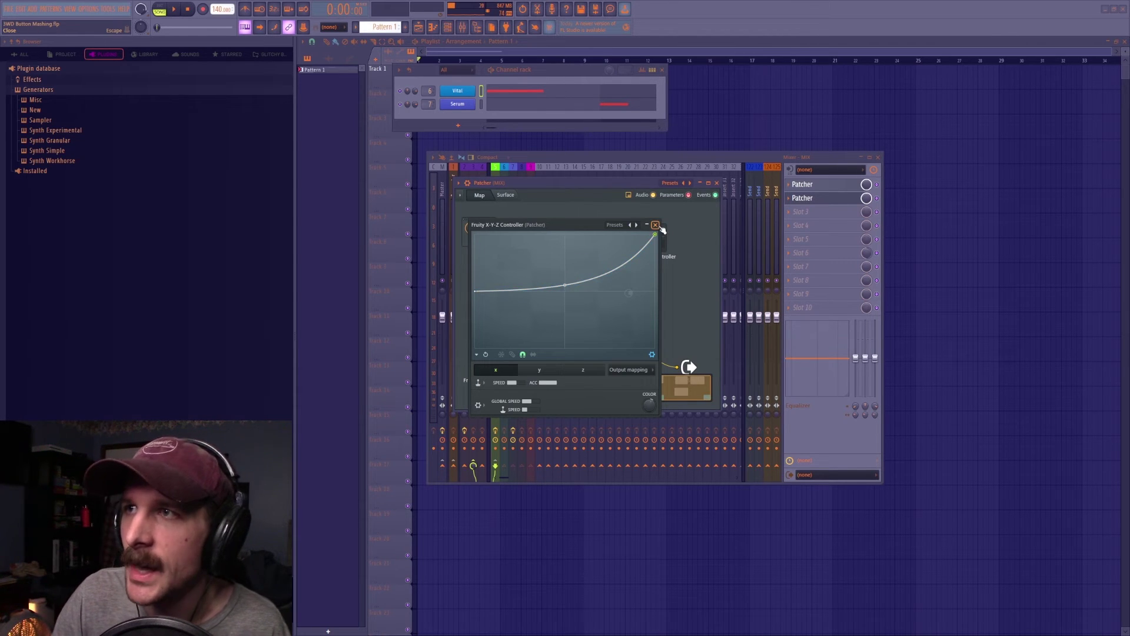
Close the X-Y-Z Controller, disconnect the Surface from V-Clip, and enable the controller's X value input.
{"action": "left_click", "coordinate": [655, 225]}
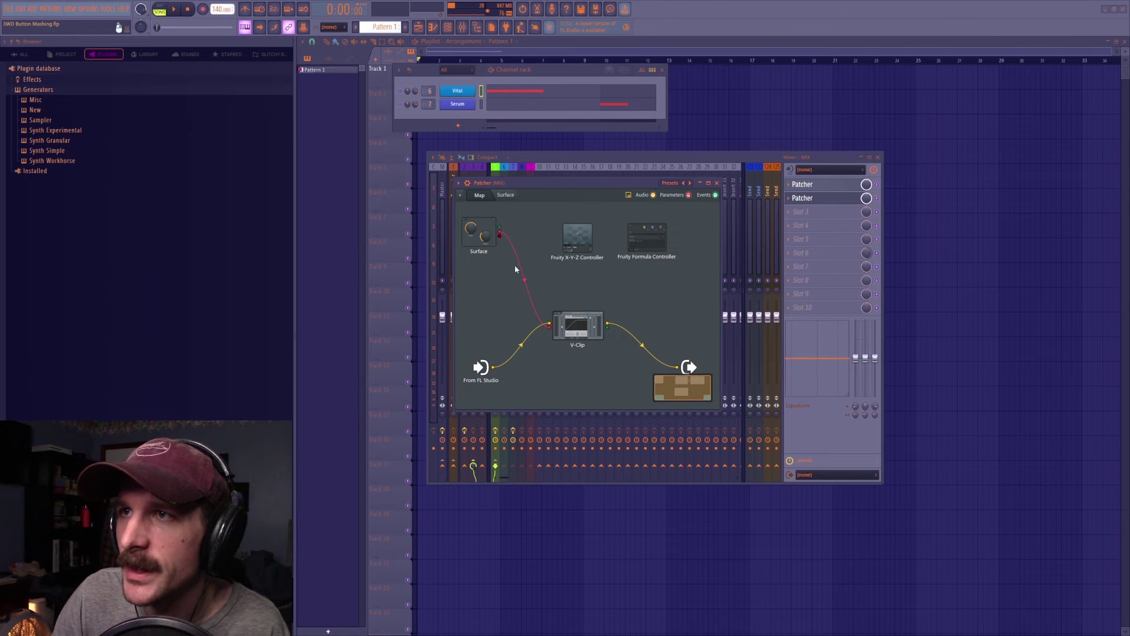
{"action": "left_click_drag", "start_coordinate": [550, 328], "coordinate": [518, 299]}
{"action": "right_click", "coordinate": [577, 237]}
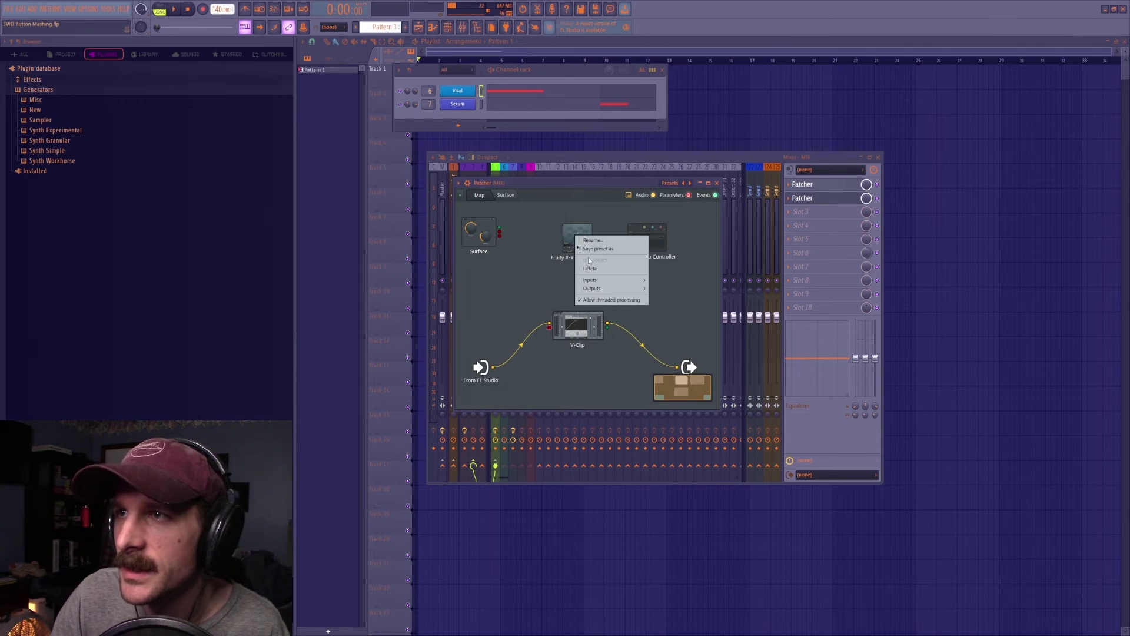
{"action": "mouse_move", "coordinate": [618, 280]}
{"action": "mouse_move", "coordinate": [675, 284]}
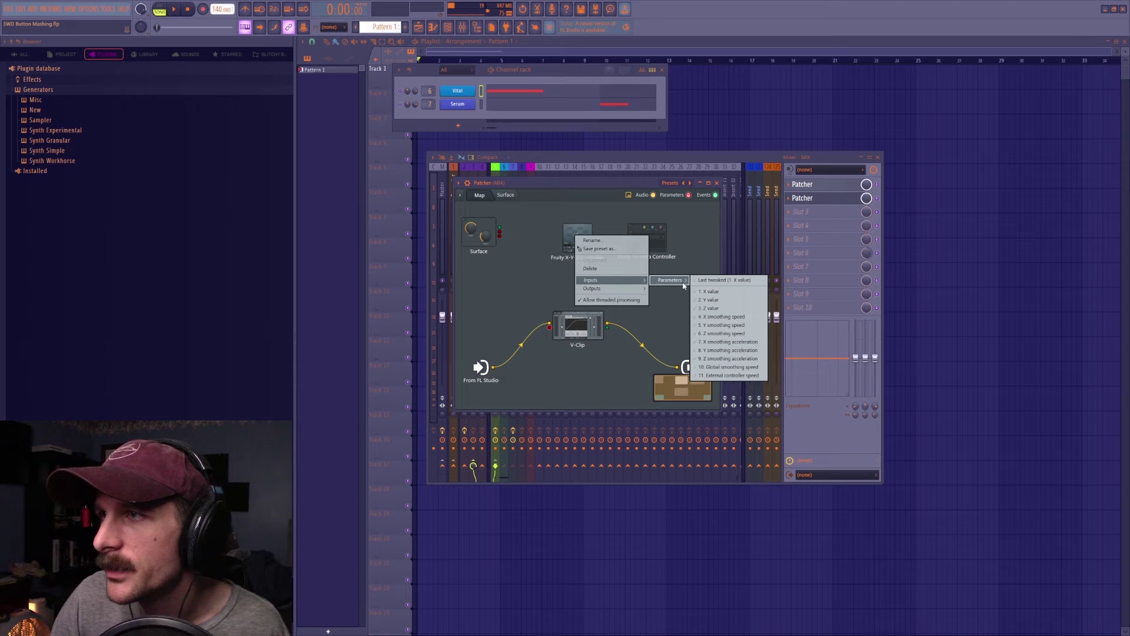
{"action": "left_click", "coordinate": [719, 294]}
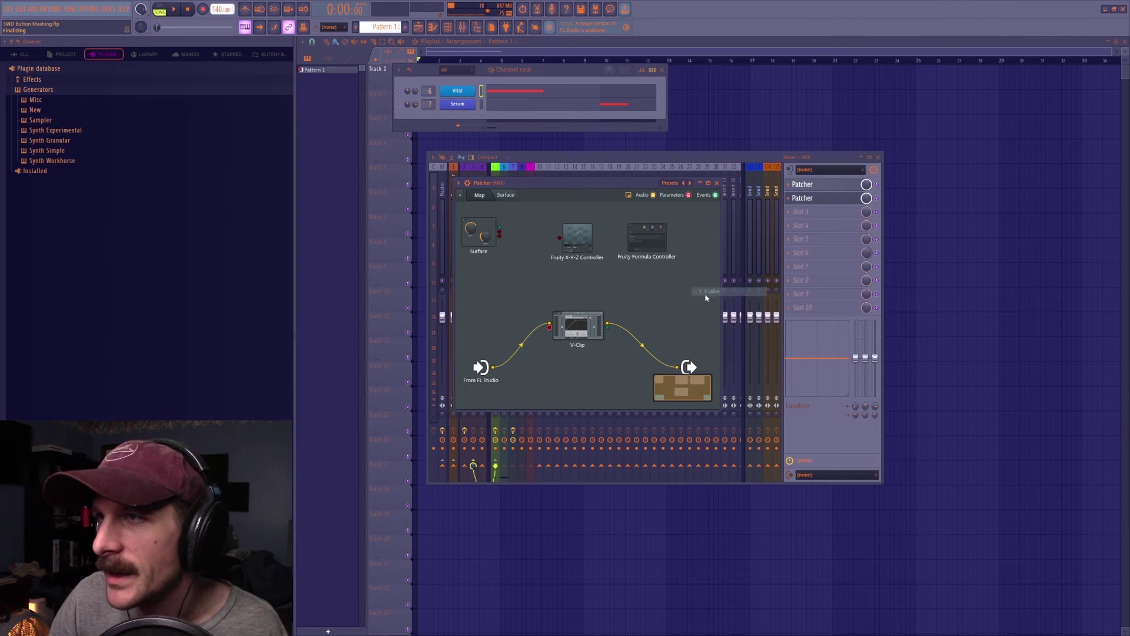
Enable the X-Y-Z Controller's X output and route the Surface's knob through the controller to V-Clip's input gain.
{"action": "right_click", "coordinate": [579, 235]}
{"action": "mouse_move", "coordinate": [605, 288]}
{"action": "mouse_move", "coordinate": [677, 289]}
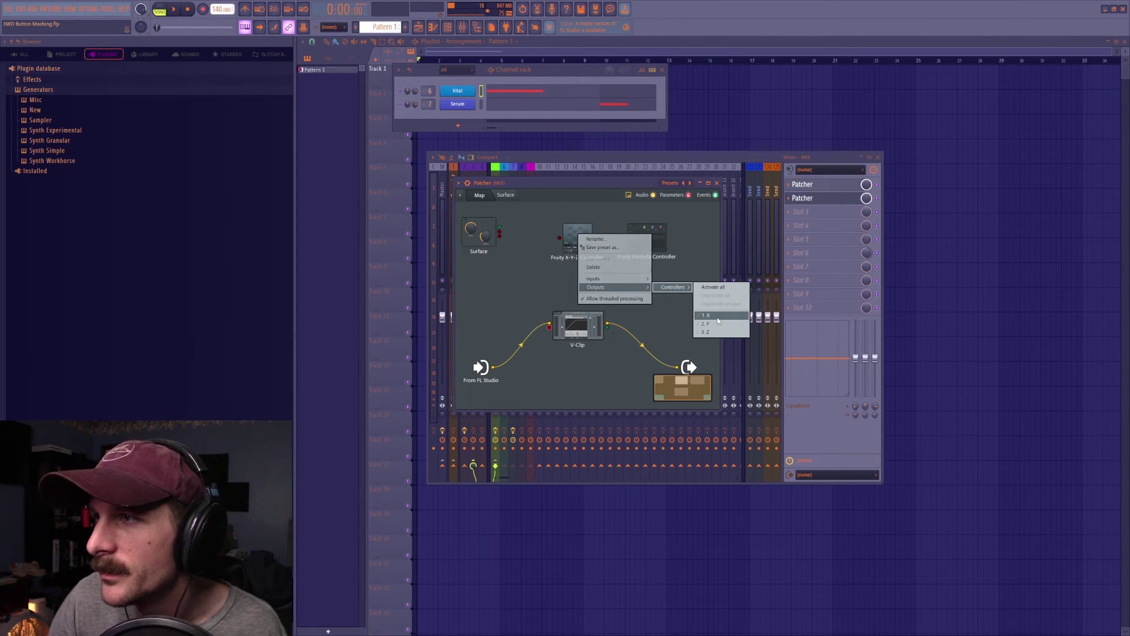
{"action": "left_click", "coordinate": [717, 317]}
{"action": "left_click_drag", "start_coordinate": [500, 231], "coordinate": [597, 252]}
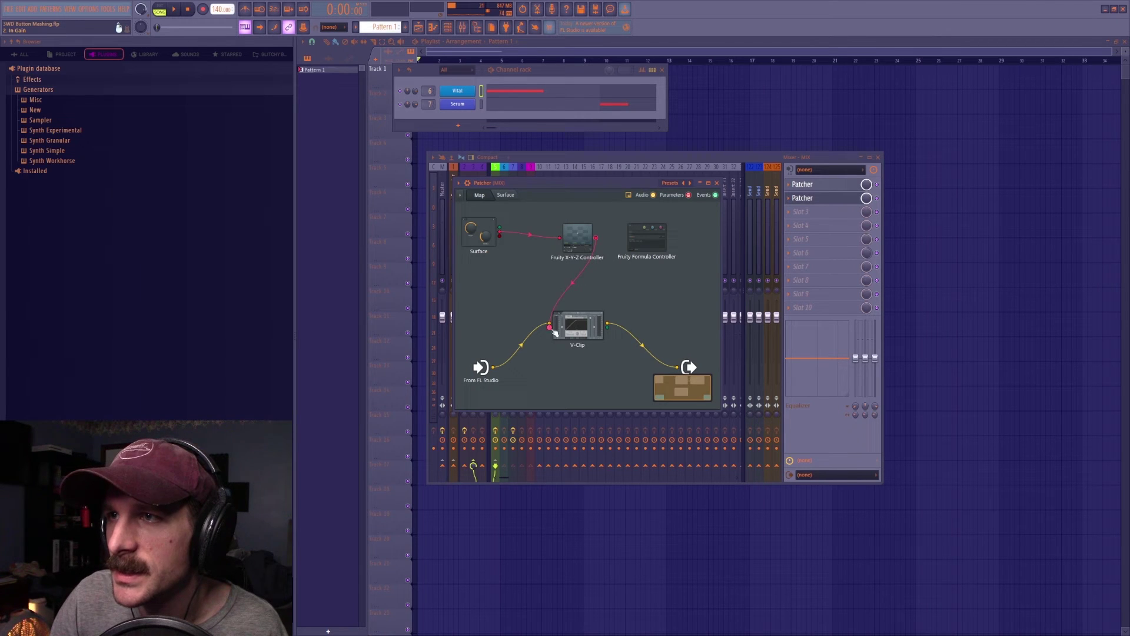
Place V-Clip's window beside the Surface and turn Knob 1 up and down to test its control of the input gain.
{"action": "double_click", "coordinate": [579, 342]}
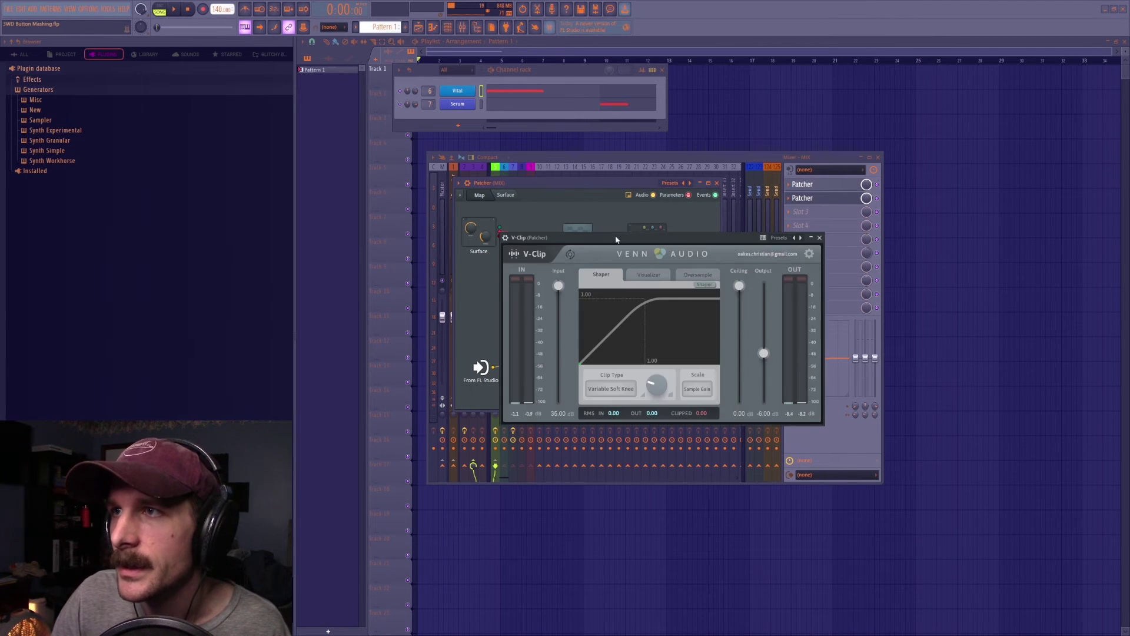
{"action": "left_click_drag", "start_coordinate": [589, 231], "coordinate": [772, 231]}
{"action": "left_click", "coordinate": [505, 195]}
{"action": "left_click_drag", "start_coordinate": [536, 278], "coordinate": [536, 310]}
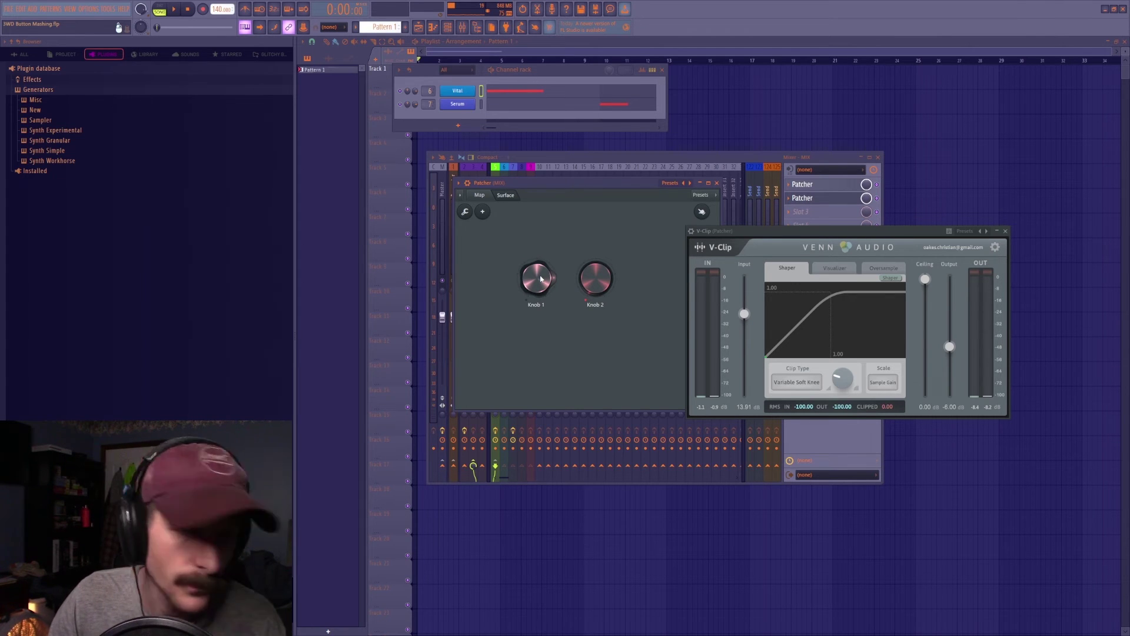
{"action": "left_click_drag", "start_coordinate": [541, 278], "coordinate": [540, 295]}
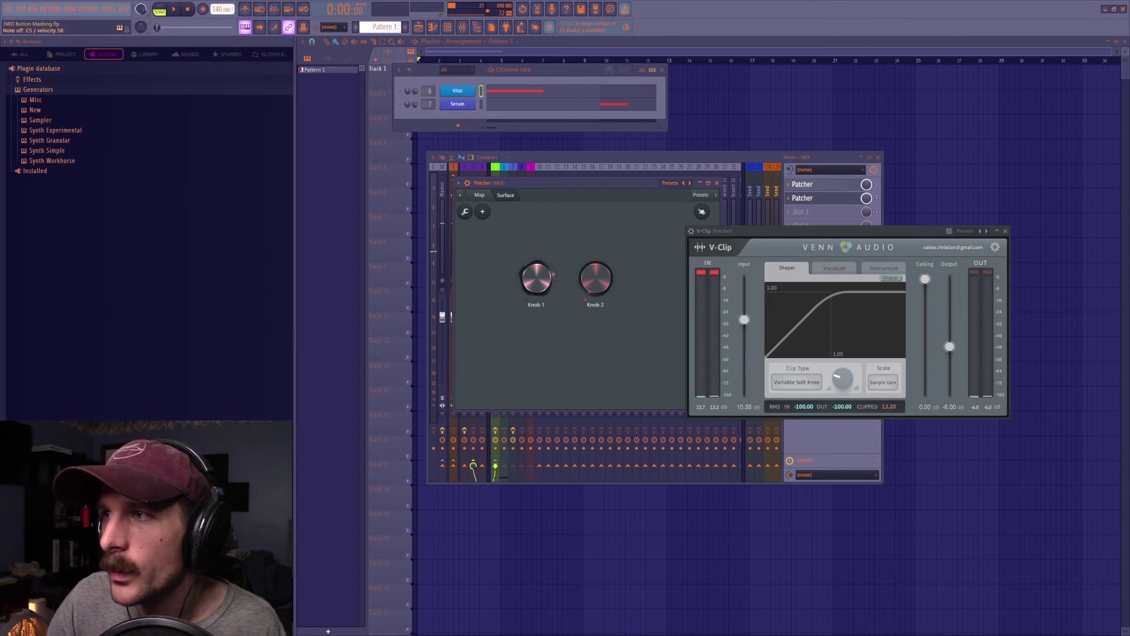
{"action": "left_click_drag", "start_coordinate": [541, 285], "coordinate": [540, 281]}
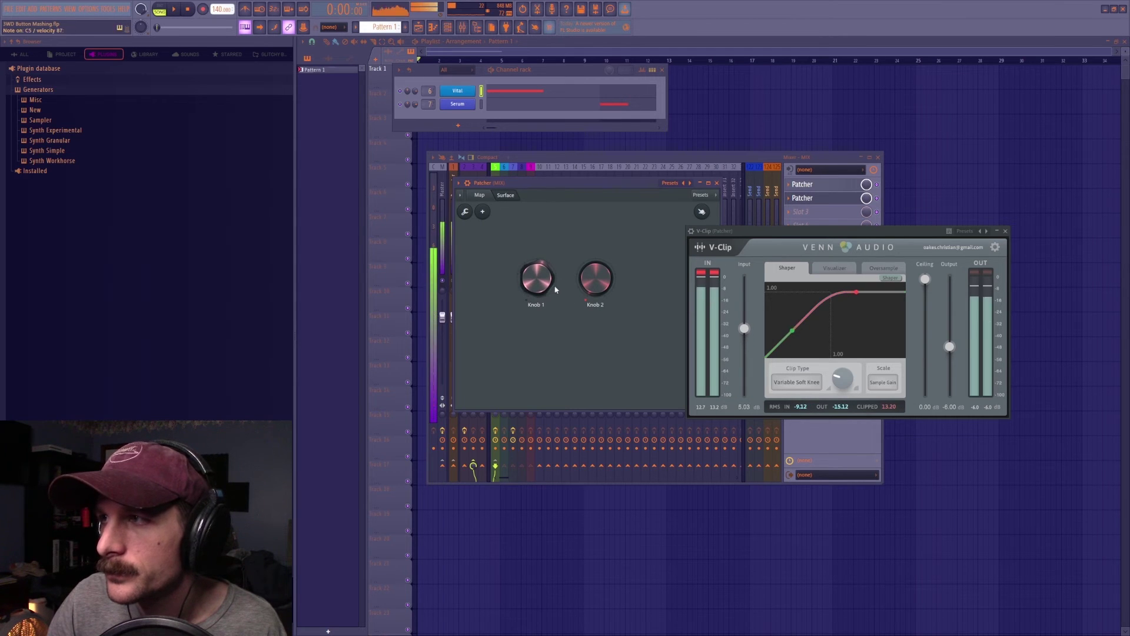
{"action": "left_click_drag", "start_coordinate": [541, 281], "coordinate": [540, 284]}
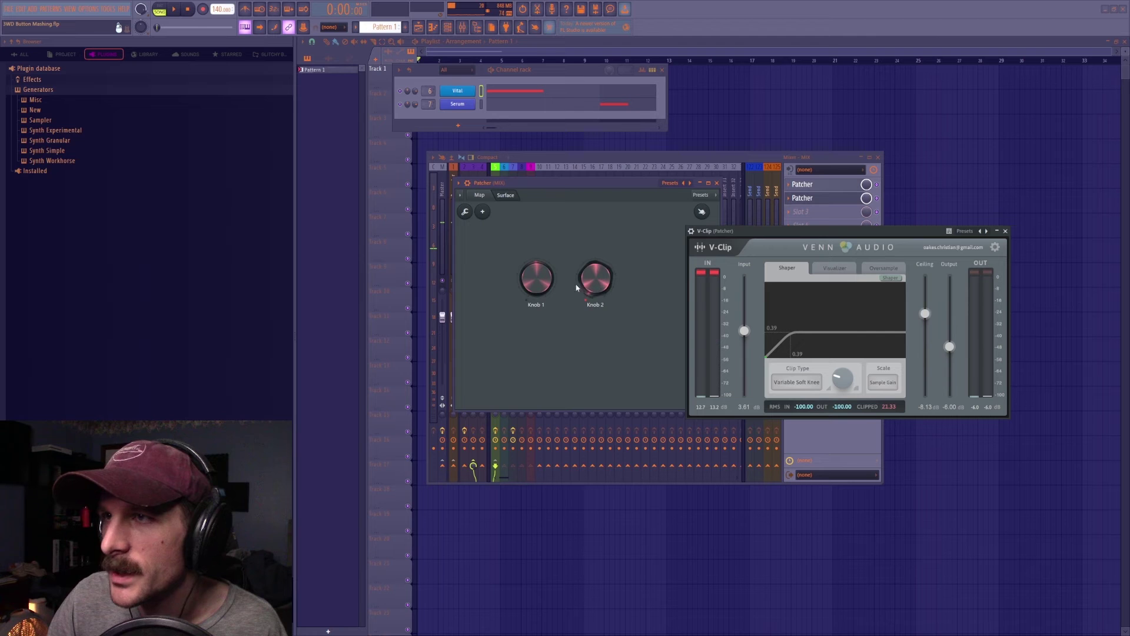
{"action": "mouse_move", "coordinate": [539, 278]}
{"action": "left_mouse_down"}
{"action": "mouse_move", "coordinate": [552, 286]}
{"action": "mouse_move", "coordinate": [546, 273]}
{"action": "left_mouse_up"}
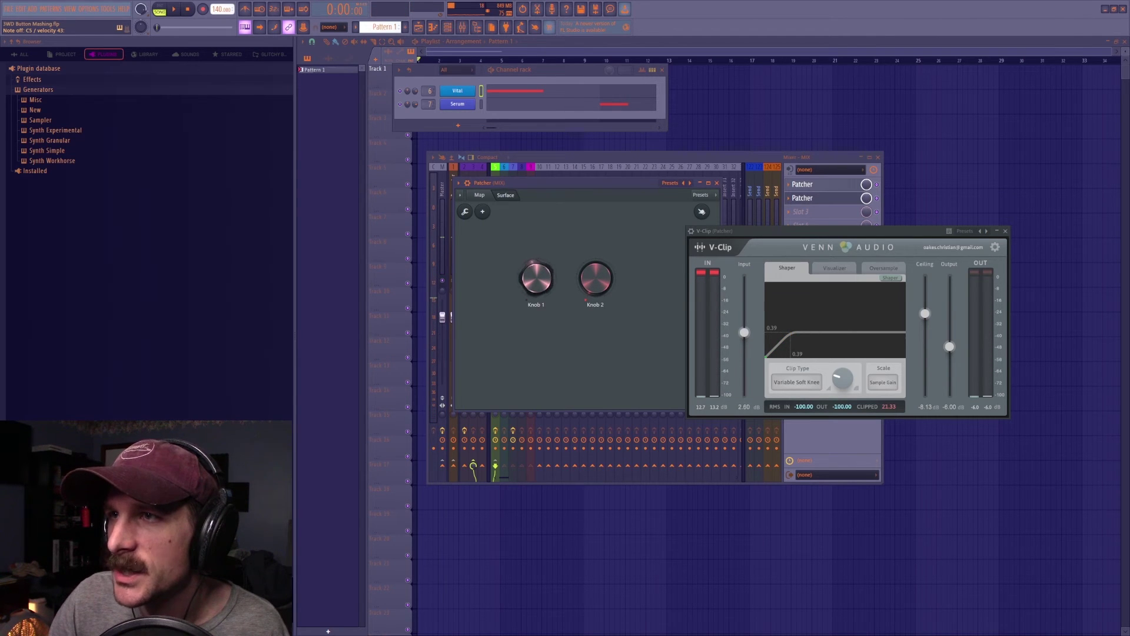
{"action": "mouse_move", "coordinate": [553, 278]}
{"action": "left_mouse_down"}
{"action": "mouse_move", "coordinate": [552, 267]}
{"action": "mouse_move", "coordinate": [546, 303]}
{"action": "mouse_move", "coordinate": [545, 286]}
{"action": "left_mouse_up"}
Reset V-Clip's ceiling to 0.00 dB, lower Knob 1 to minimum, and return to the map with the plugin closed.
{"action": "left_click_drag", "start_coordinate": [925, 313], "coordinate": [923, 314]}
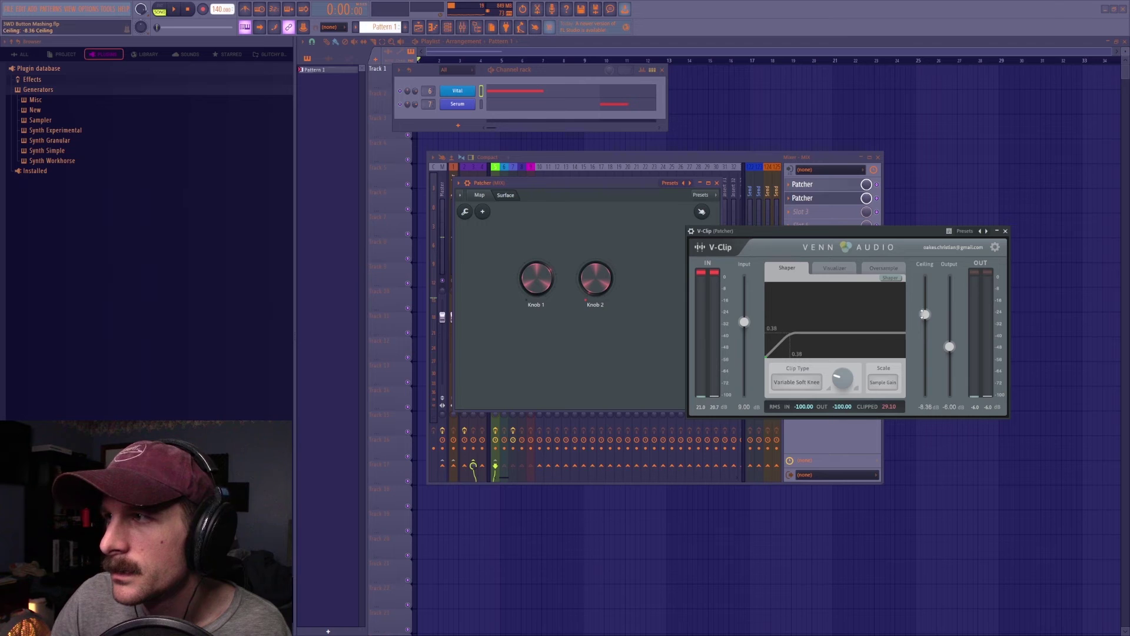
{"action": "double_click", "coordinate": [923, 314]}
{"action": "left_click_drag", "start_coordinate": [526, 286], "coordinate": [549, 296]}
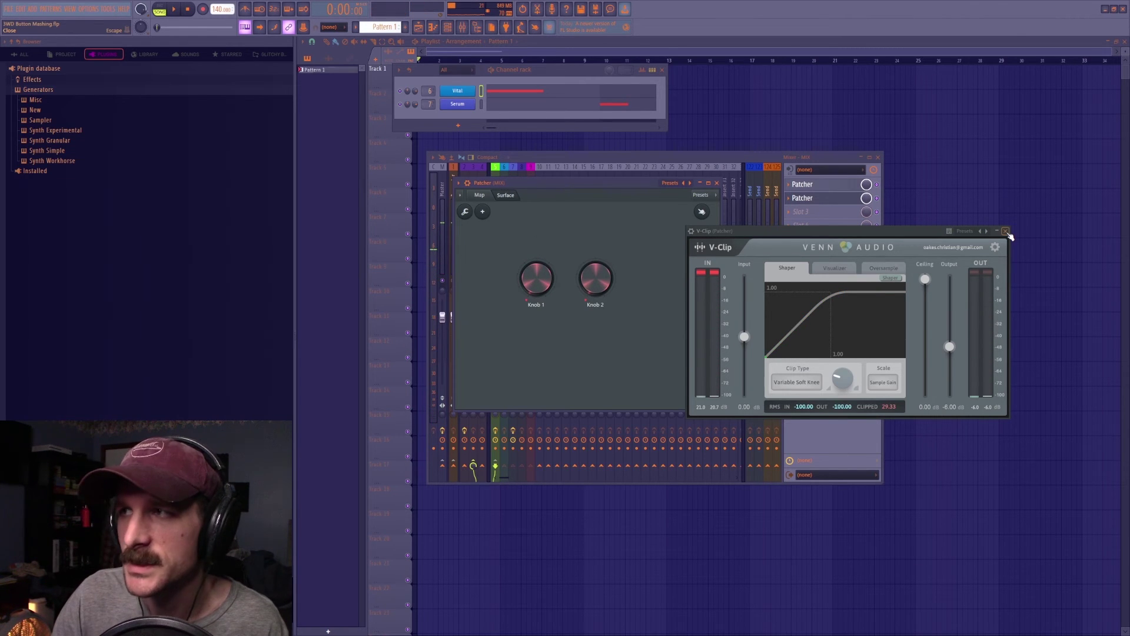
{"action": "left_click", "coordinate": [1006, 232]}
{"action": "left_click", "coordinate": [480, 195]}
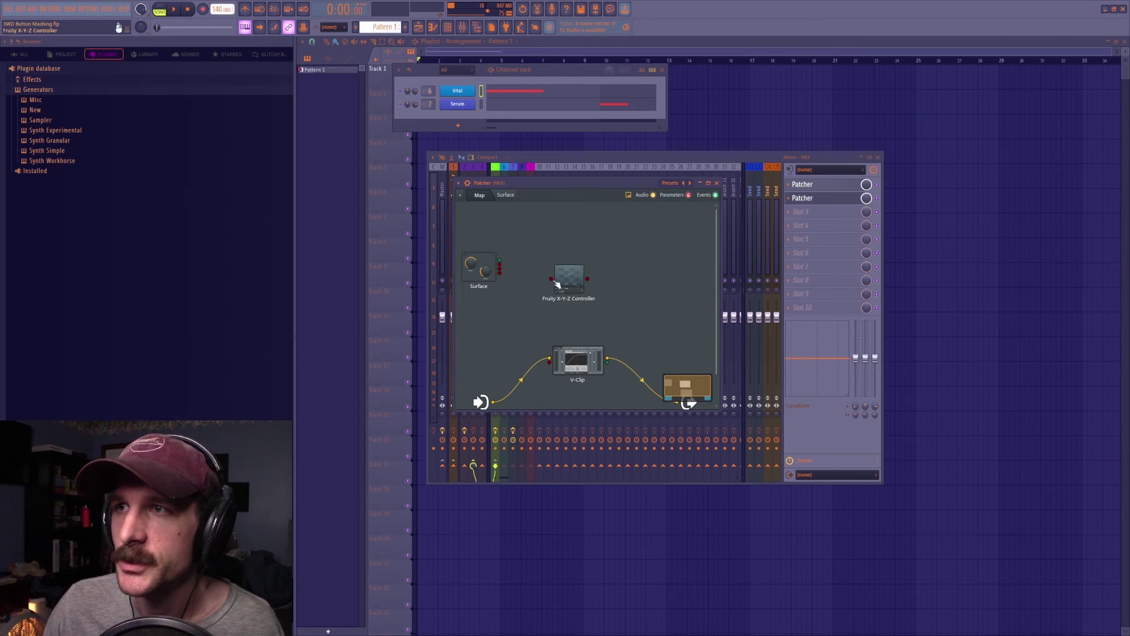
Add a Fruity Formula Controller to the Patcher map.
{"action": "right_click", "coordinate": [615, 265]}
{"action": "mouse_move", "coordinate": [635, 277]}
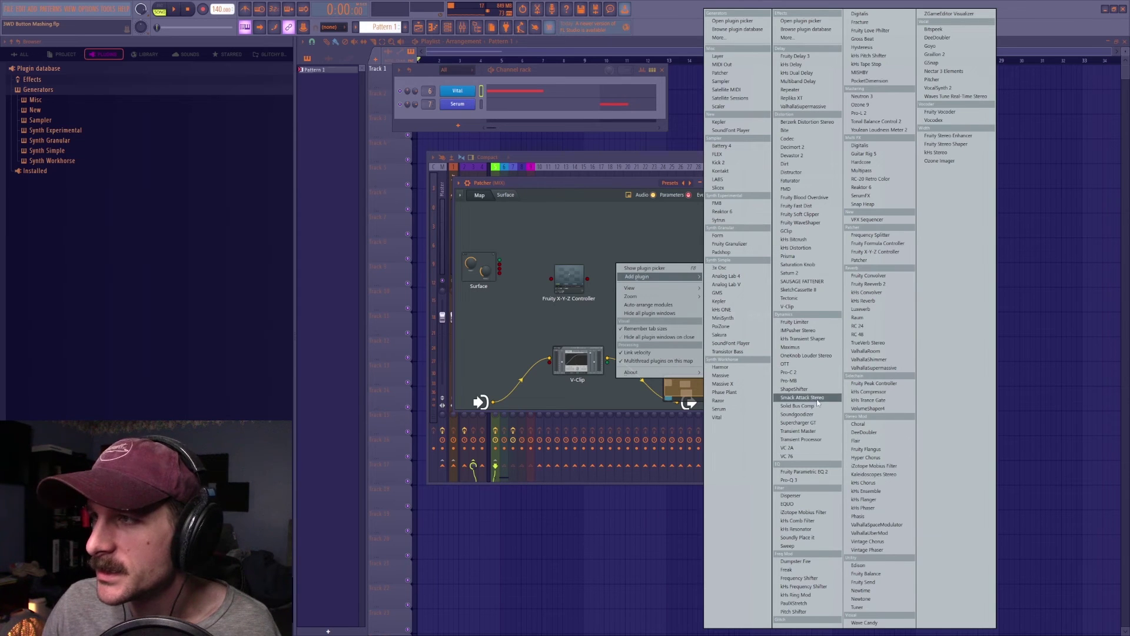
{"action": "left_click", "coordinate": [873, 243]}
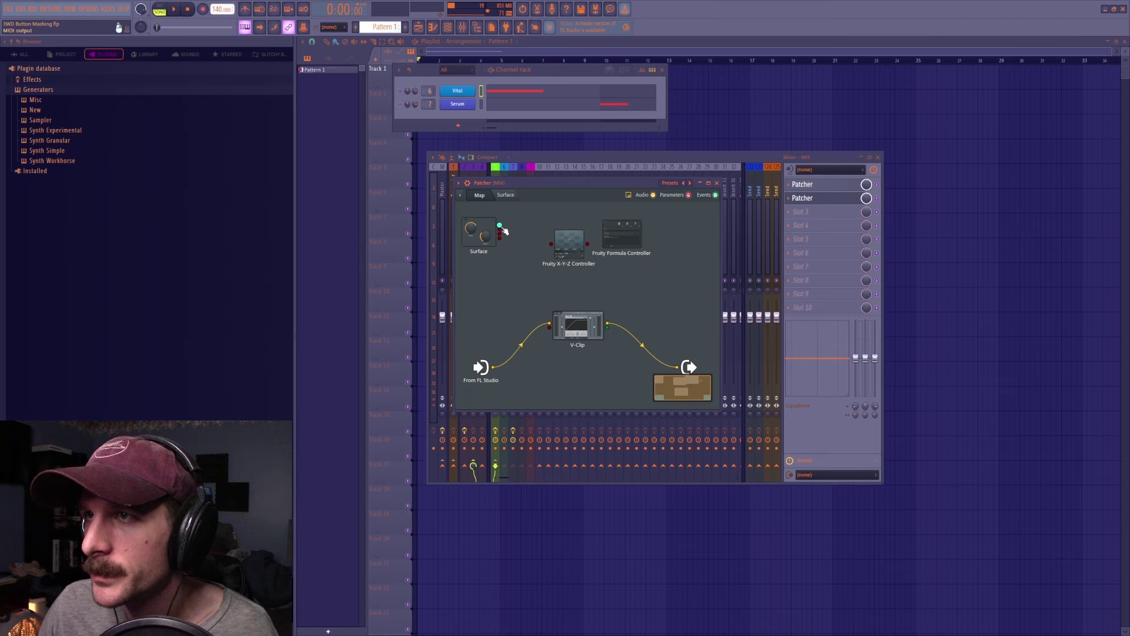
Enable the a, b and c parameter inputs on the Fruity Formula Controller.
{"action": "right_click", "coordinate": [623, 238]}
{"action": "mouse_move", "coordinate": [665, 283]}
{"action": "mouse_move", "coordinate": [718, 285]}
{"action": "left_click", "coordinate": [768, 296]}
{"action": "right_click", "coordinate": [619, 235]}
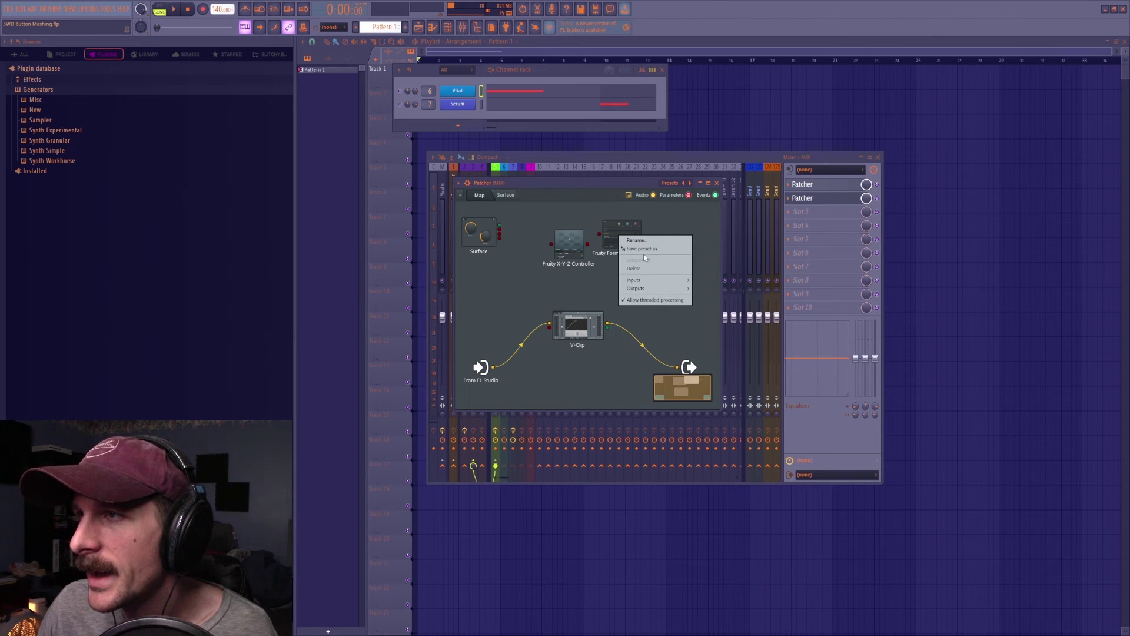
{"action": "mouse_move", "coordinate": [641, 283]}
{"action": "mouse_move", "coordinate": [726, 281]}
{"action": "left_click", "coordinate": [760, 298]}
{"action": "right_click", "coordinate": [620, 231]}
{"action": "mouse_move", "coordinate": [653, 276]}
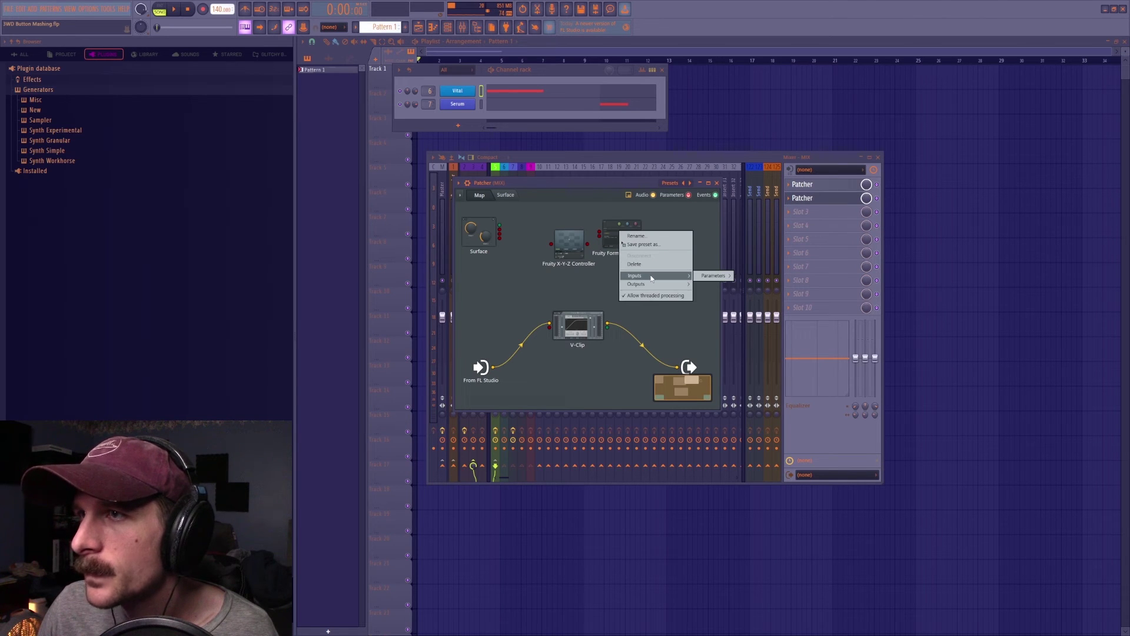
{"action": "mouse_move", "coordinate": [722, 277]}
{"action": "left_click", "coordinate": [758, 304]}
Enable the Fruity Formula Controller's output, and check the Surface's B or C button and its two knobs.
{"action": "right_click", "coordinate": [620, 237]}
{"action": "mouse_move", "coordinate": [654, 291]}
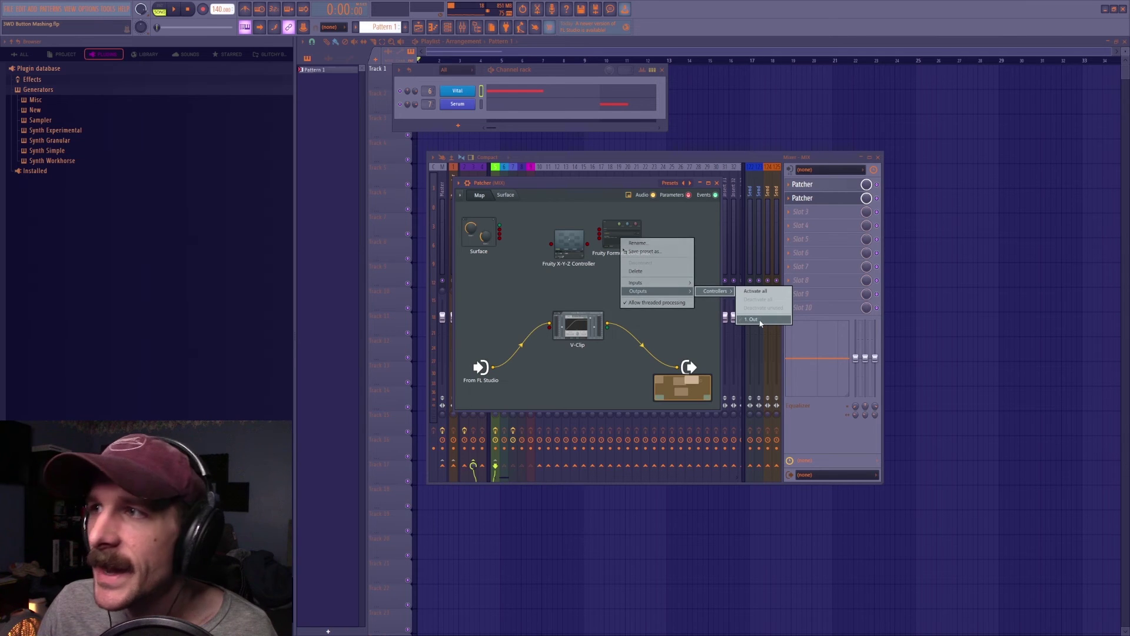
{"action": "left_click", "coordinate": [755, 291]}
{"action": "left_click", "coordinate": [510, 196]}
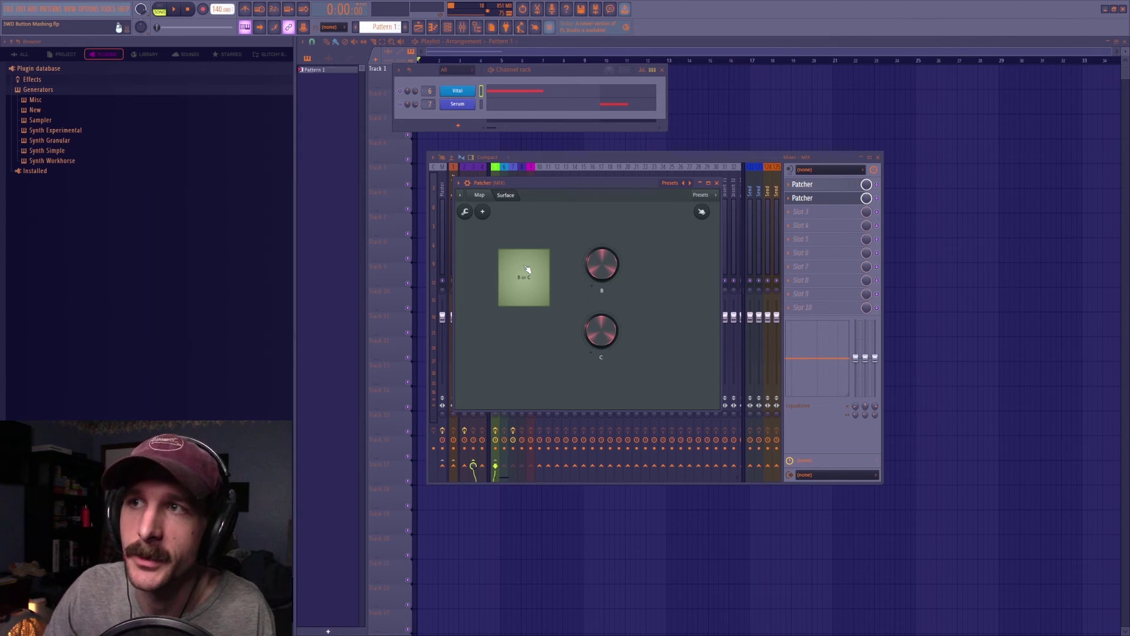
{"action": "left_click", "coordinate": [480, 196]}
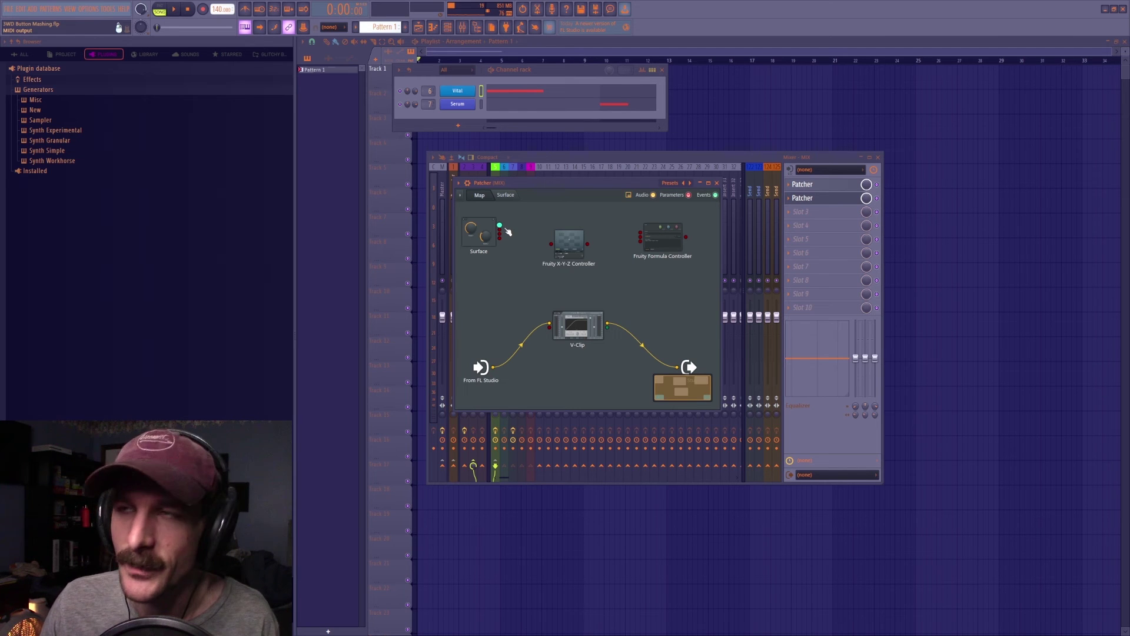
Begin the Fruity Formula Controller's formula with "if" and look up the If function's syntax in the online manual.
{"action": "left_click", "coordinate": [677, 235]}
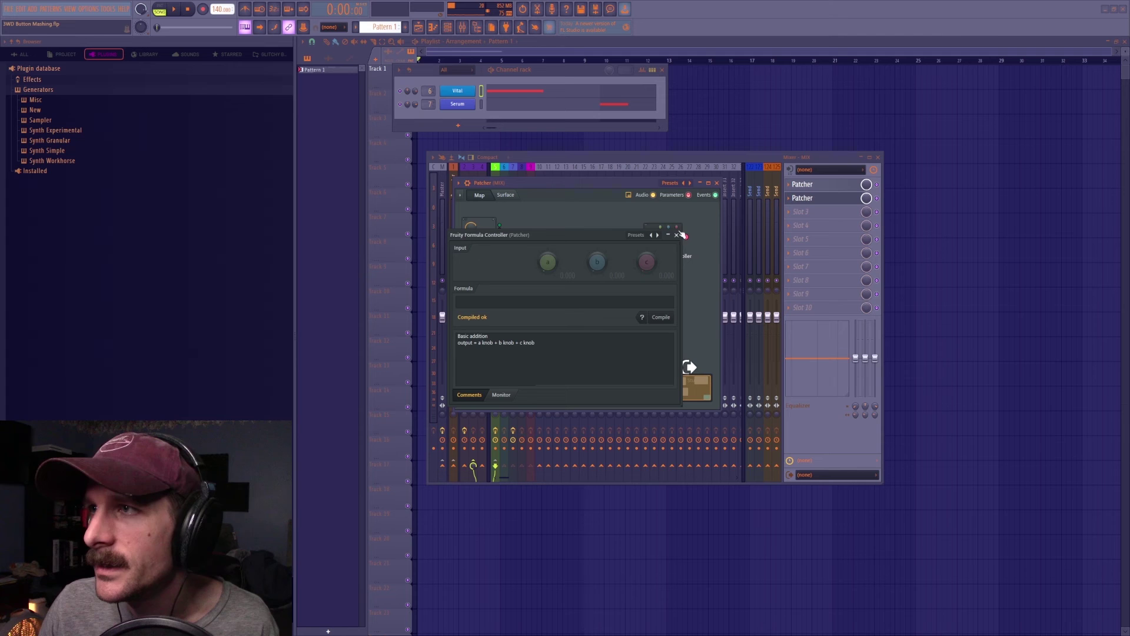
{"action": "left_click", "coordinate": [530, 302]}
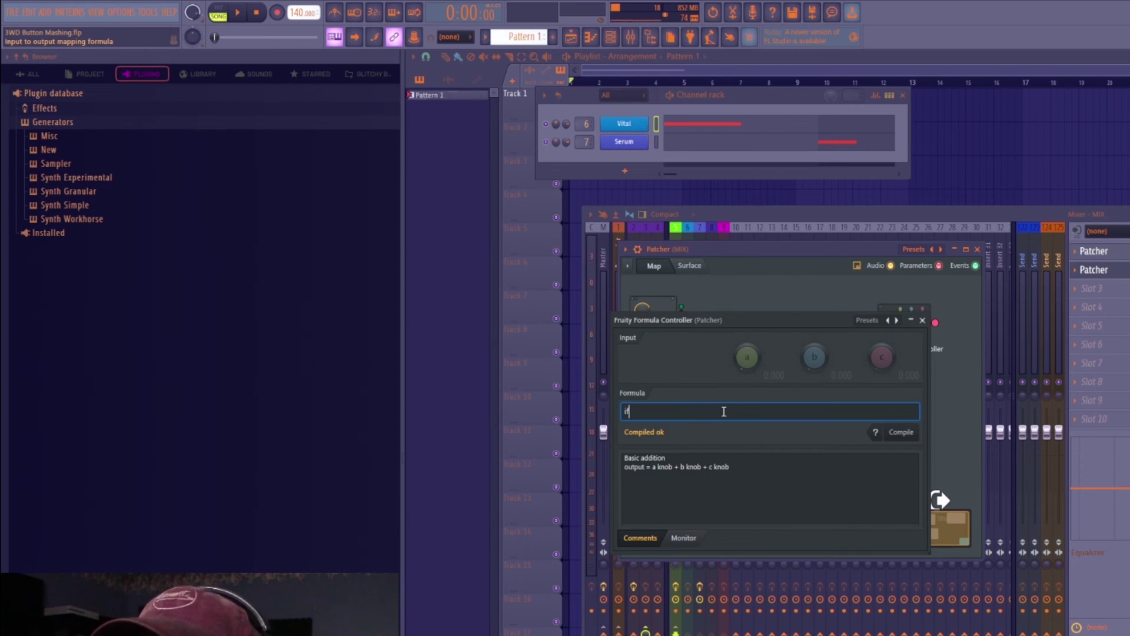
{"action": "key", "text": "alt+Tab"}
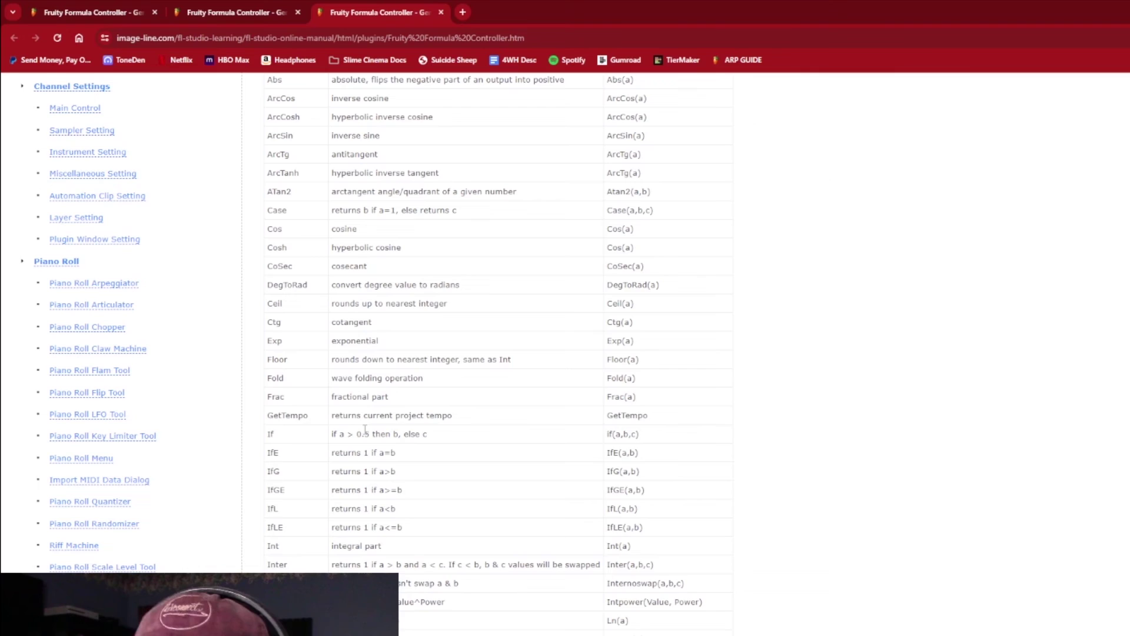
{"action": "key", "text": "alt+Tab"}
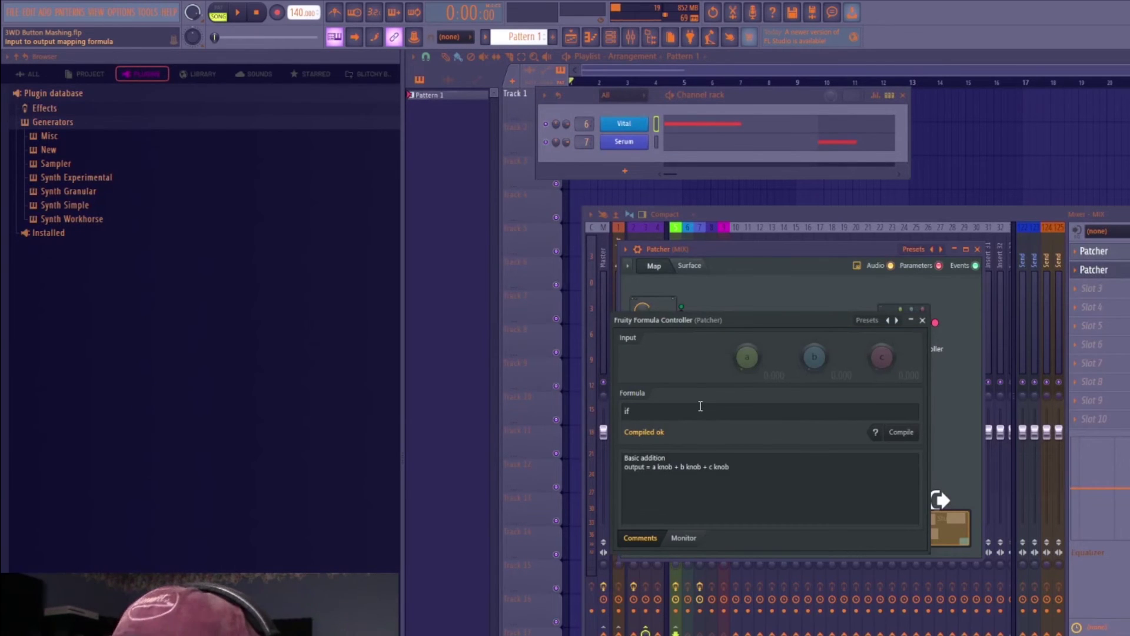
Complete the formula as if(a=1,b,c) and close the Fruity Formula Controller.
{"action": "left_click", "coordinate": [739, 415]}
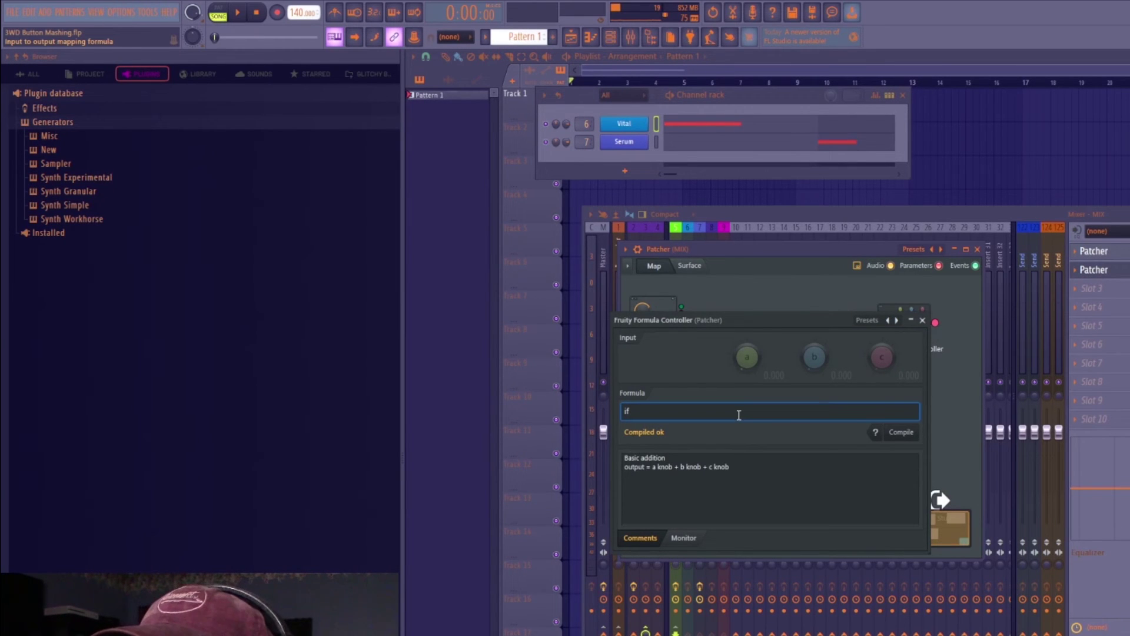
{"action": "type", "text": "(a"}
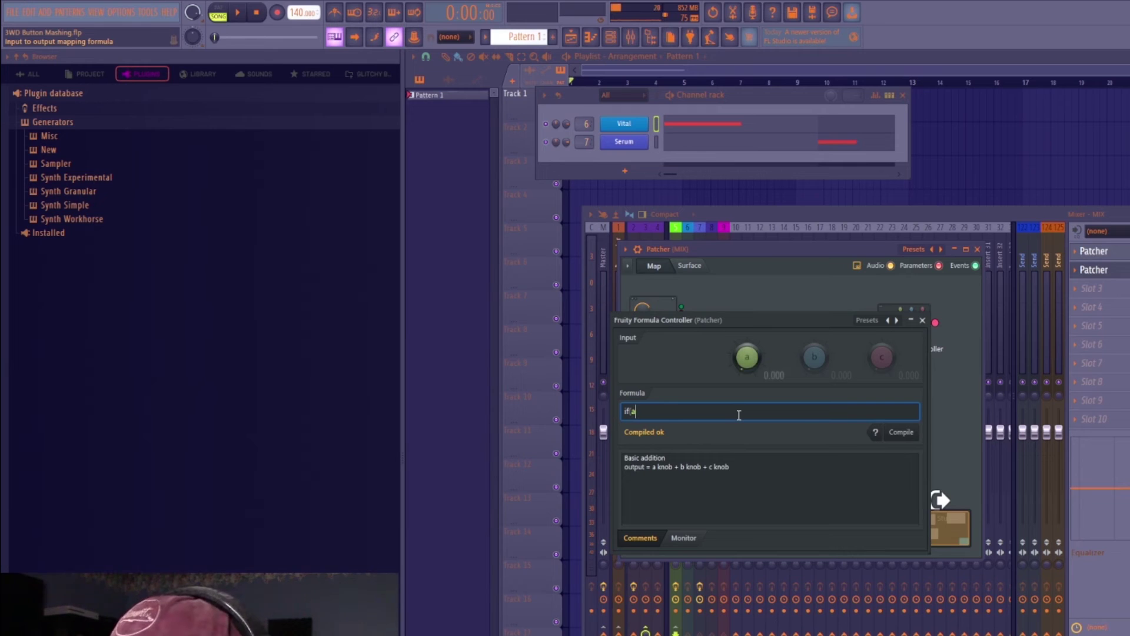
{"action": "type", "text": "=1"}
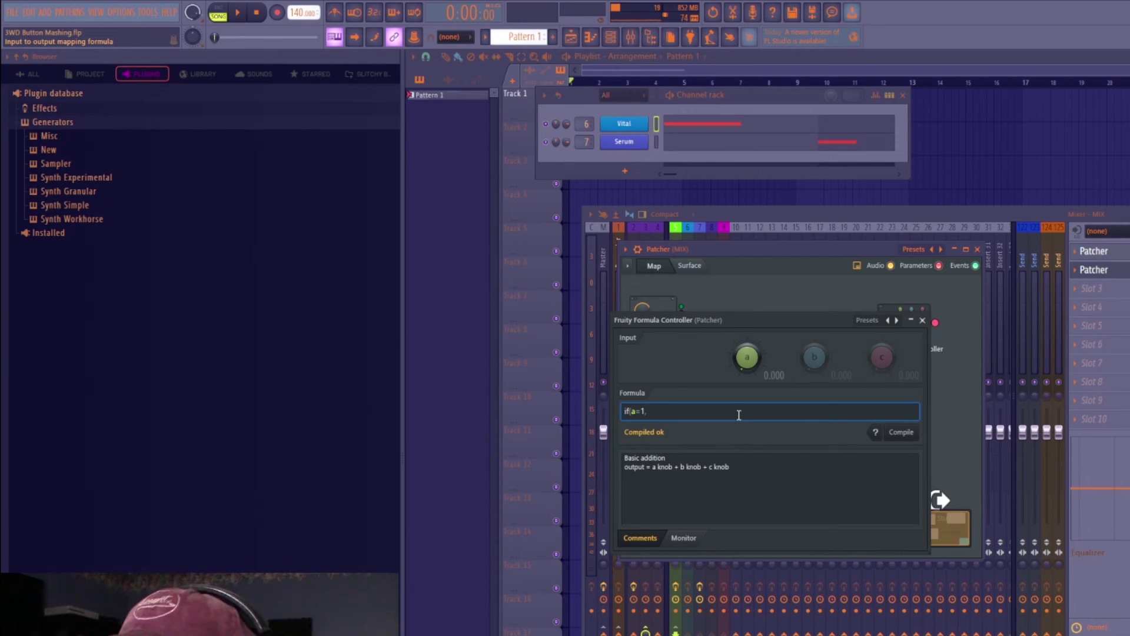
{"action": "type", "text": ",b,c"}
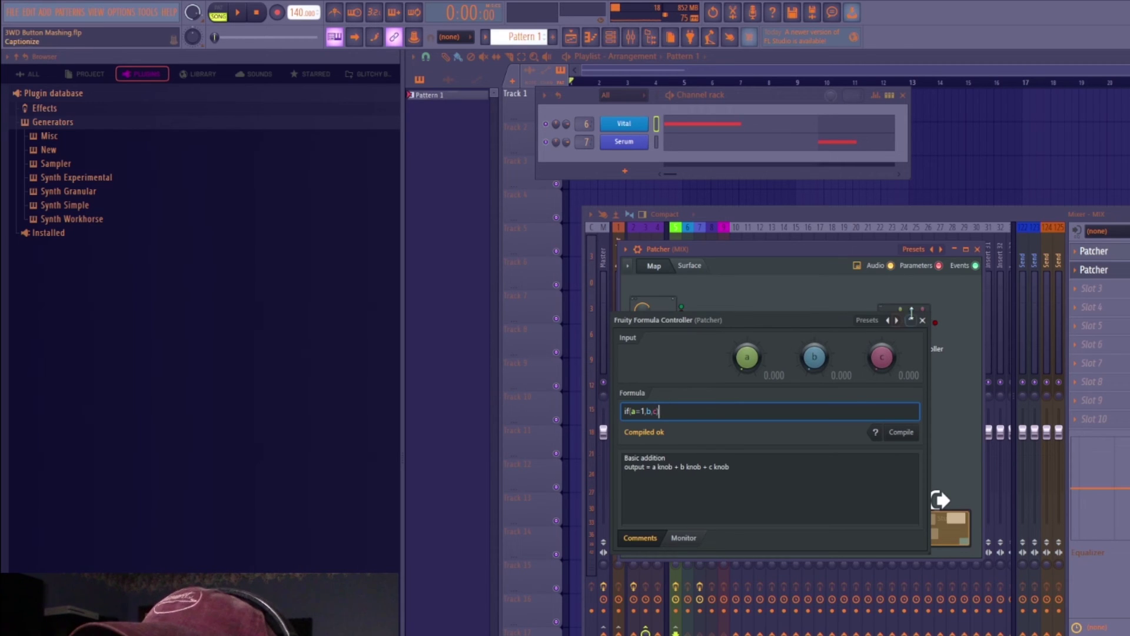
{"action": "left_click", "coordinate": [923, 319]}
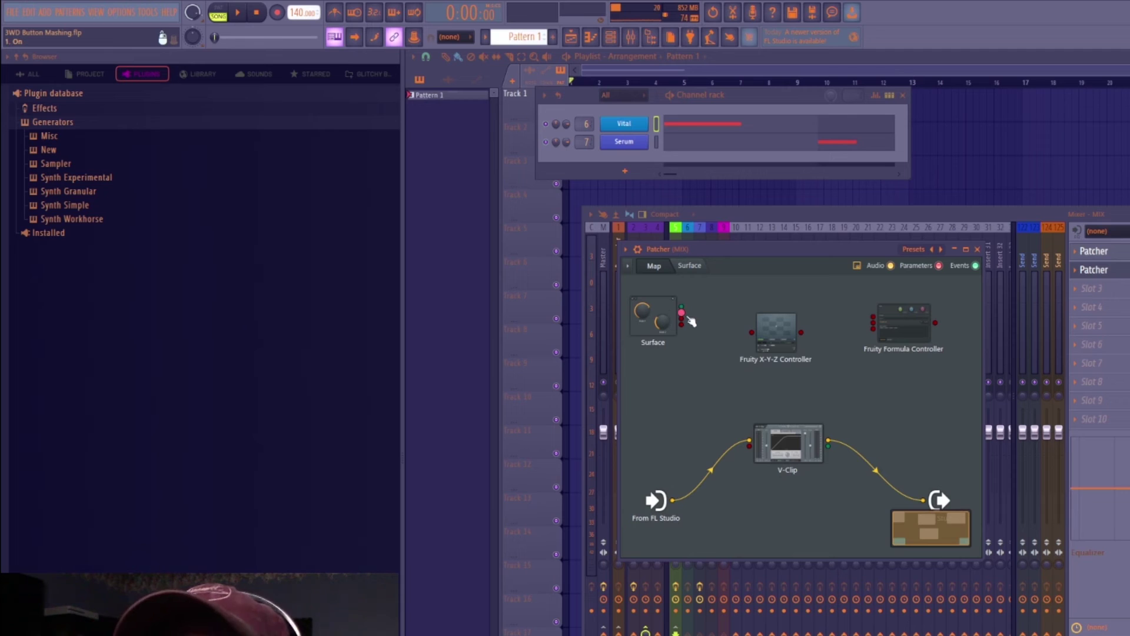
Toggle the Surface's B or C button on and off several times.
{"action": "left_click", "coordinate": [690, 266]}
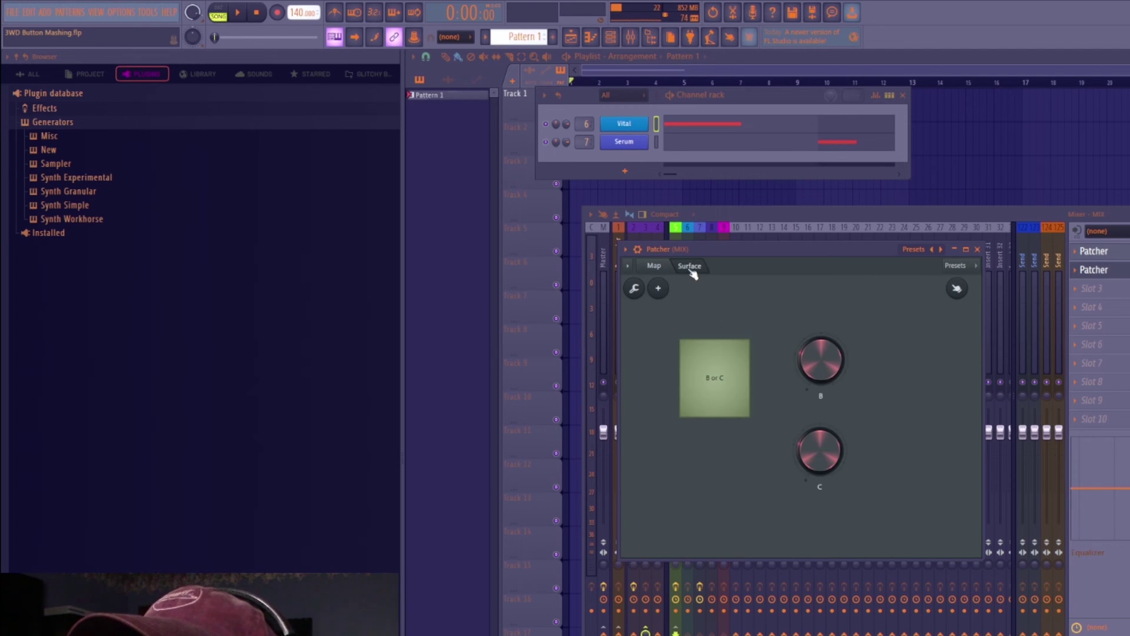
{"action": "left_click", "coordinate": [719, 384]}
{"action": "left_click", "coordinate": [719, 383]}
{"action": "left_click", "coordinate": [719, 383]}
{"action": "left_click", "coordinate": [719, 384]}
Wire the Surface's button and B and C knobs to the Formula Controller's inputs, and its output to V-Clip's parameter input.
{"action": "left_click", "coordinate": [654, 266]}
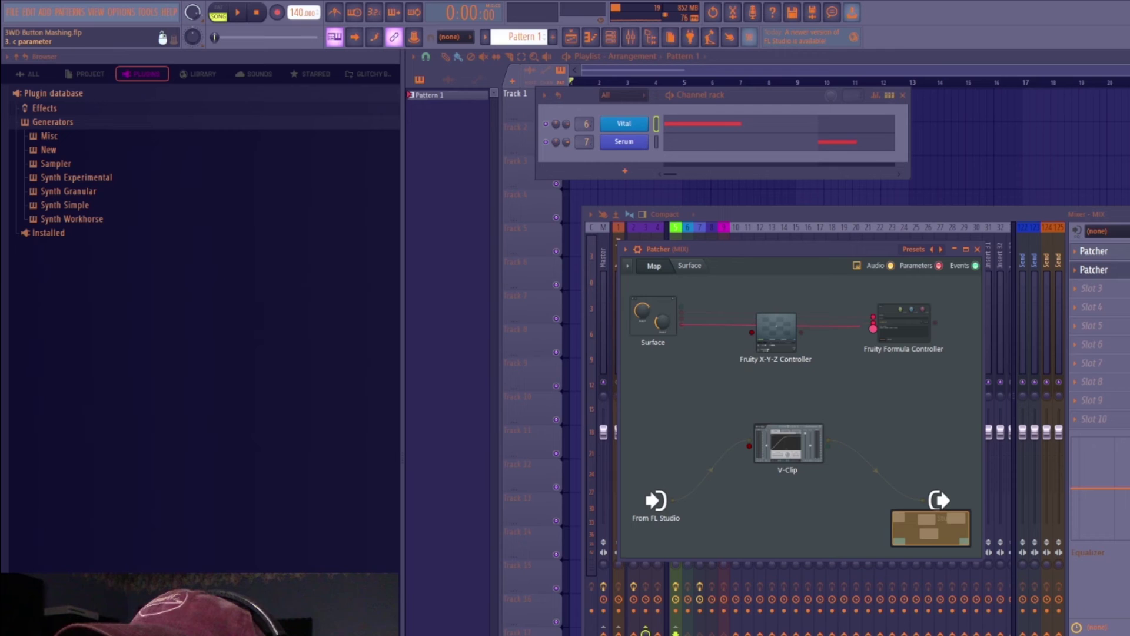
{"action": "left_click_drag", "start_coordinate": [936, 323], "coordinate": [753, 436]}
Try compiling the Fruity Formula Controller's formula with "input" appended, and restore it to if(a=1,b,c).
{"action": "double_click", "coordinate": [901, 323]}
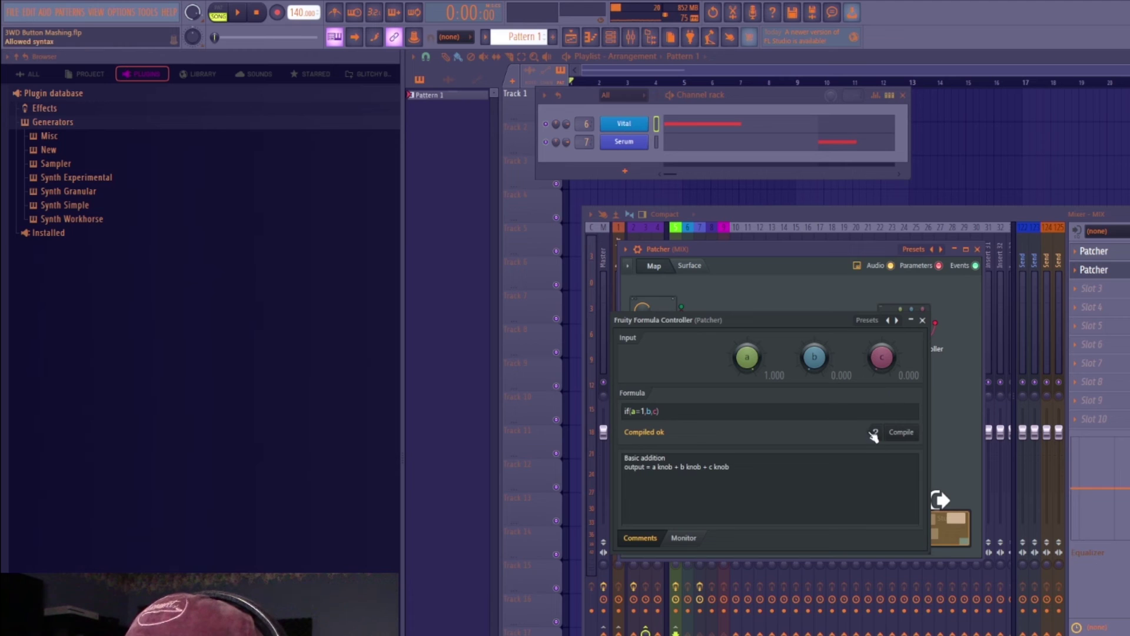
{"action": "left_click", "coordinate": [678, 414]}
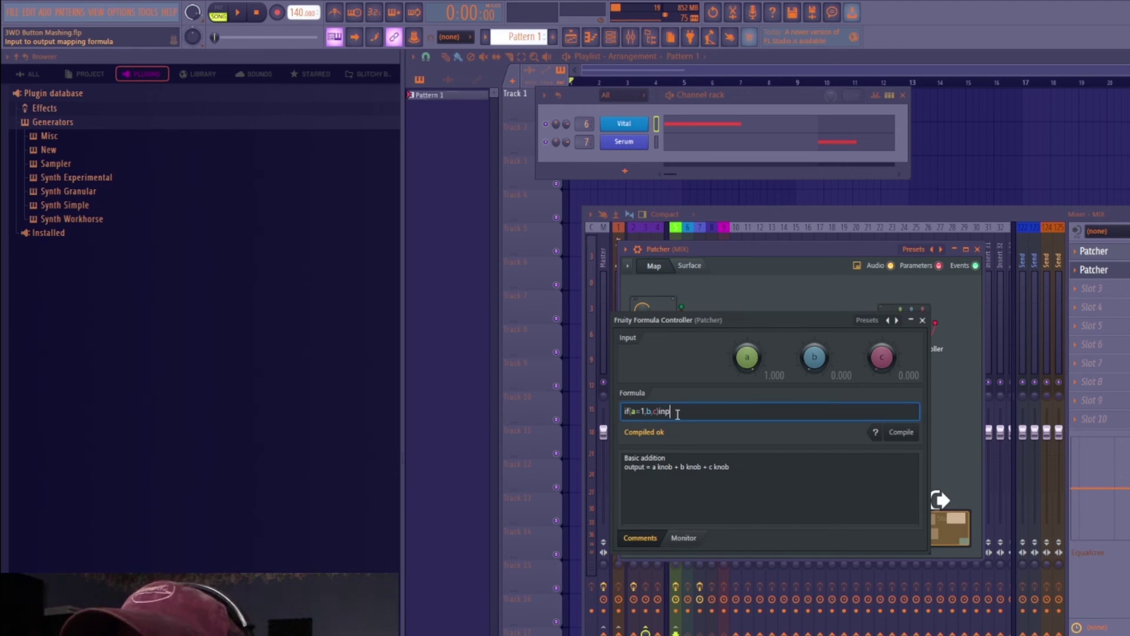
{"action": "left_click", "coordinate": [901, 432]}
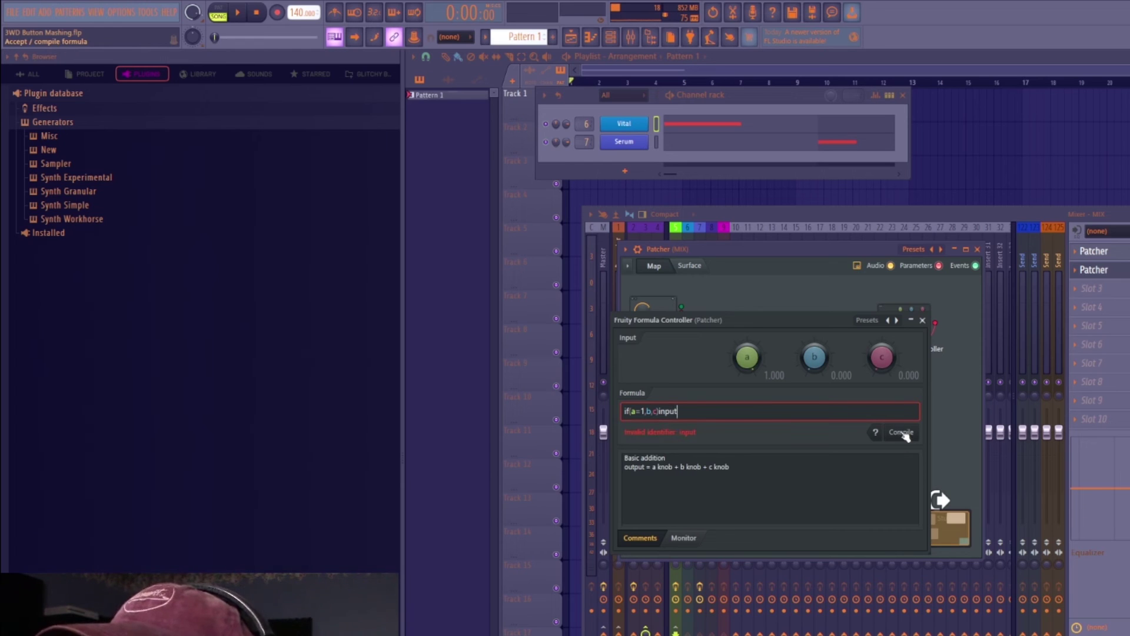
{"action": "left_click_drag", "start_coordinate": [677, 411], "coordinate": [659, 411]}
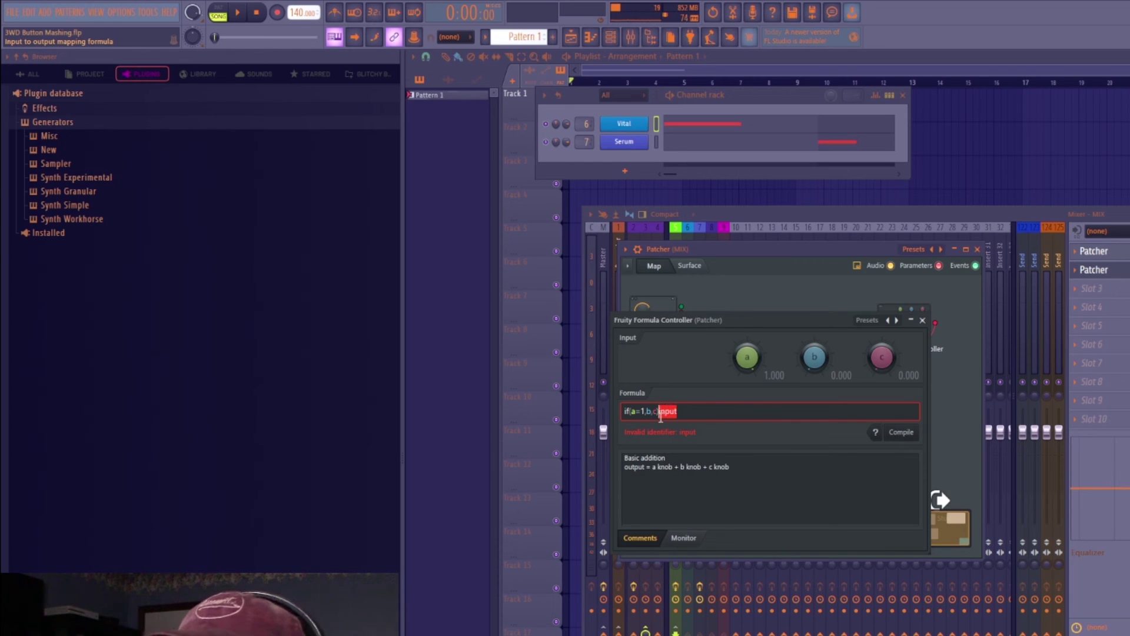
{"action": "key", "text": "BackSpace"}
{"action": "left_click", "coordinate": [899, 432]}
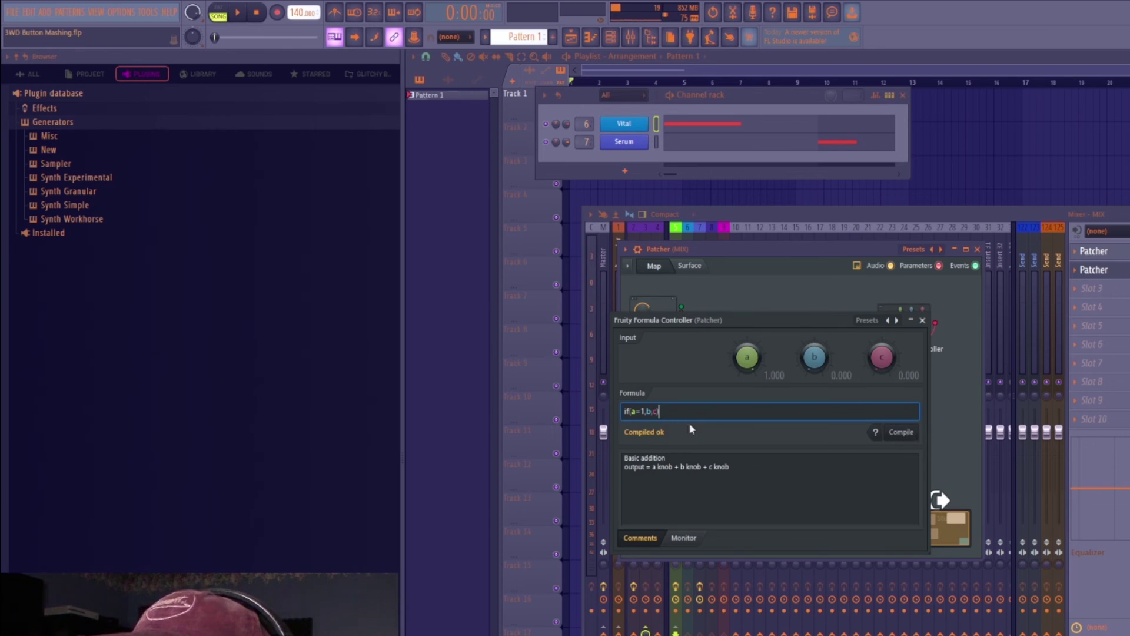
{"action": "left_click", "coordinate": [923, 320]}
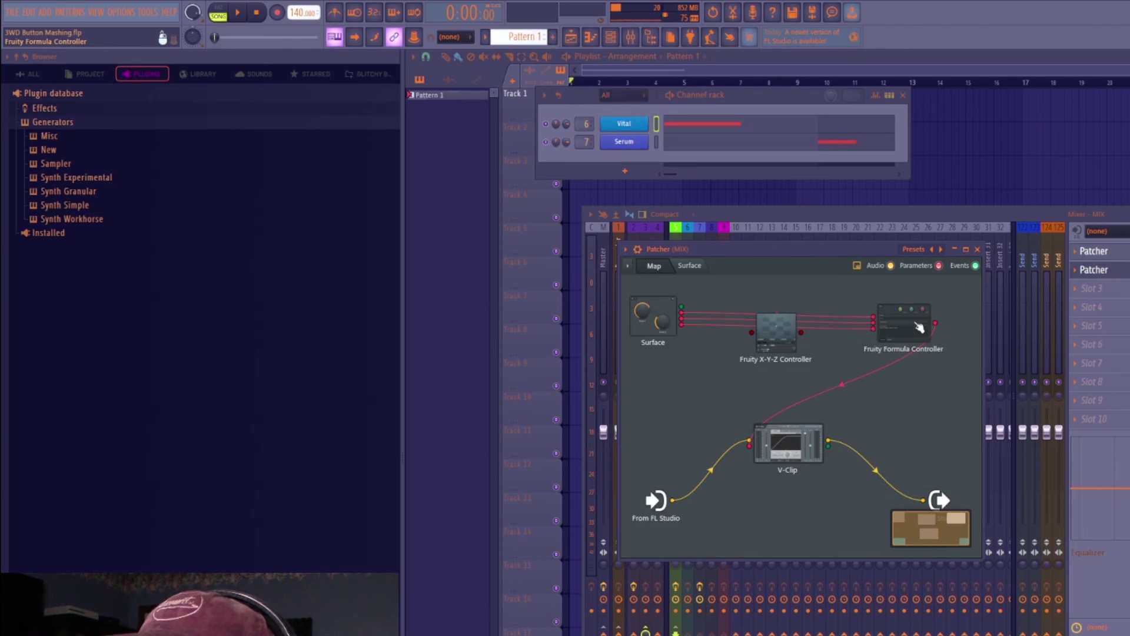
With V-Clip open alongside, set the Surface's B knob to about 0.67 and C to about 0.63, toggle B or C off, and save the project.
{"action": "left_click", "coordinate": [690, 266]}
{"action": "left_click", "coordinate": [654, 265]}
{"action": "double_click", "coordinate": [796, 458]}
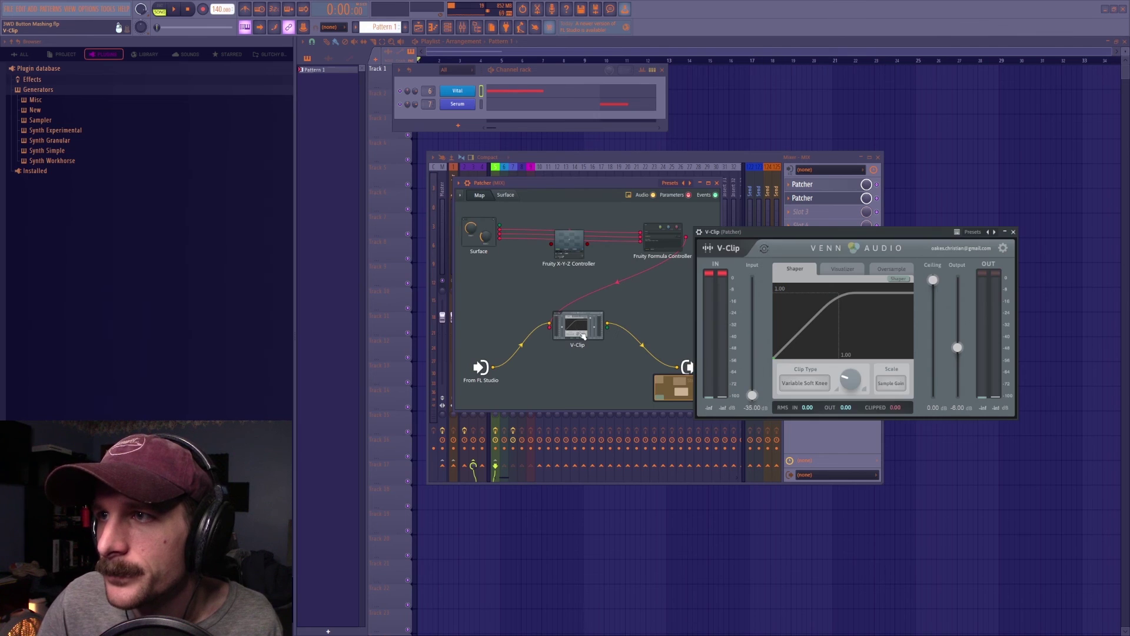
{"action": "left_click", "coordinate": [505, 196]}
{"action": "left_click_drag", "start_coordinate": [606, 266], "coordinate": [607, 215]}
{"action": "mouse_move", "coordinate": [602, 332]}
{"action": "left_mouse_down"}
{"action": "mouse_move", "coordinate": [607, 248]}
{"action": "mouse_move", "coordinate": [601, 400]}
{"action": "mouse_move", "coordinate": [602, 353]}
{"action": "left_mouse_up"}
{"action": "left_click", "coordinate": [511, 277]}
{"action": "key", "text": "ctrl+s"}
{"action": "left_click", "coordinate": [1015, 234]}
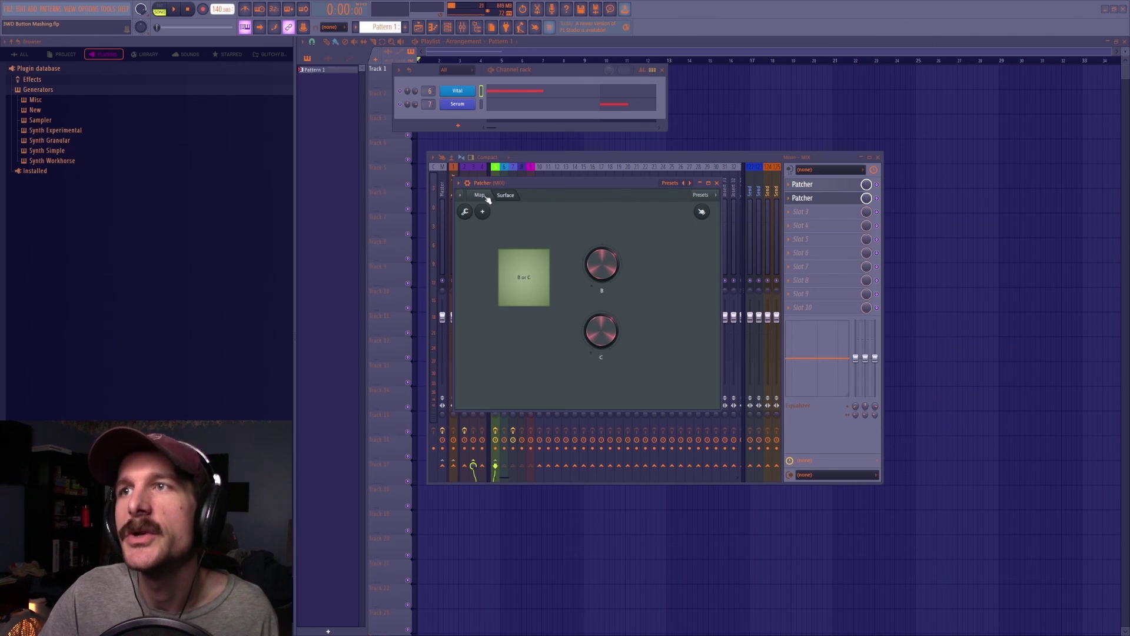
Review the Fruity X-Y-Z Controller's curve and the Formula Controller's formula, and move the X-Y-Z Controller below the Surface's wires on the map.
{"action": "left_click", "coordinate": [480, 196]}
{"action": "double_click", "coordinate": [582, 253]}
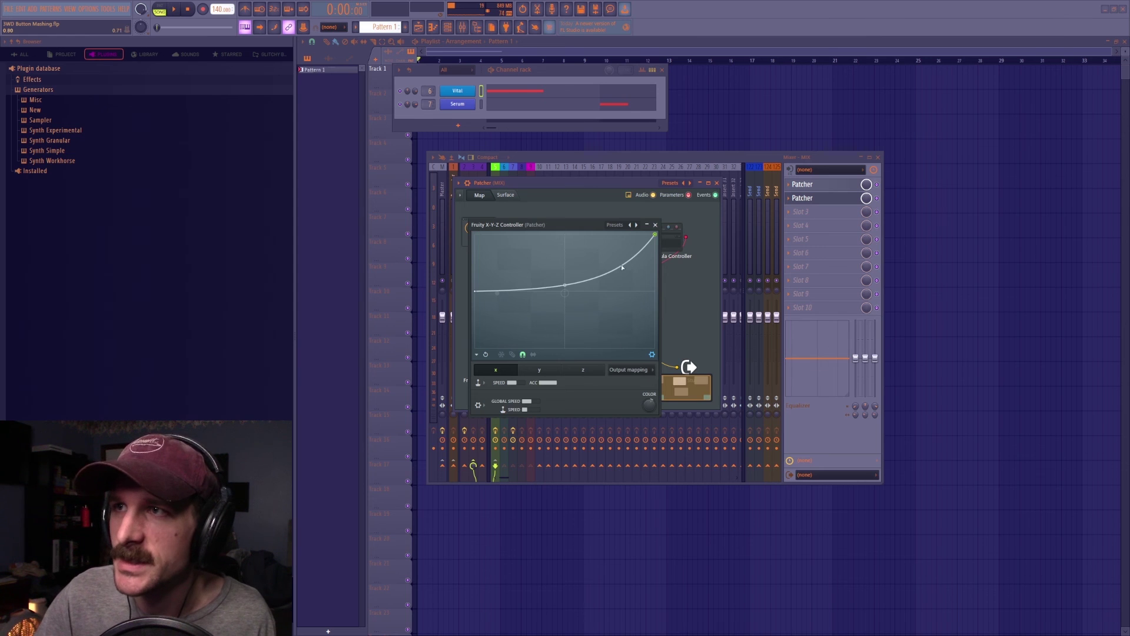
{"action": "left_click", "coordinate": [656, 227]}
{"action": "double_click", "coordinate": [663, 237]}
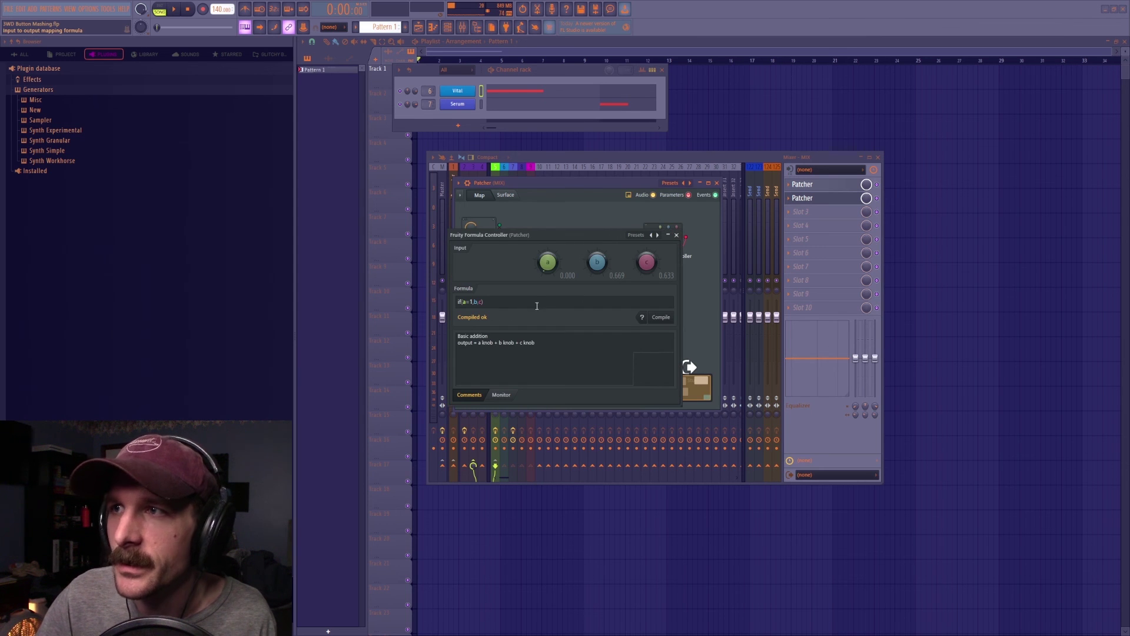
{"action": "left_click", "coordinate": [677, 235]}
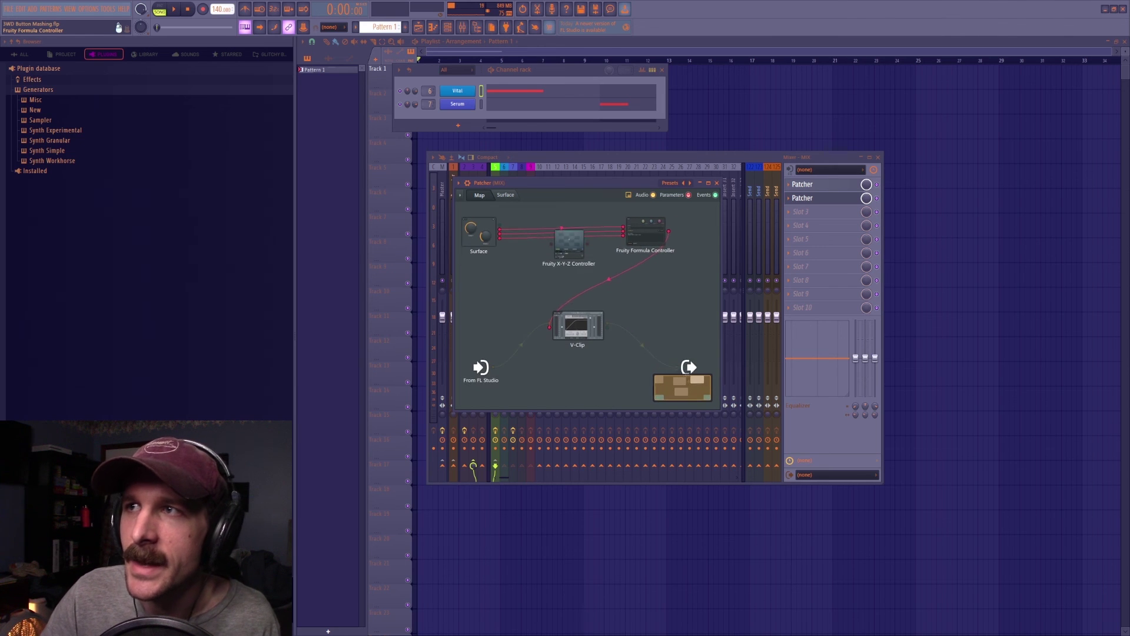
{"action": "left_click_drag", "start_coordinate": [650, 234], "coordinate": [647, 233]}
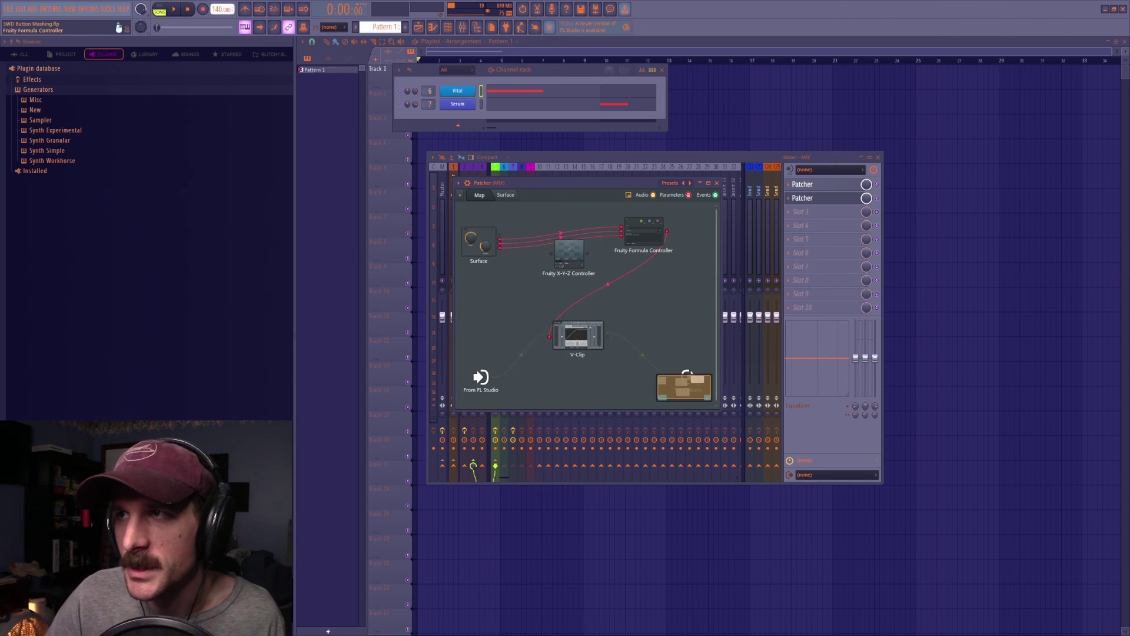
{"action": "left_click_drag", "start_coordinate": [567, 248], "coordinate": [596, 264]}
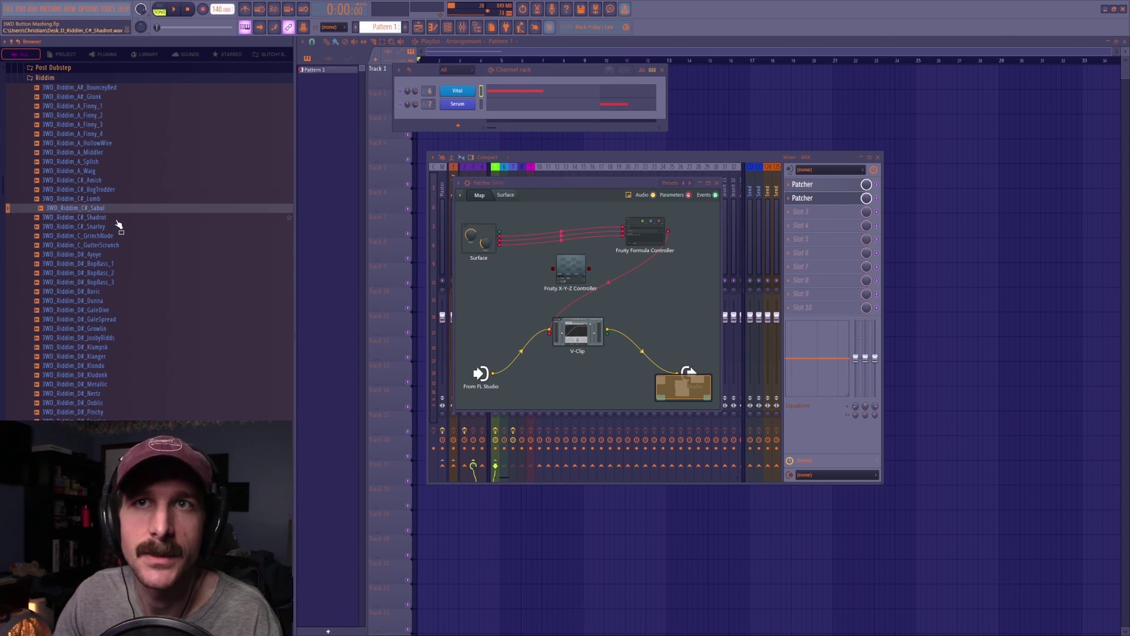
Audition bass samples from the Riddim and Future Riddim folders of the 3rd Wave Dubstep sample pack.
{"action": "left_click", "coordinate": [141, 162]}
{"action": "left_click", "coordinate": [133, 328]}
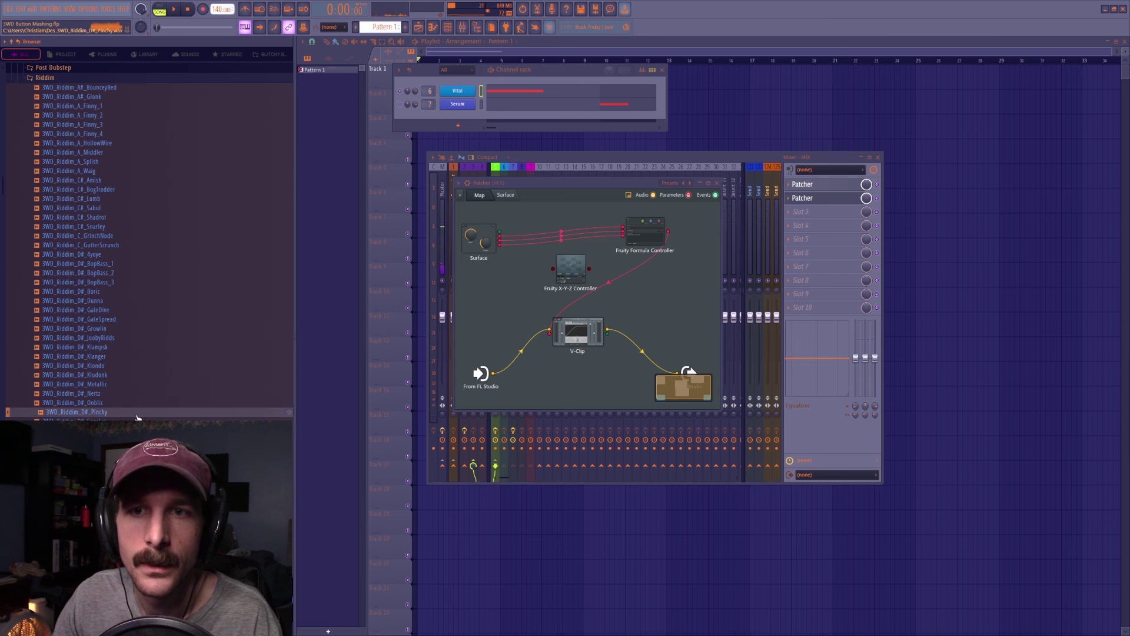
{"action": "left_click", "coordinate": [53, 78]}
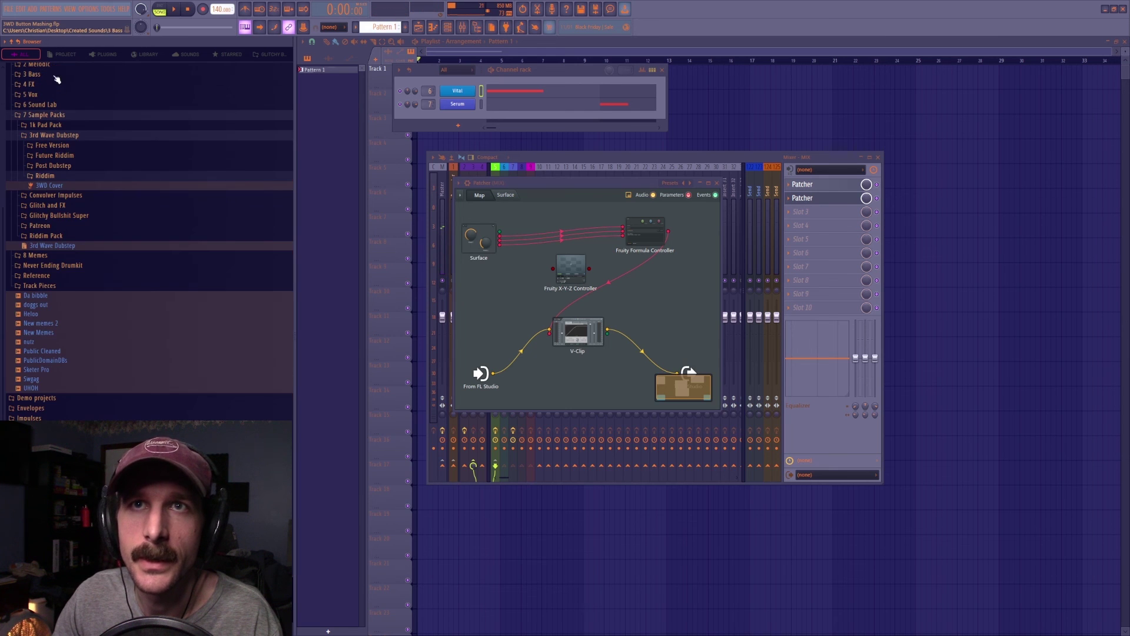
{"action": "left_click", "coordinate": [54, 155]}
{"action": "left_click", "coordinate": [111, 370]}
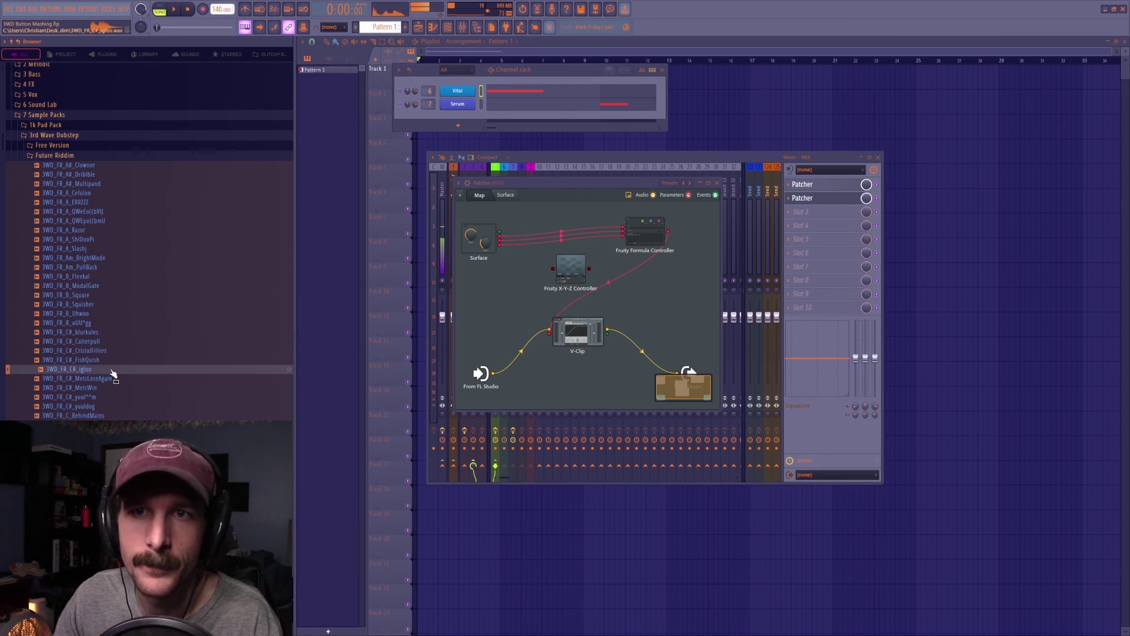
{"action": "left_click", "coordinate": [110, 425]}
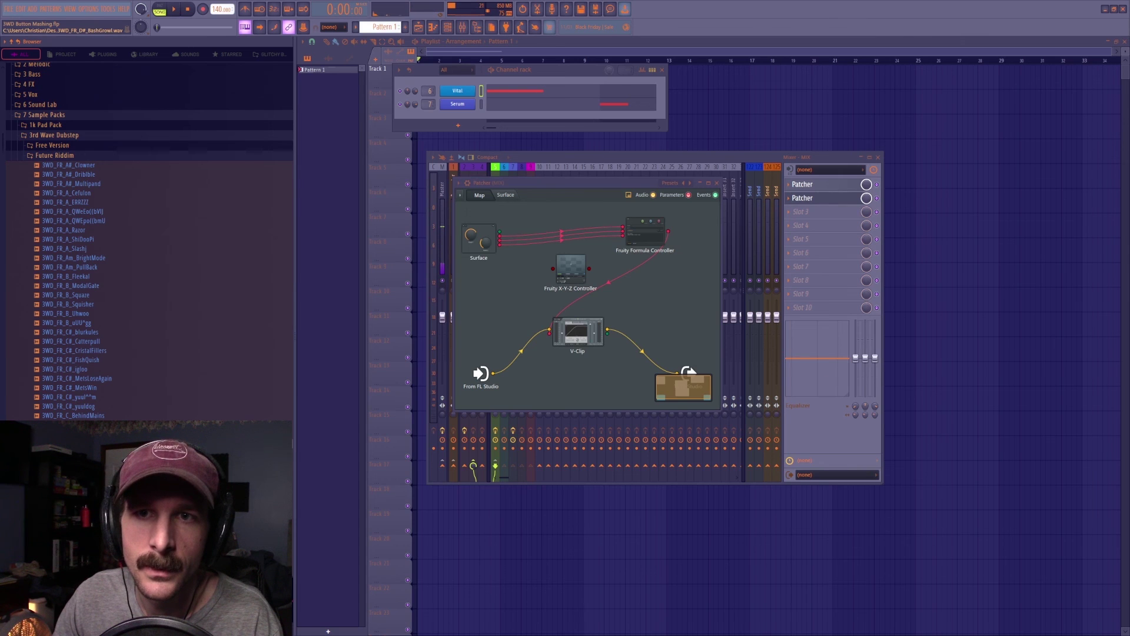
Expand the Post Dubstep folder of the 3rd Wave Dubstep pack and audition samples from it.
{"action": "left_click", "coordinate": [66, 146]}
{"action": "left_click", "coordinate": [64, 147]}
{"action": "left_click", "coordinate": [61, 156]}
{"action": "left_click", "coordinate": [61, 166]}
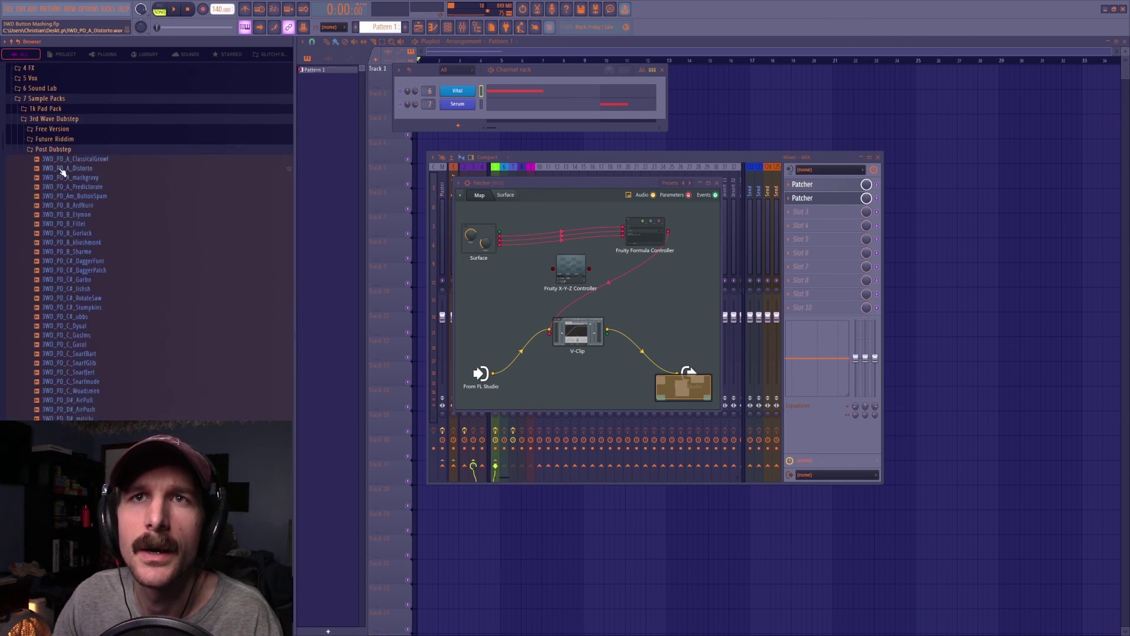
{"action": "left_click", "coordinate": [107, 454]}
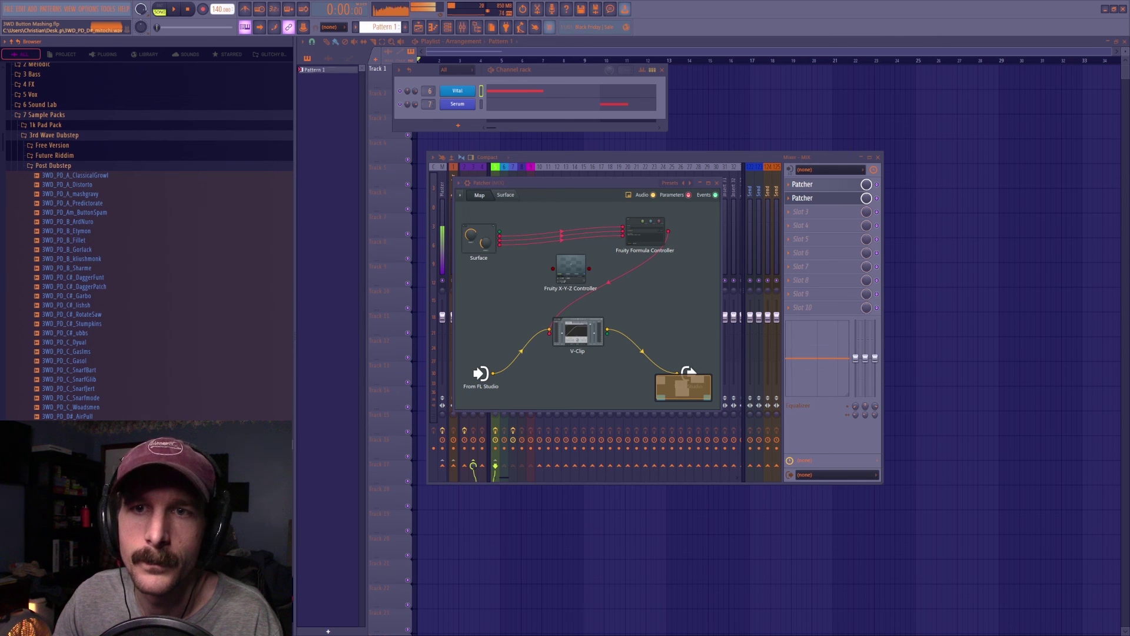